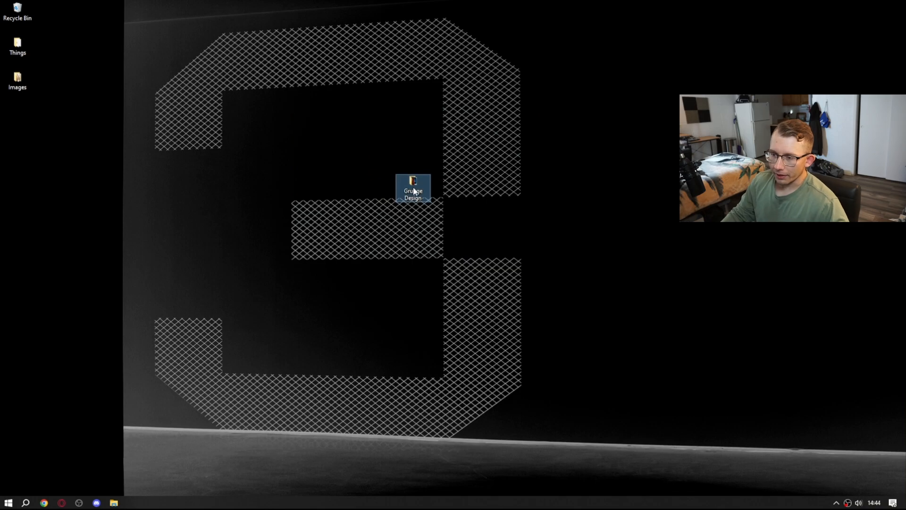
Open the Grunge Design folder on the desktop and examine the hooded skeleton image up close
double_click(413, 189)
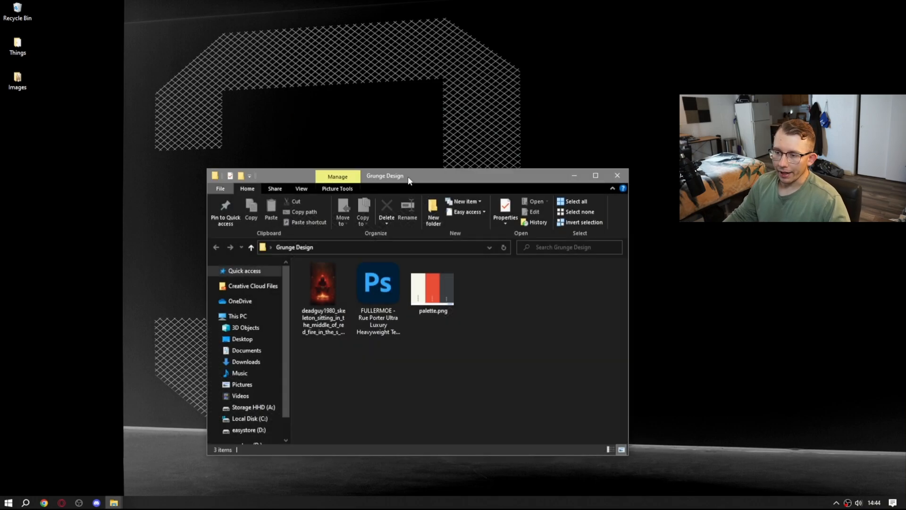
left_click_drag(409, 180, 402, 115)
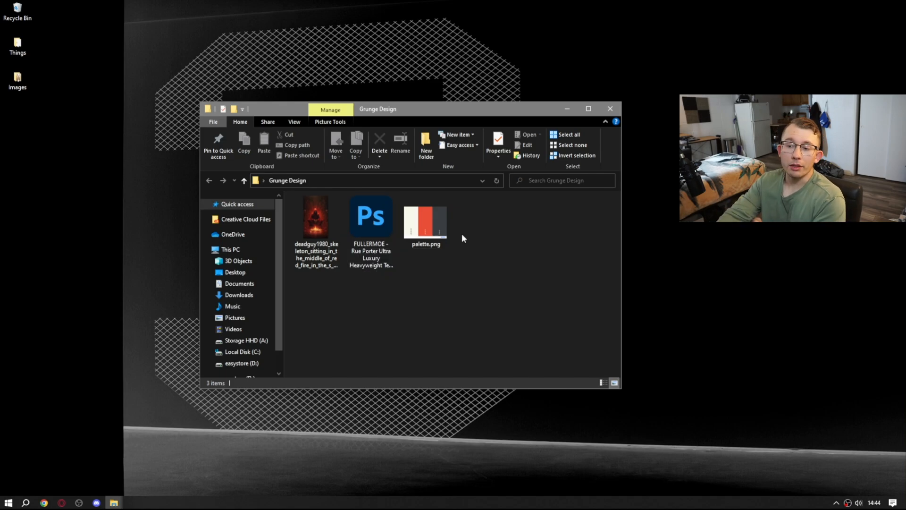
double_click(311, 212)
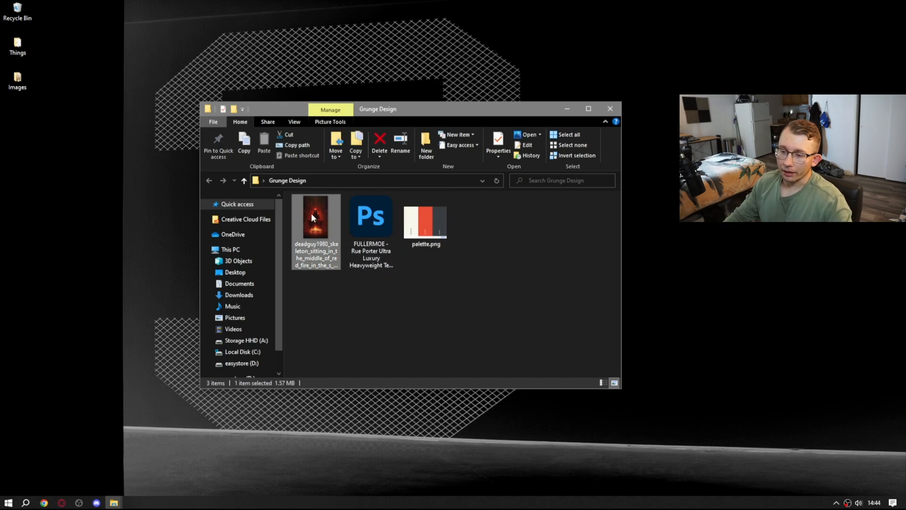
left_click(623, 146)
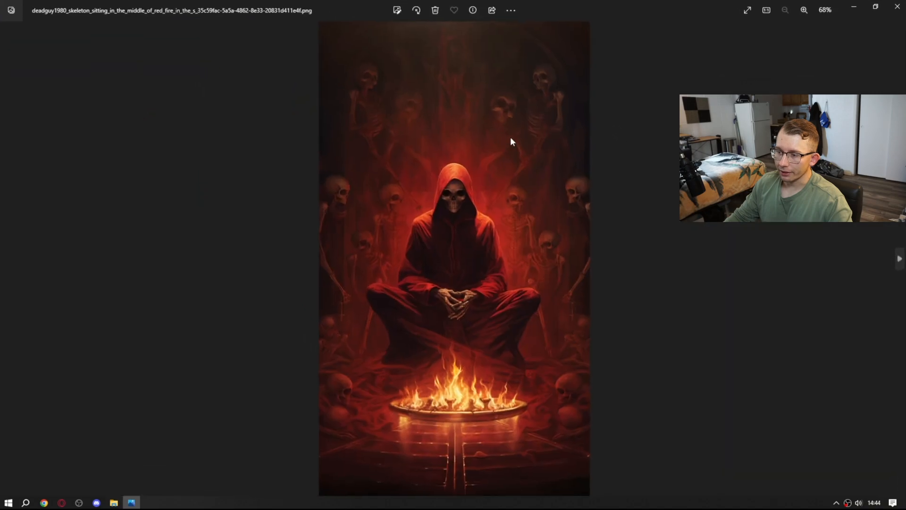
scroll(459, 164, "up", 5)
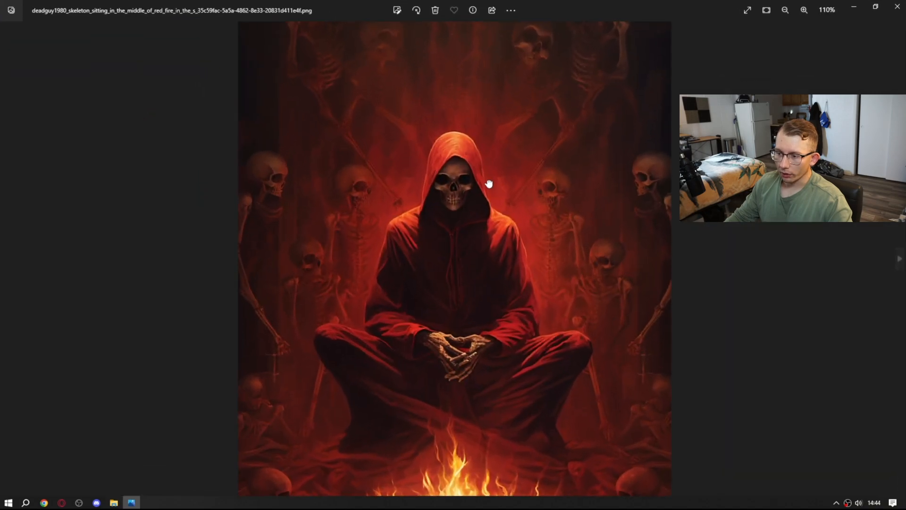
left_click_drag(468, 282, 467, 115)
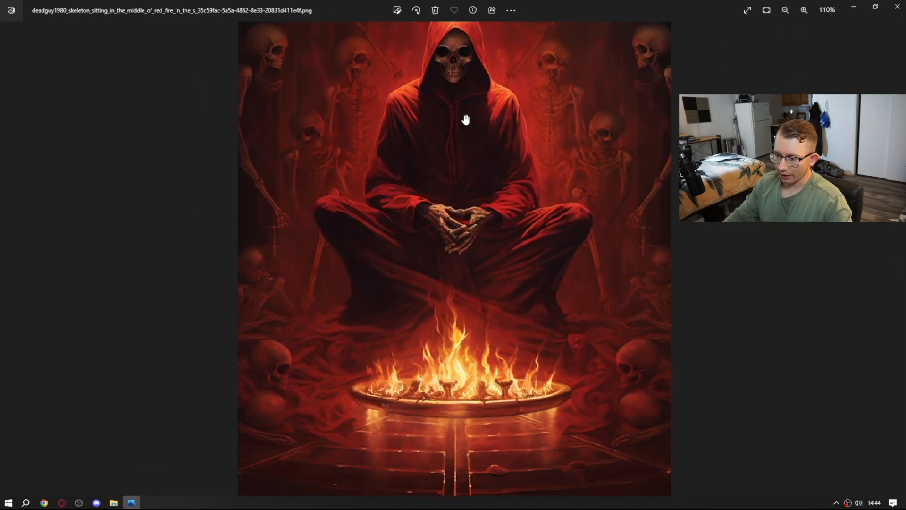
scroll(556, 152, "down", 4)
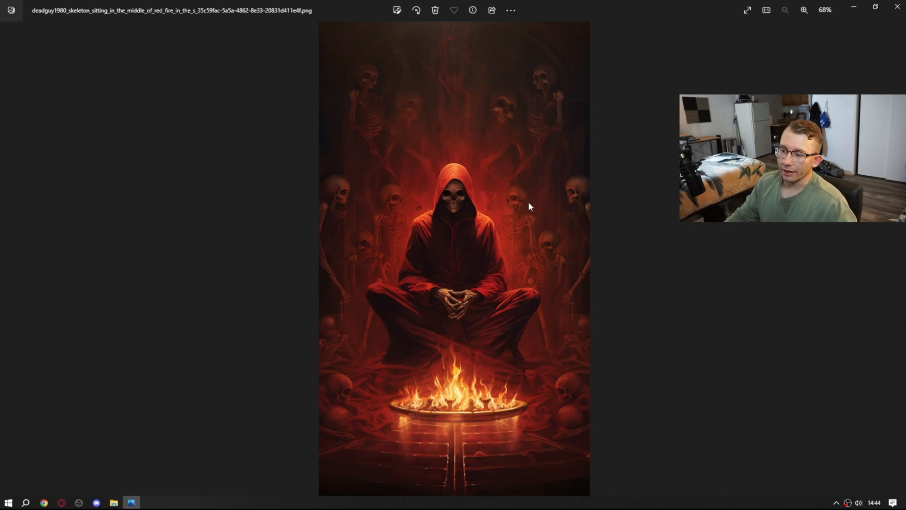
left_click(875, 6)
left_click_drag(507, 149, 508, 143)
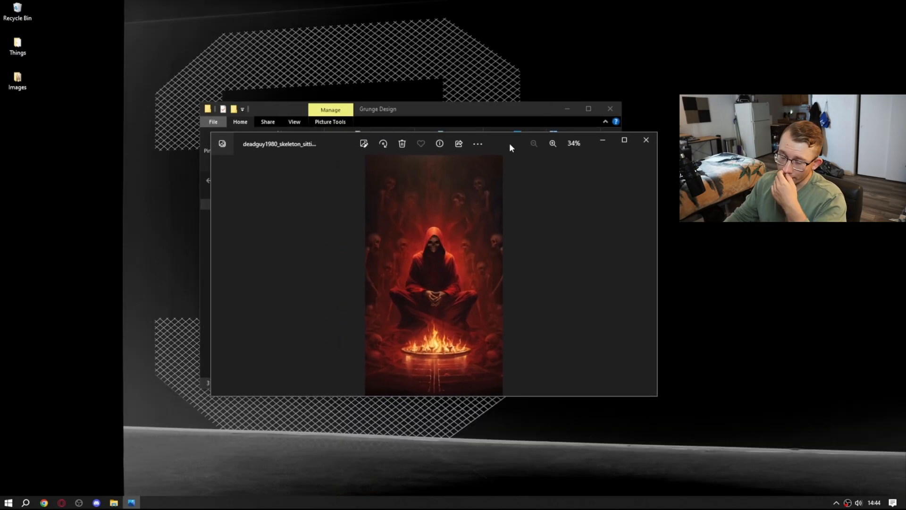
left_click(646, 140)
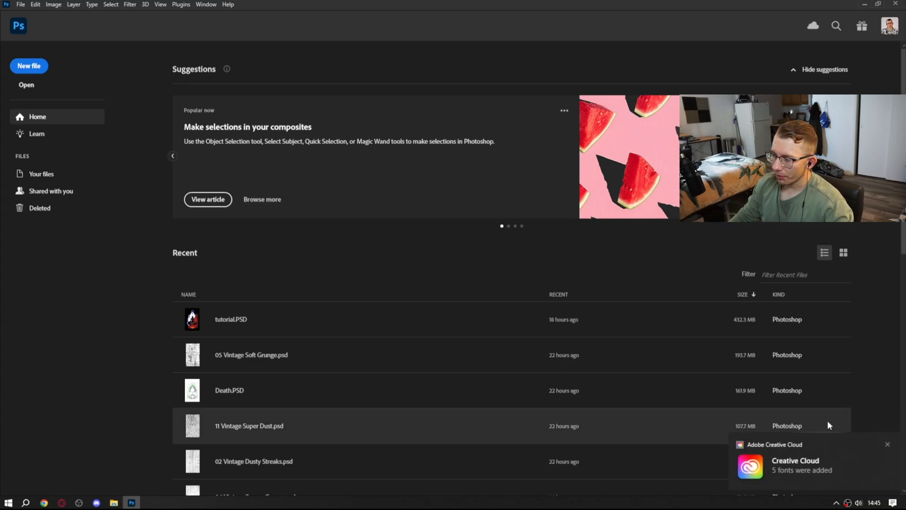
Create a new document from the Main Poster preset, 11 x 17 in at 300 ppi, RGB Color, 8 bit
left_click(28, 66)
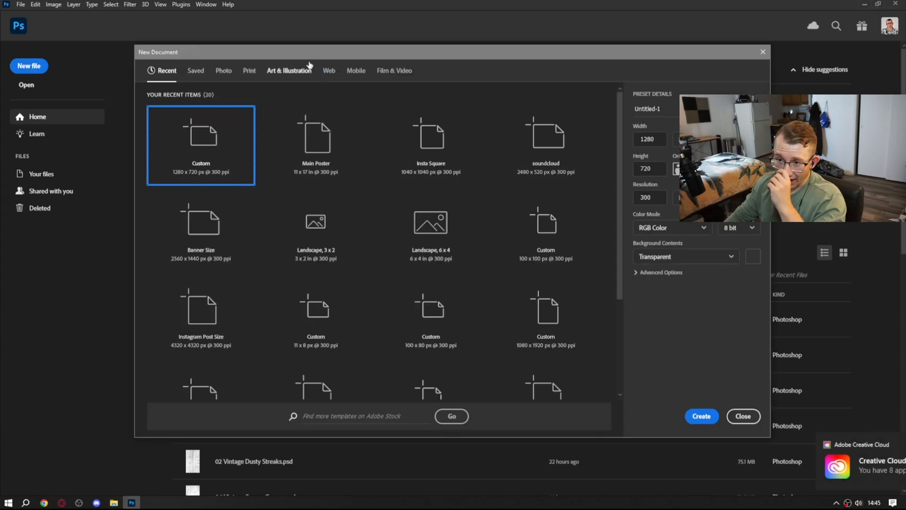
left_click(289, 71)
left_click(162, 70)
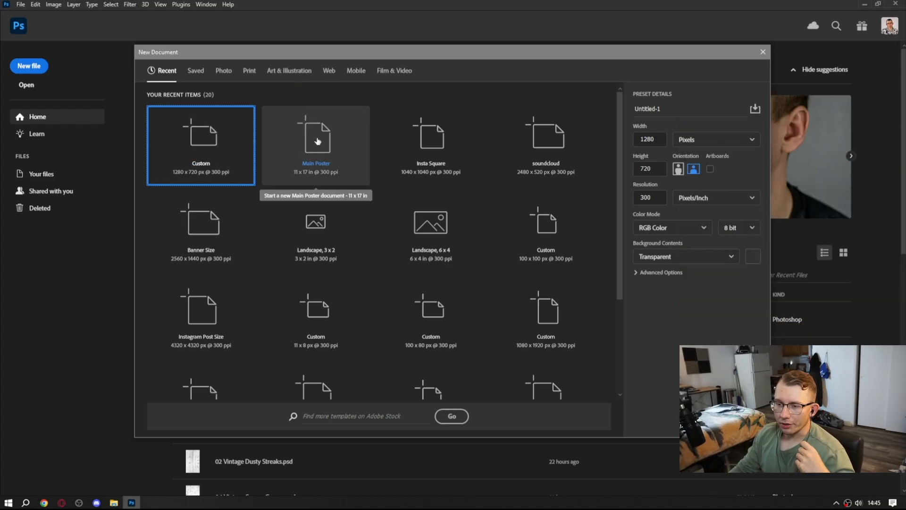
left_click(345, 137)
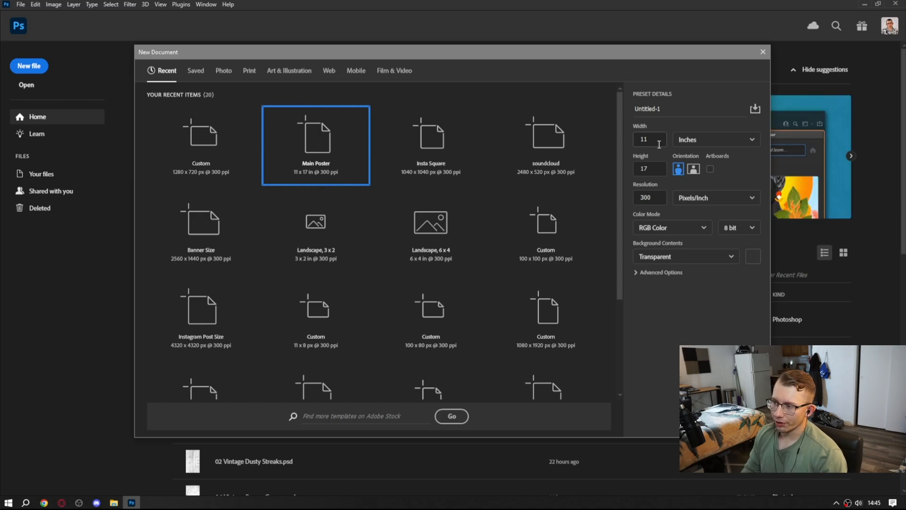
left_click(675, 227)
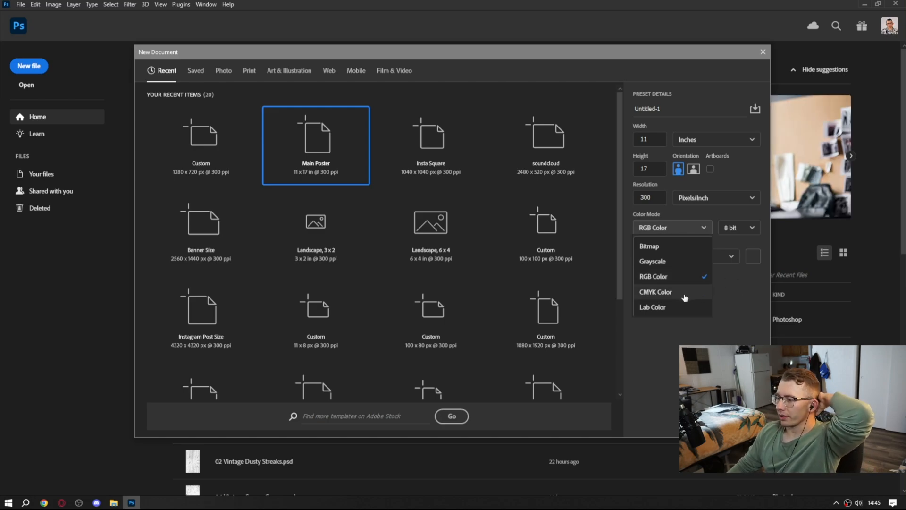
left_click(739, 226)
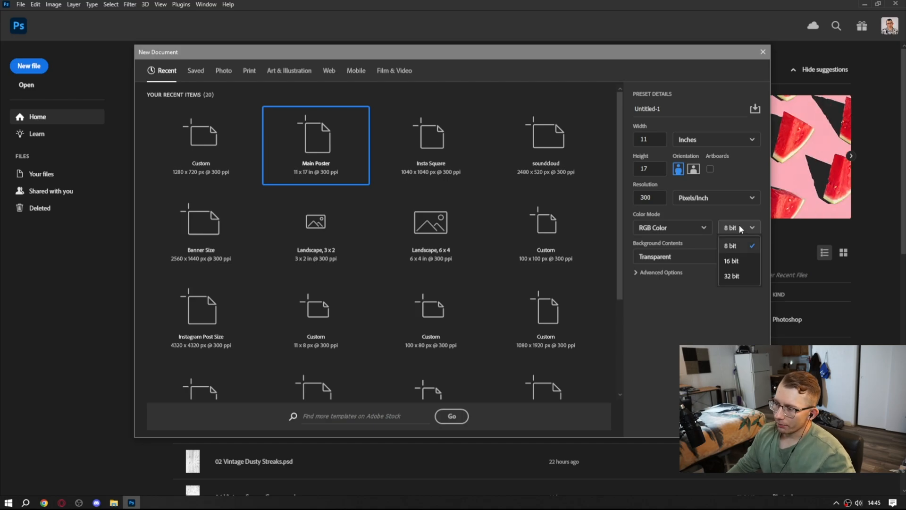
left_click(739, 225)
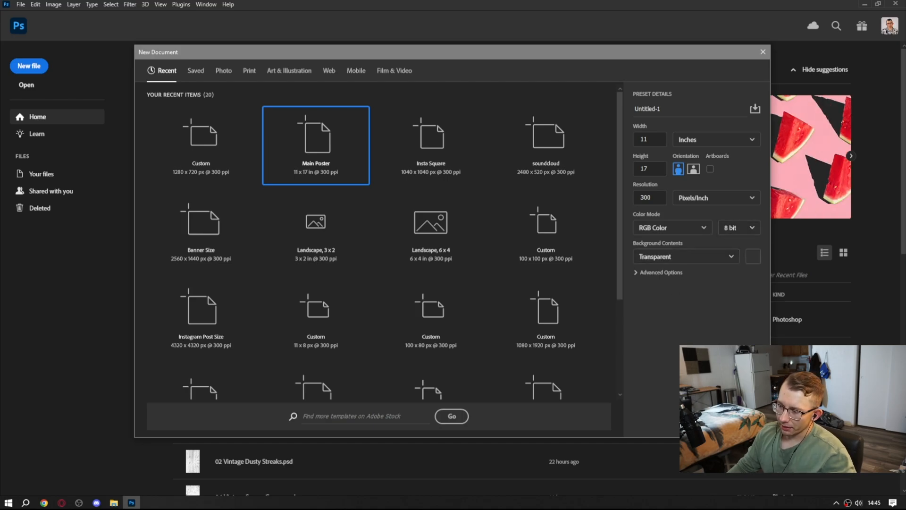
key("Escape")
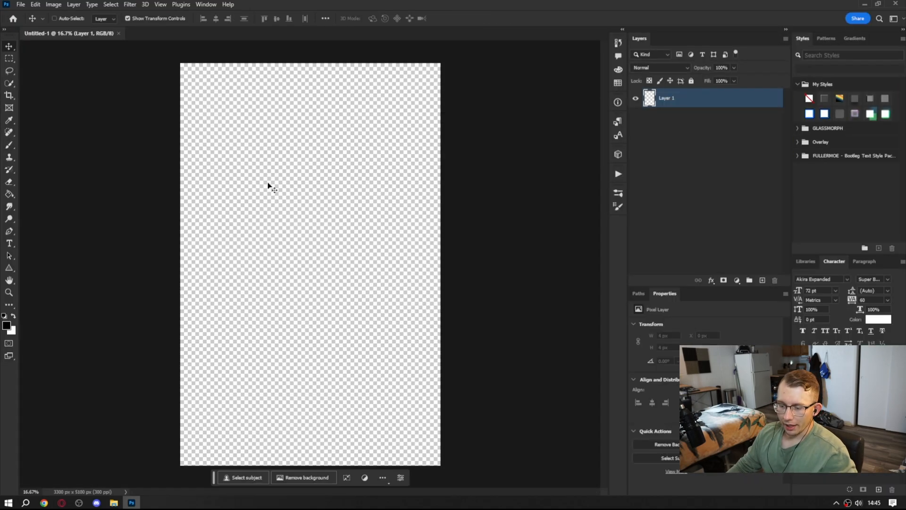
Add a second empty layer and fill Layer 1 beneath it with black using the Paint Bucket tool
left_click(762, 280)
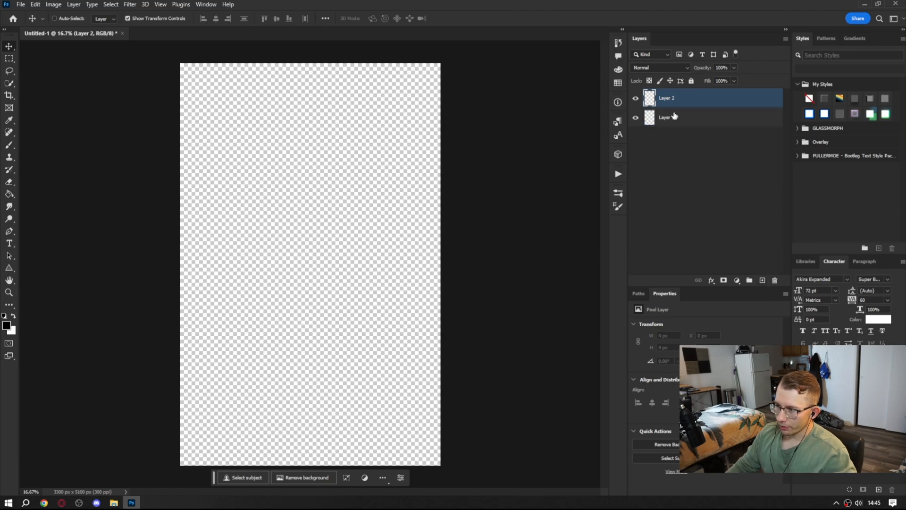
left_click(675, 117)
key("g")
left_click(294, 253)
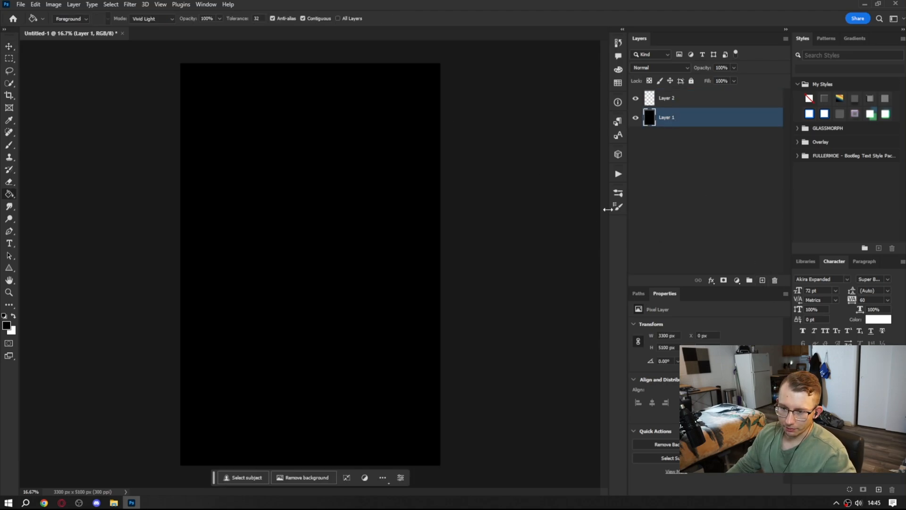
key("v")
Open the skeleton image from the Grunge Design folder and copy it into the poster document above Layer 2
left_click(675, 98)
left_click(21, 5)
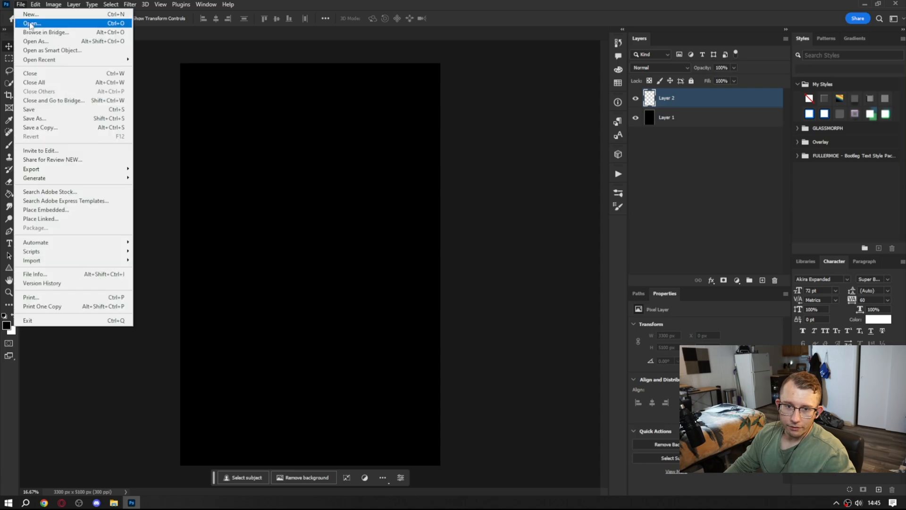
left_click(31, 24)
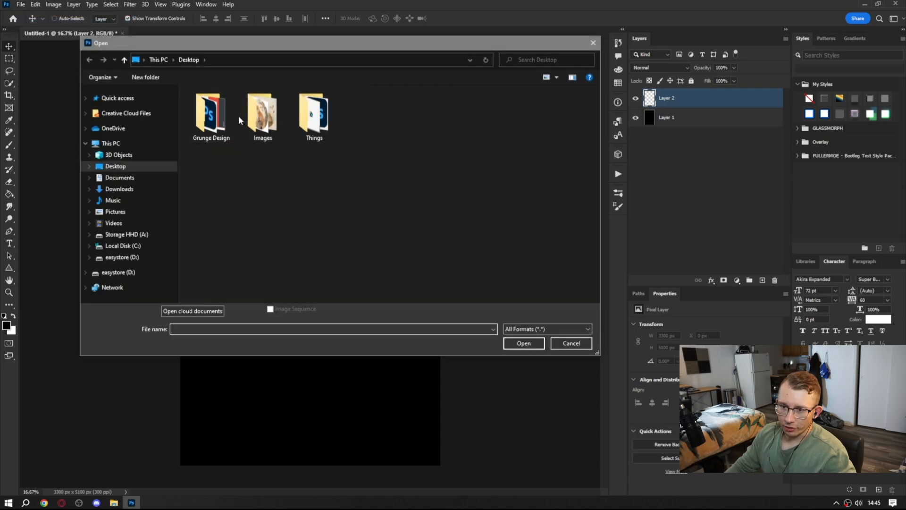
double_click(225, 127)
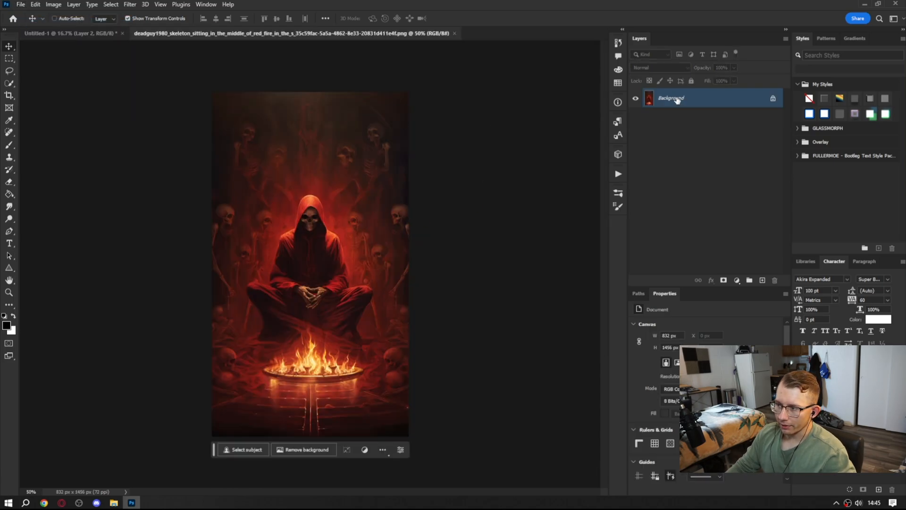
left_click_drag(672, 98, 348, 205)
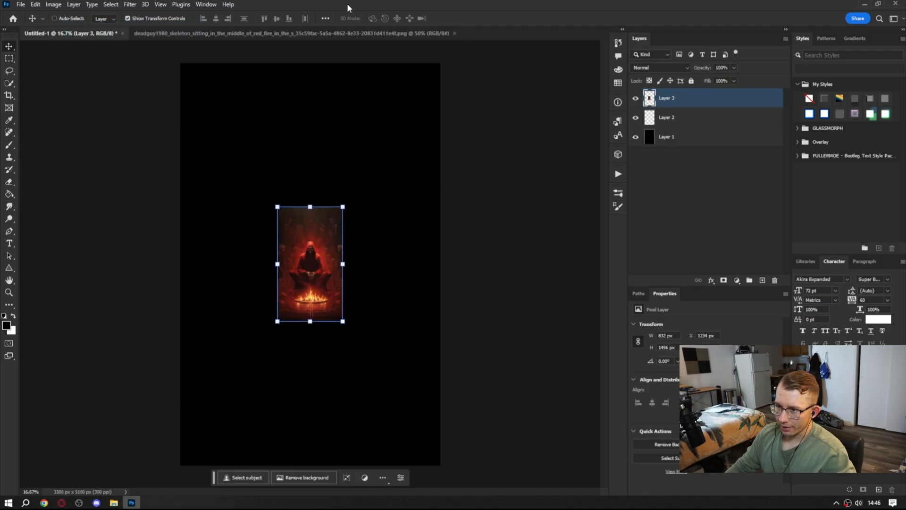
Convert the placed skeleton image layer to a smart object and close the source image document
right_click(660, 97)
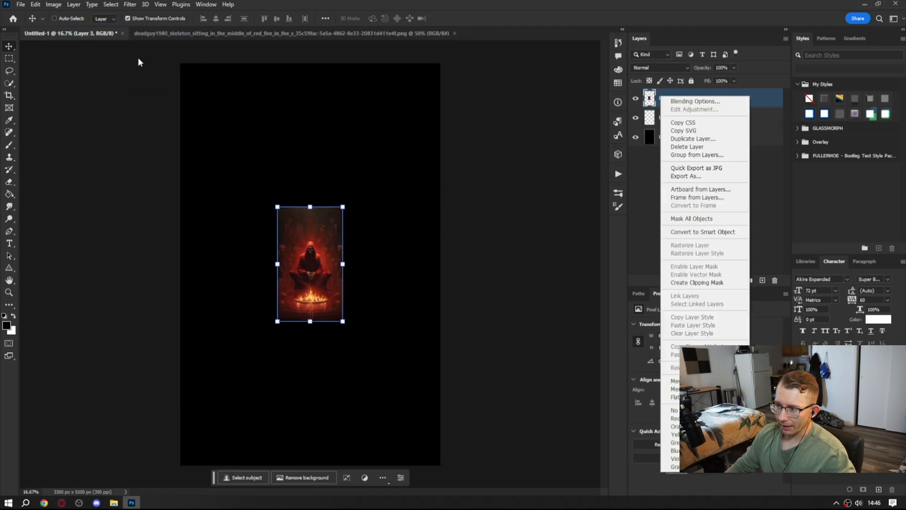
right_click(724, 91)
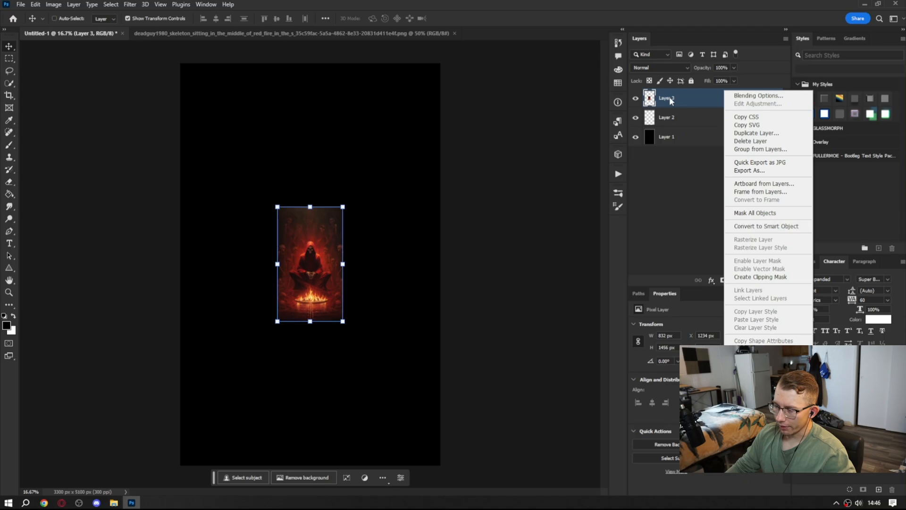
left_click(744, 227)
left_click(454, 33)
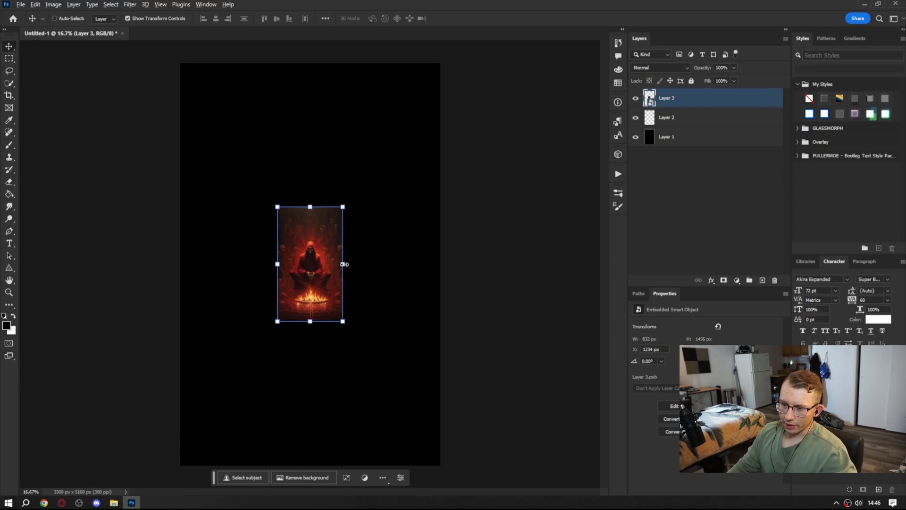
Scale the skeleton image proportionally from its centre to about 324%, leaving a black border around it
left_click_drag(345, 264, 417, 265)
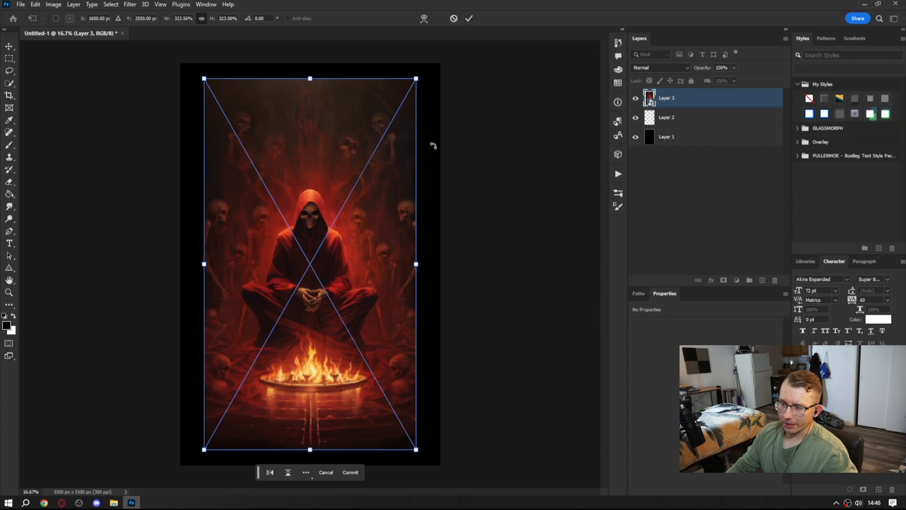
left_click(468, 19)
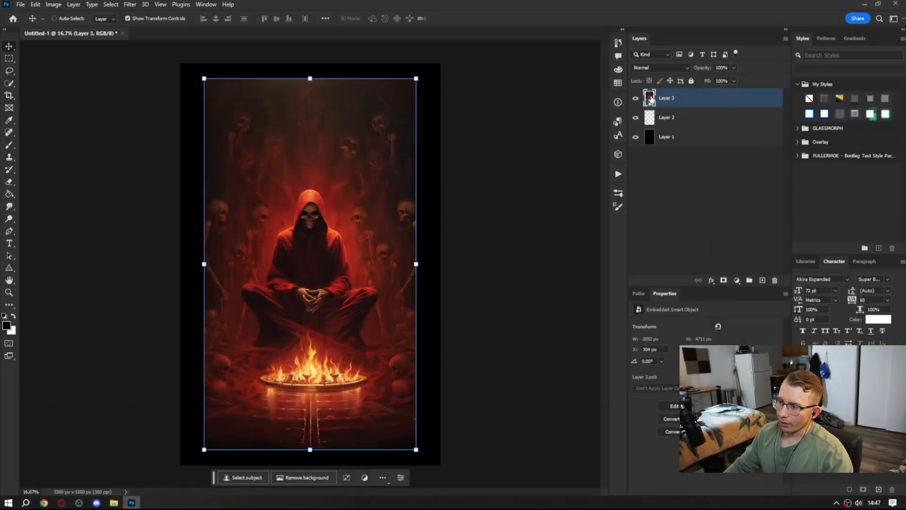
Duplicate Layer 3 to the bottom of the layer stack as a backup, locked and hidden
left_click_drag(690, 99, 705, 161)
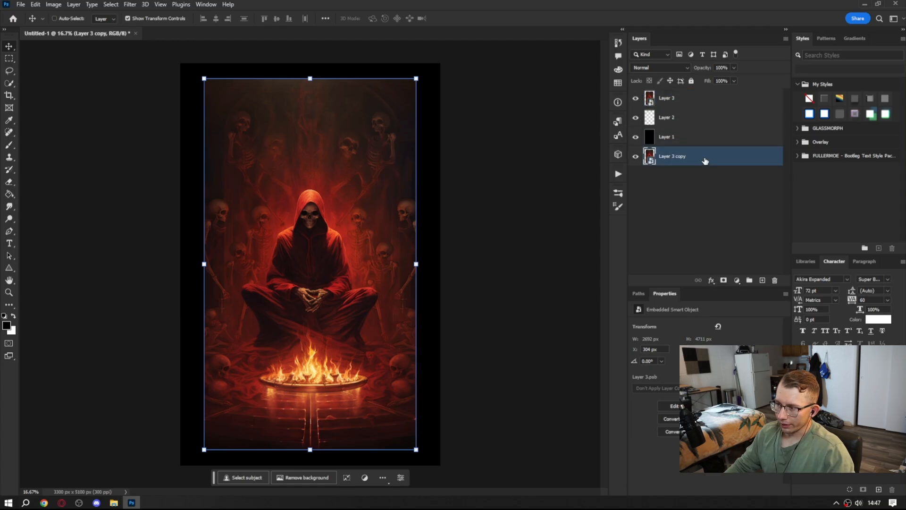
left_click(691, 81)
left_click(636, 156)
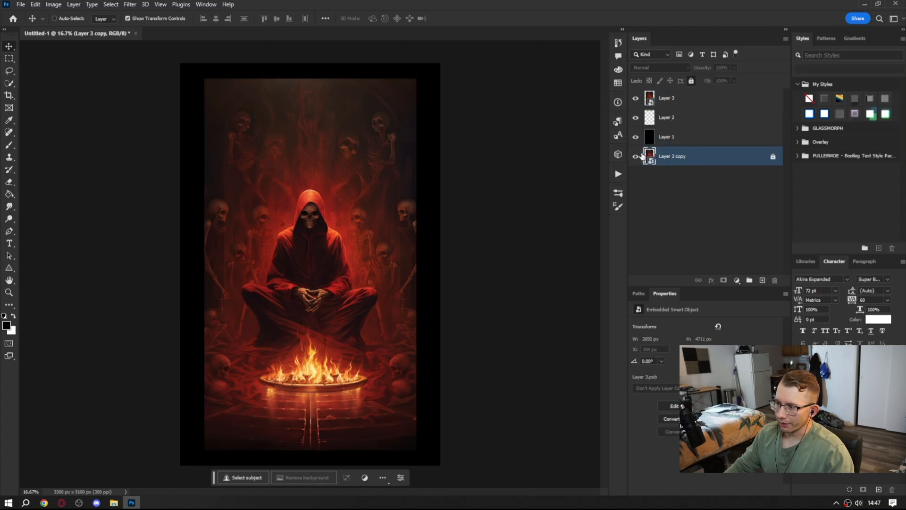
left_click(710, 206)
Add a Curves adjustment layer above Layer 3, raise the RGB curve to brighten the image's darker tones, and compare before and after
left_click(670, 118)
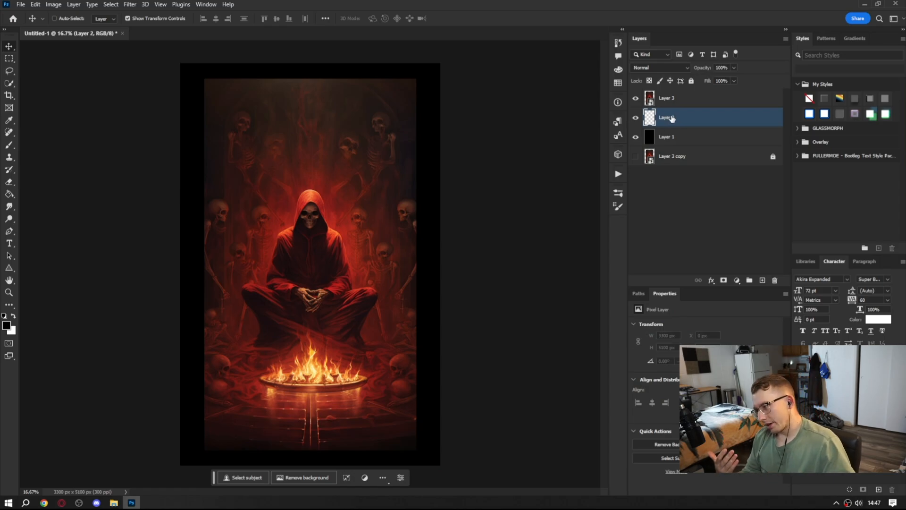
left_click(680, 100)
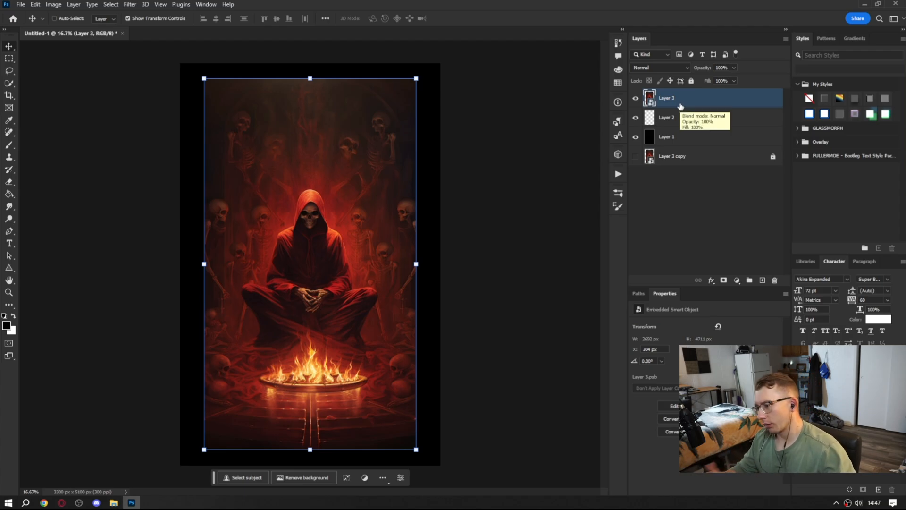
left_click(737, 281)
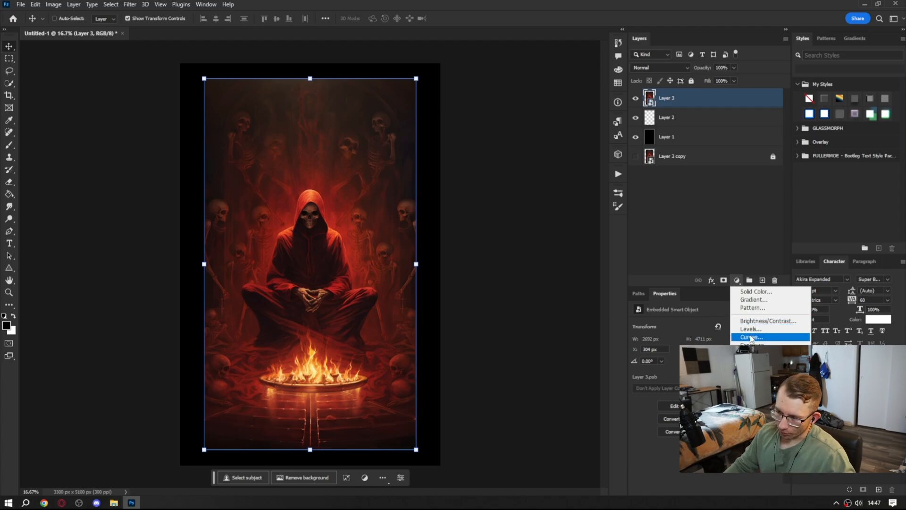
left_click(751, 337)
left_click_drag(678, 442, 678, 446)
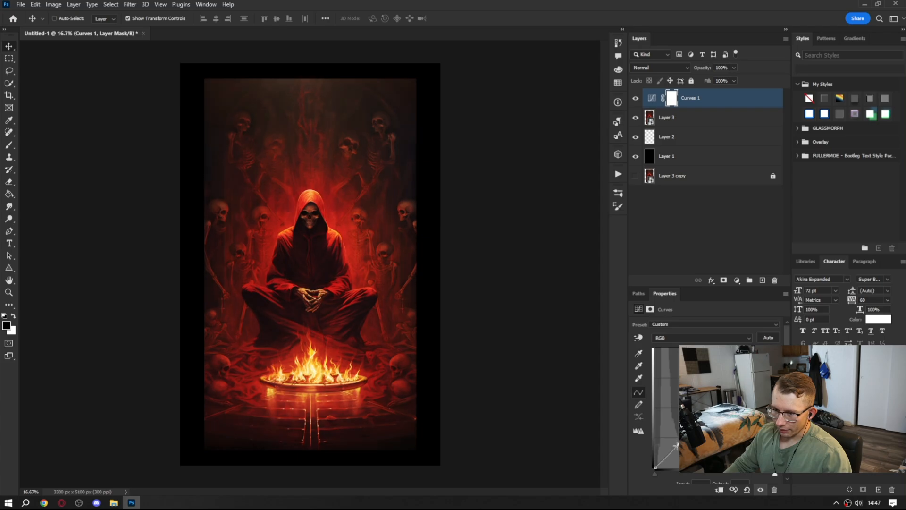
left_click_drag(677, 447, 673, 440)
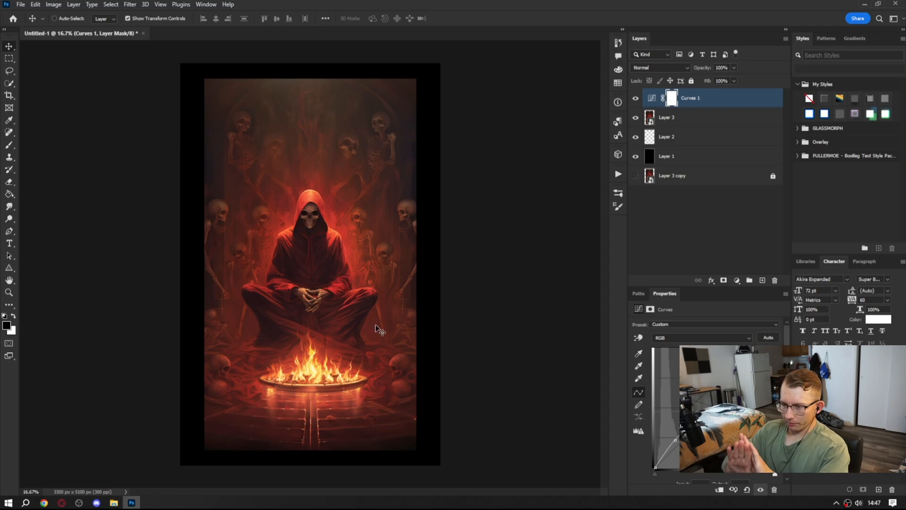
left_click(635, 99)
left_click(636, 99)
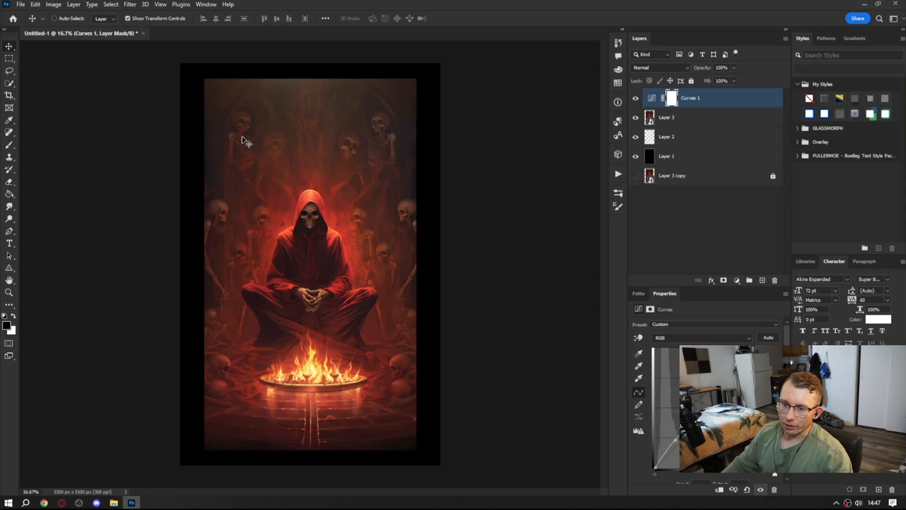
Compare the image with and without the Curves adjustment, and merge duplicates of Curves 1 and Layer 3 into one layer
left_click(636, 99)
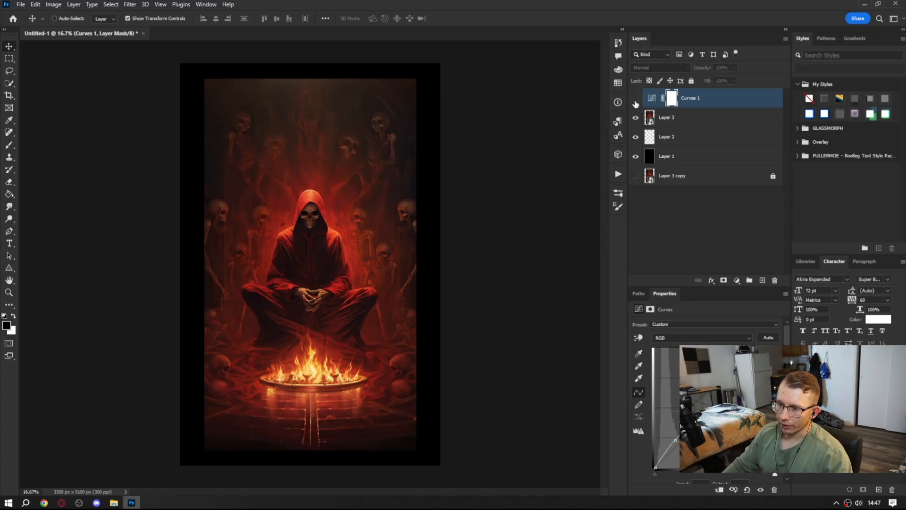
left_click(636, 99)
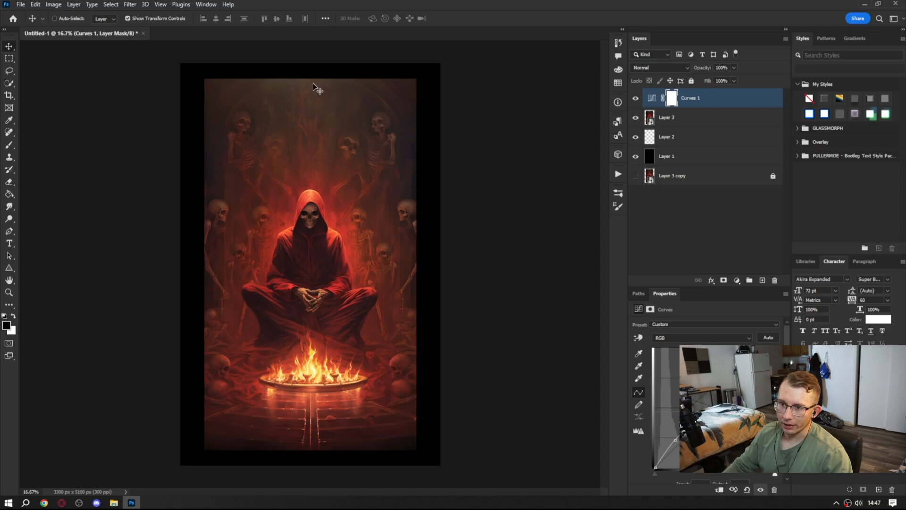
left_click(682, 123, "shift")
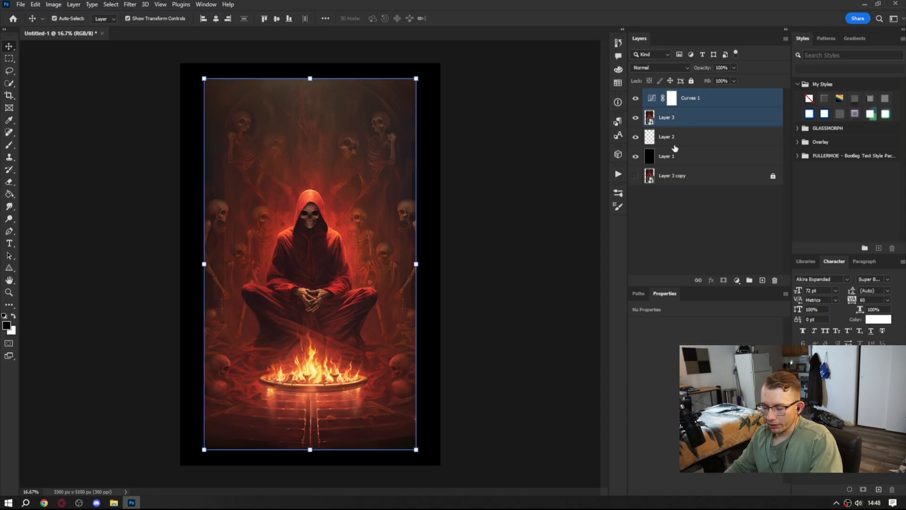
key("ctrl+j")
key("ctrl+e")
Group the original Curves 1 adjustment and Layer 3 in a folder named OG
left_click(730, 113)
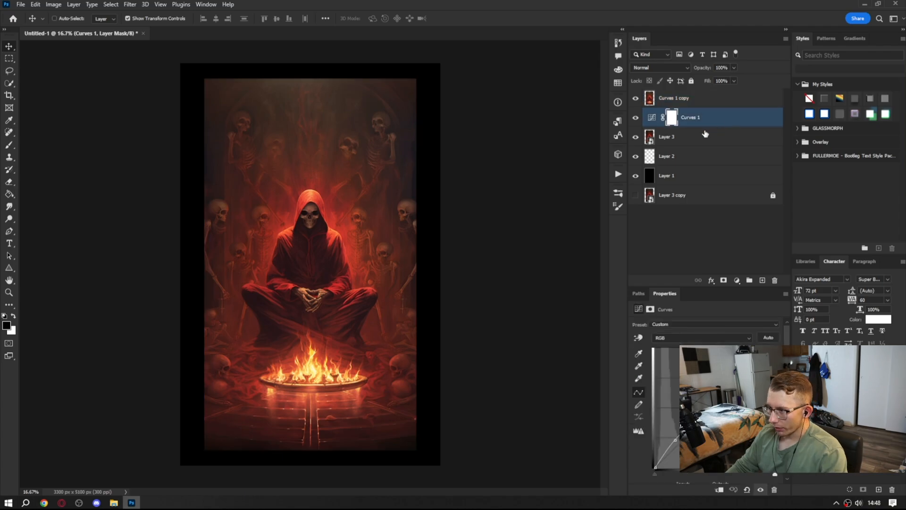
left_click(687, 140, "shift")
left_click(749, 280)
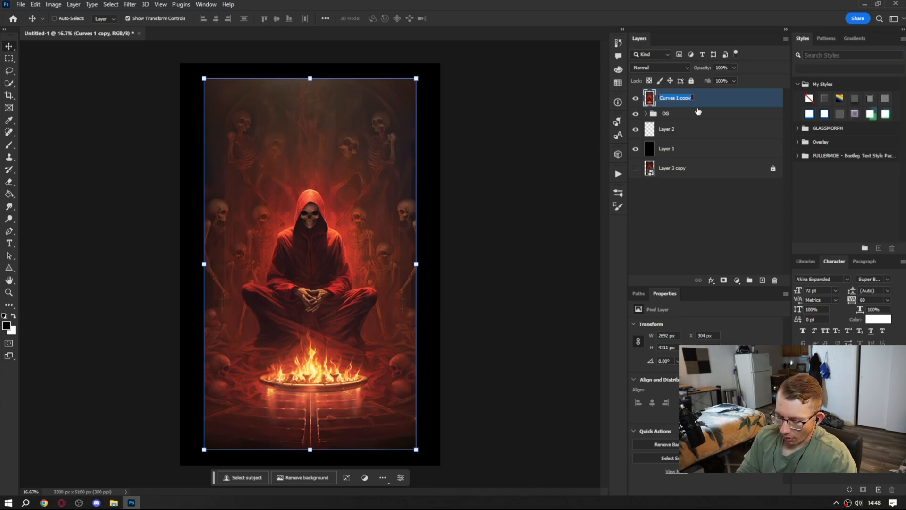
Rename the merged layer Shadows and convert it to a smart object
type("S")
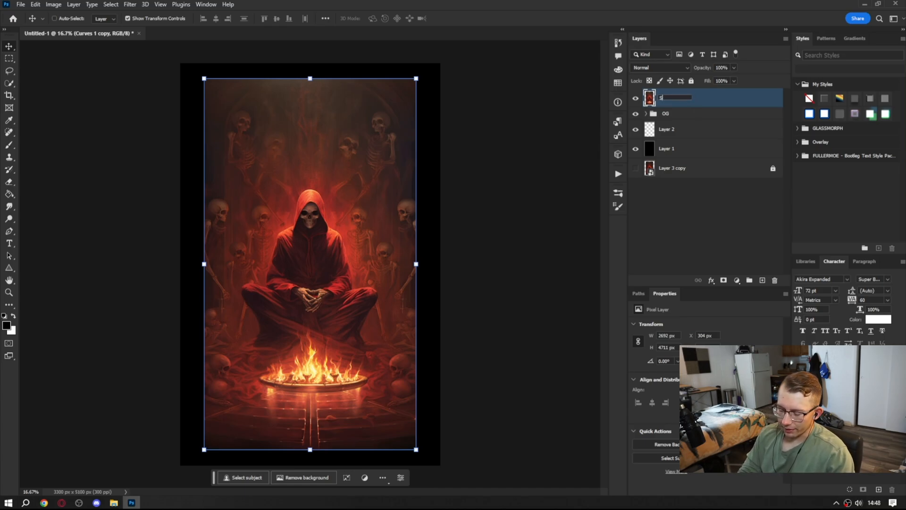
type("hadows")
key("Return")
left_click(721, 235)
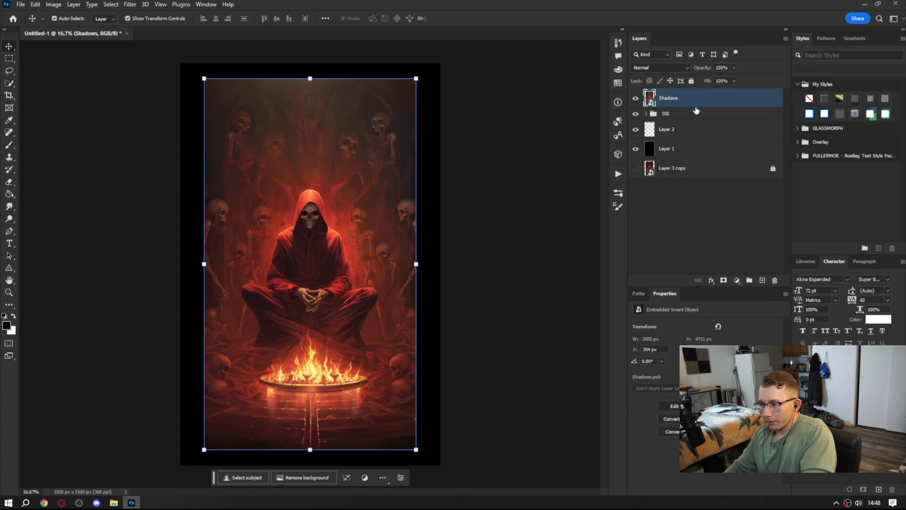
Duplicate the Shadows layer three times and name the copies Midtones, Highlights and Shinies from lowest to highest
key("ctrl+j")
key("ctrl+j")
key("ctrl+j")
double_click(676, 139)
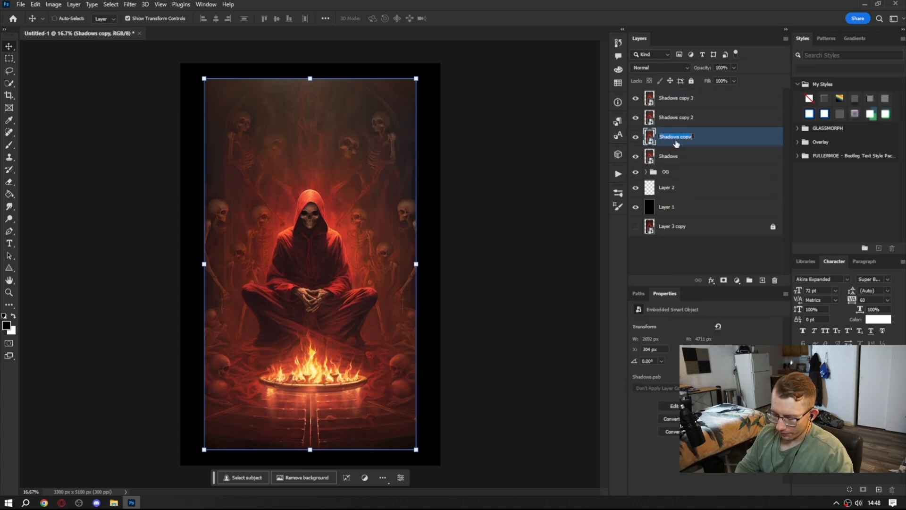
type("Midtones")
double_click(678, 117)
type("H")
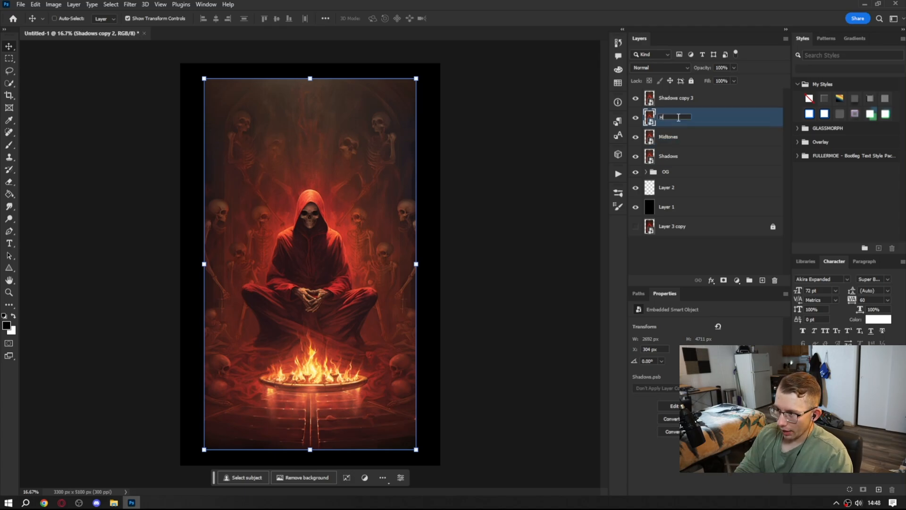
type("ighlights")
double_click(666, 98)
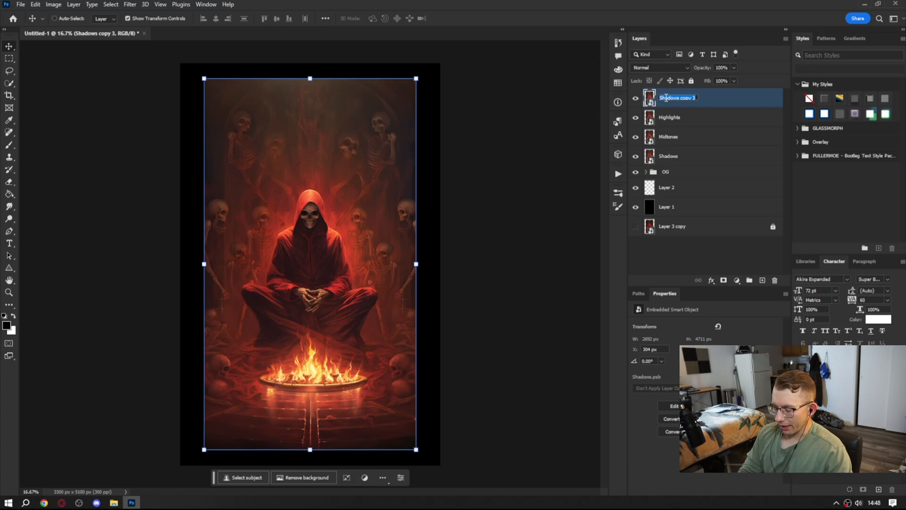
type("Shinies")
key("Return")
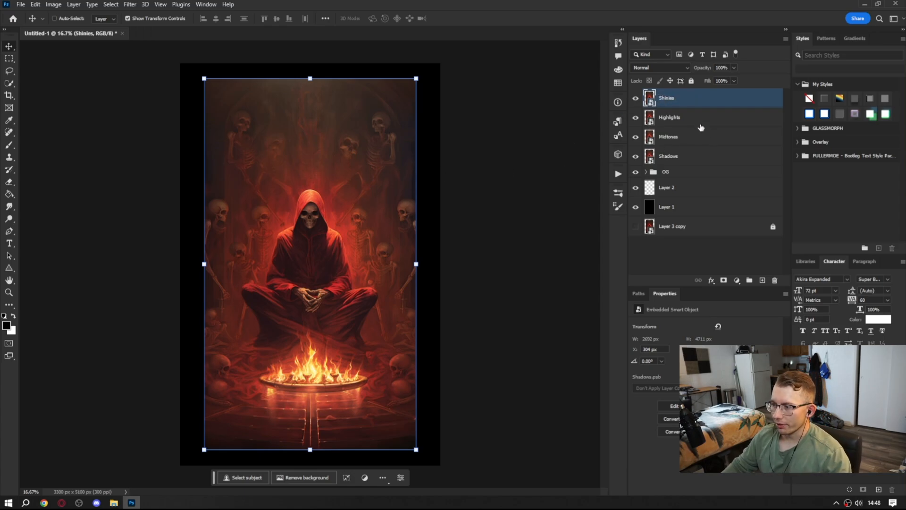
Select the Shadows layer and hide the OG group and Layer 2, keeping the black Layer 1 visible
left_click(675, 157)
left_click(636, 207)
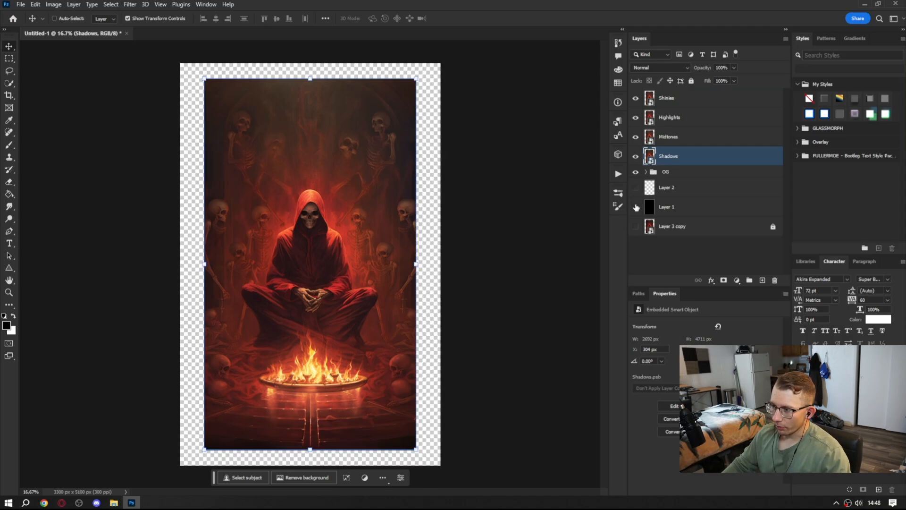
left_click(636, 207)
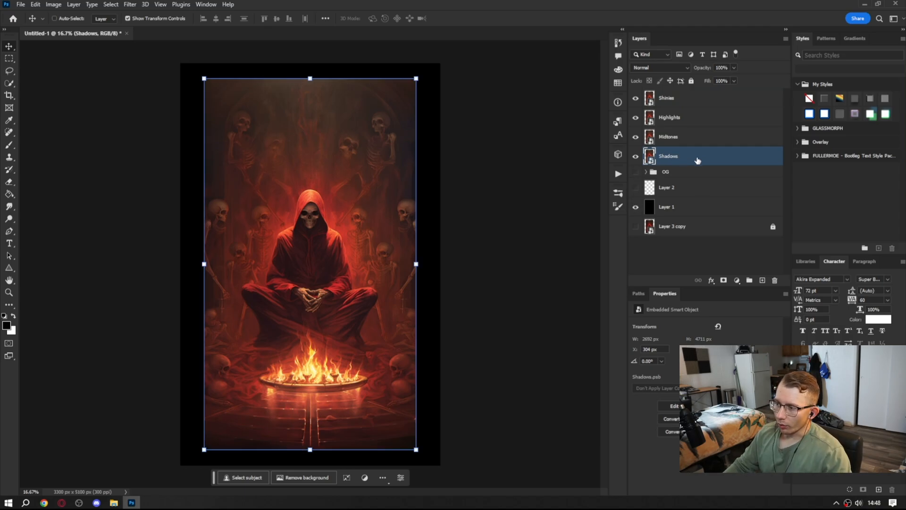
Open the Filter Gallery on the Shadows layer and set its preview to 25% around the hooded figure
left_click(136, 9)
left_click(147, 74)
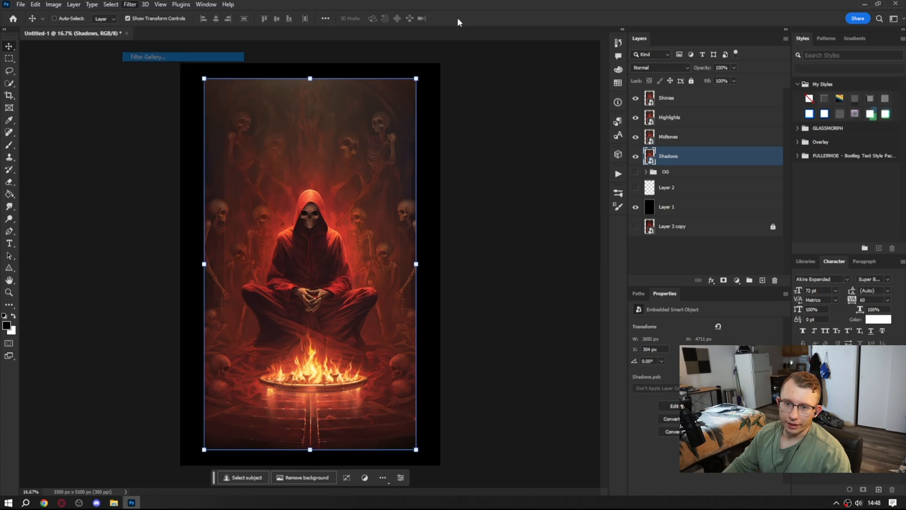
left_click(79, 422)
left_click(78, 422)
left_click(78, 422)
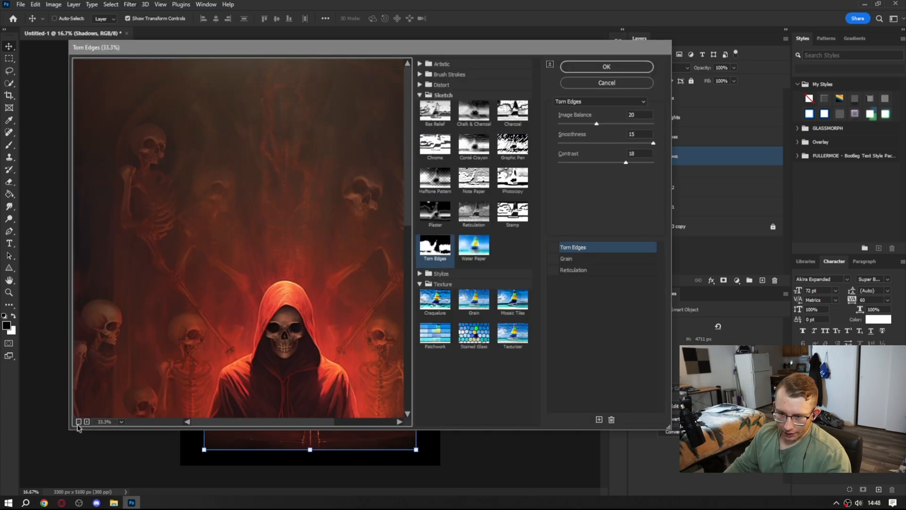
left_click_drag(215, 336, 183, 244)
left_click(79, 421)
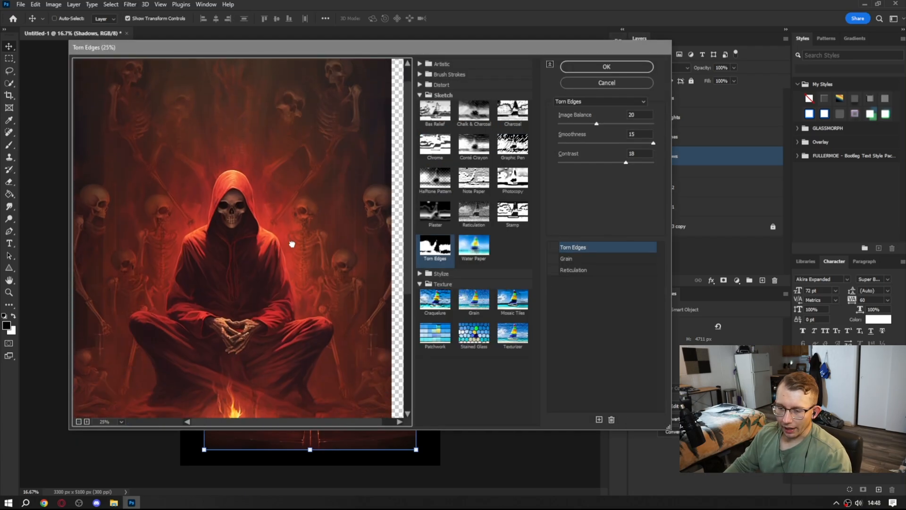
left_click(79, 422)
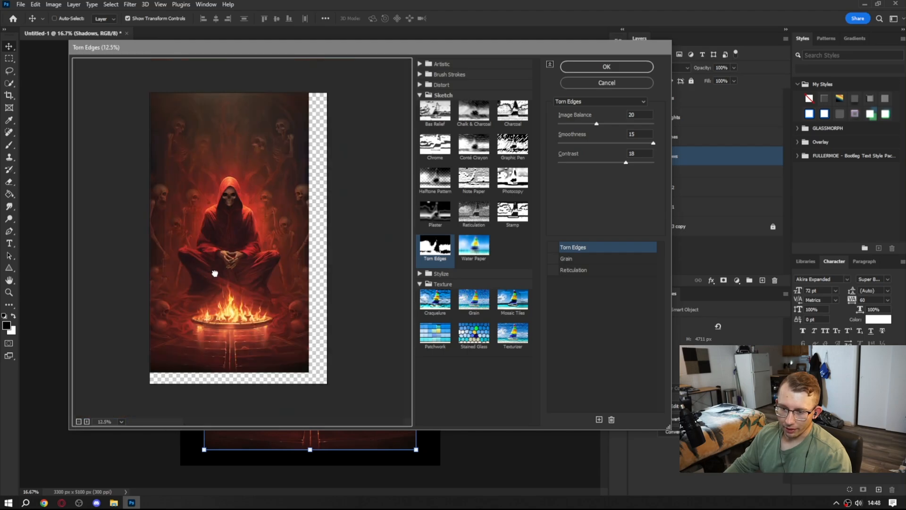
left_click(214, 273, "ctrl")
Enable the Reticulation, Grain and Torn Edges effects in the Filter Gallery stack
left_click(554, 271)
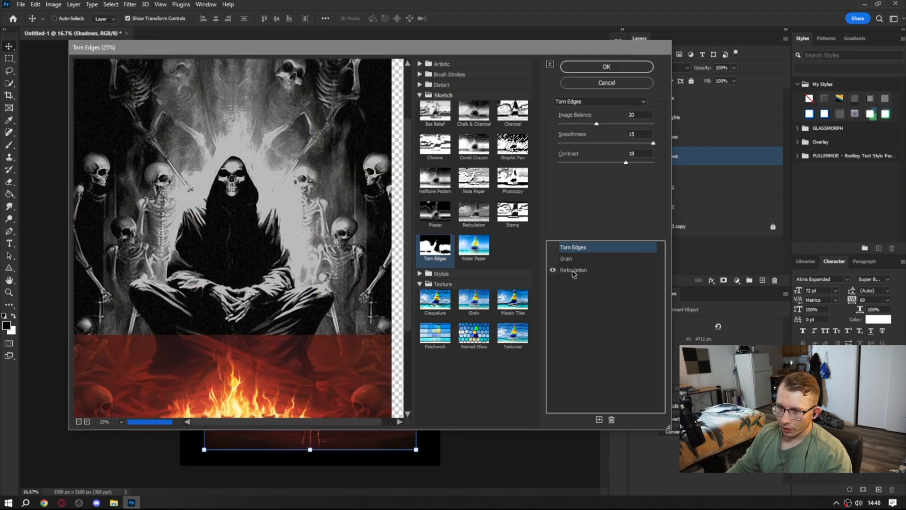
left_click_drag(260, 162, 259, 233)
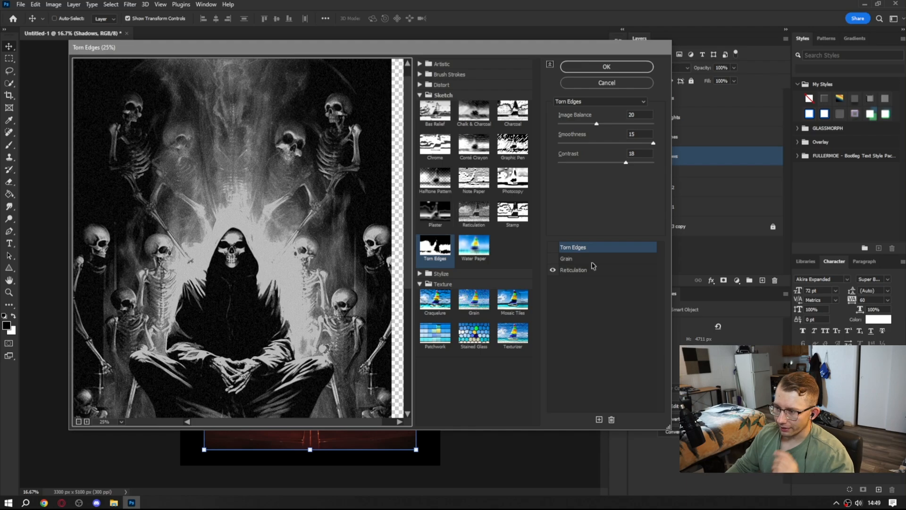
left_click(553, 258)
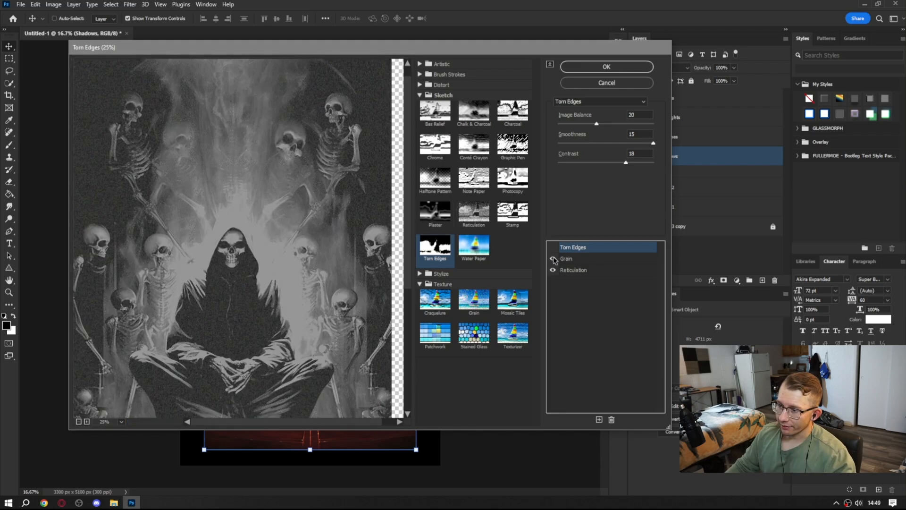
left_click(553, 247)
left_click_drag(241, 254, 273, 256)
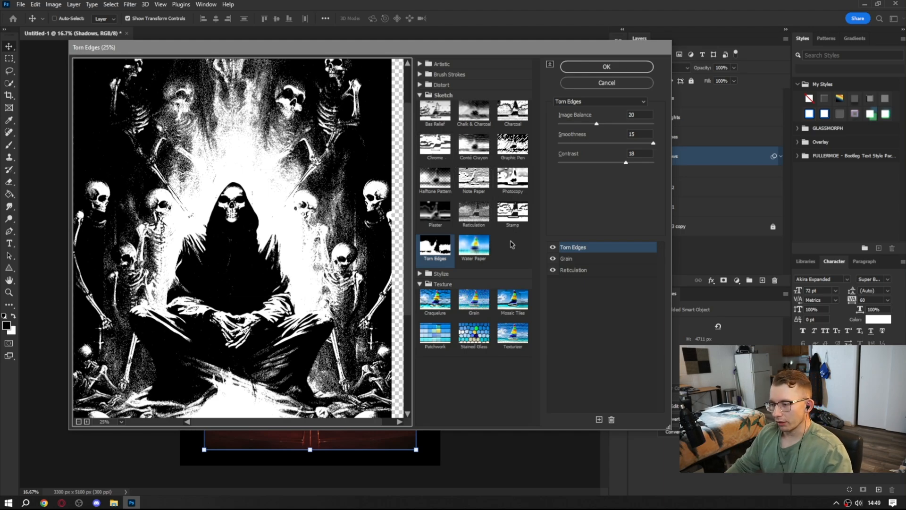
Try a contrast of 41 for the Grain effect and inspect the preview at 25% around the hooded figure
left_click(566, 259)
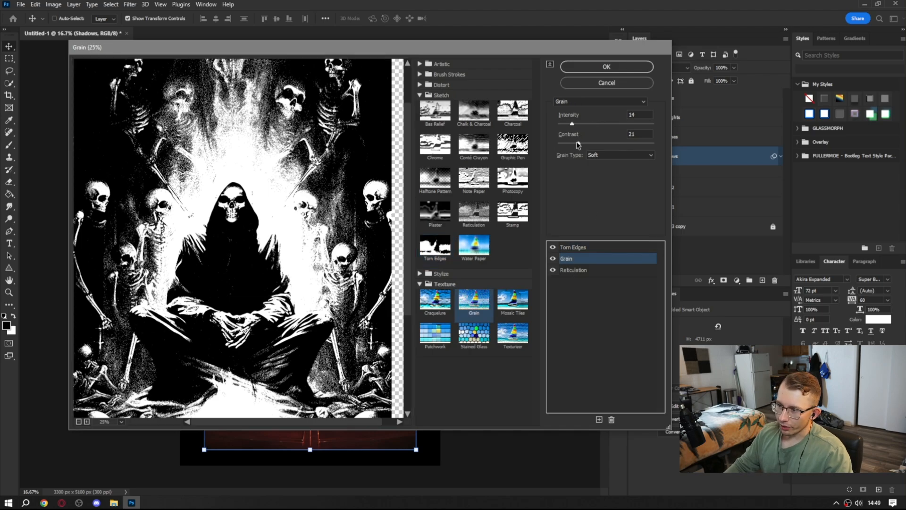
left_click_drag(509, 50, 468, 73)
left_click(39, 445)
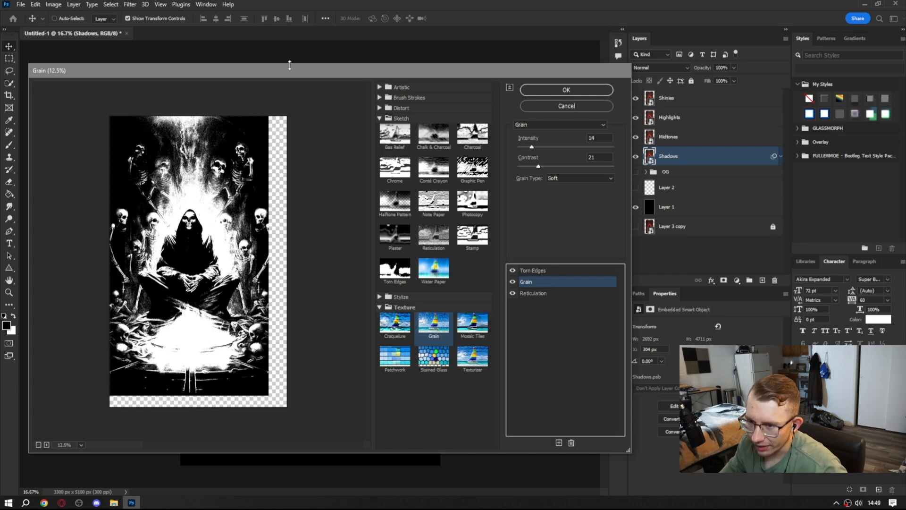
left_click_drag(294, 70, 309, 64)
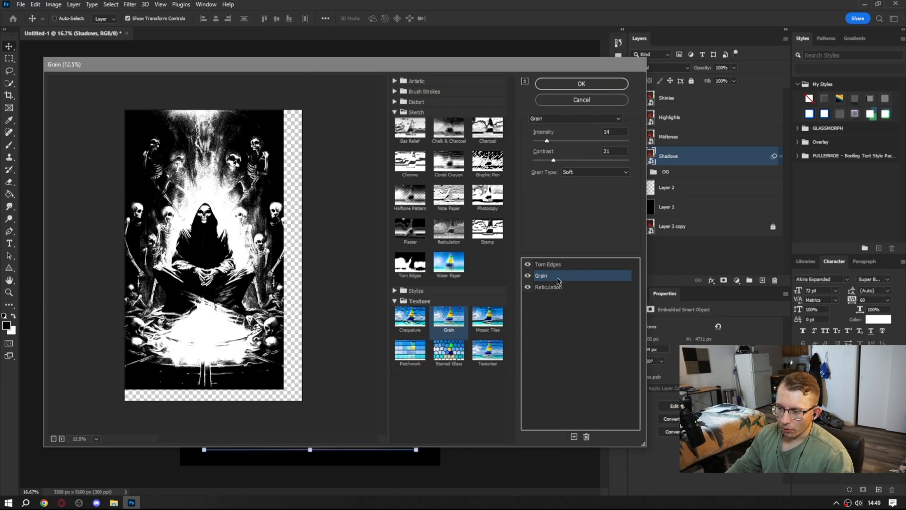
left_click_drag(553, 160, 556, 161)
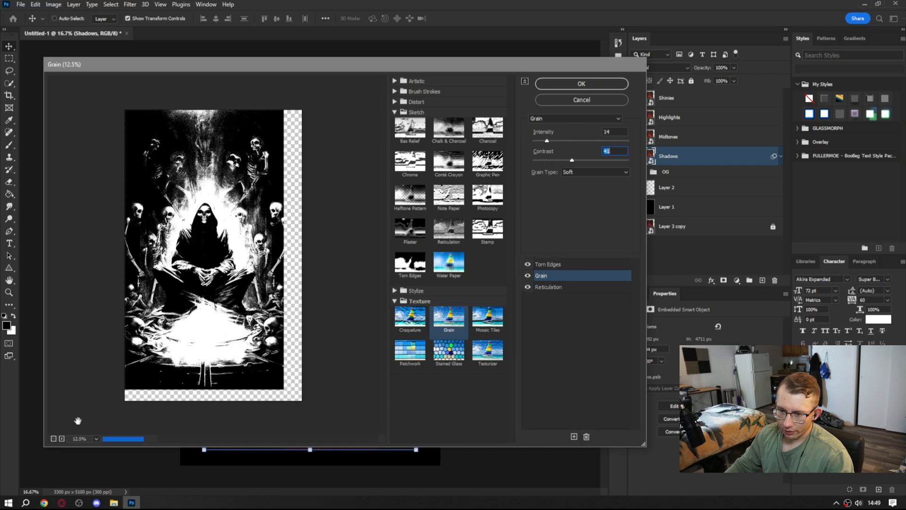
left_click(53, 438)
left_click(61, 438)
left_click(61, 438)
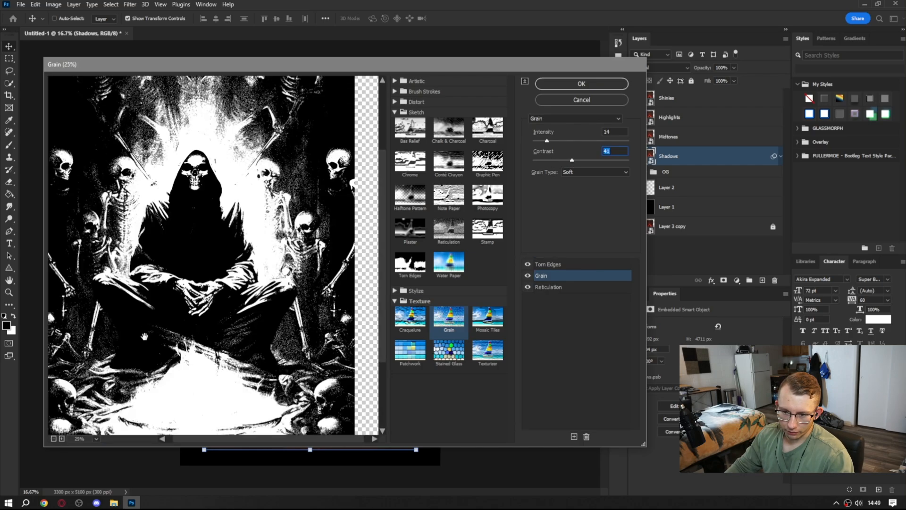
left_click_drag(206, 198, 219, 268)
Set the Reticulation effect's Foreground Level to 30 and Background Level to 17
left_click(561, 287)
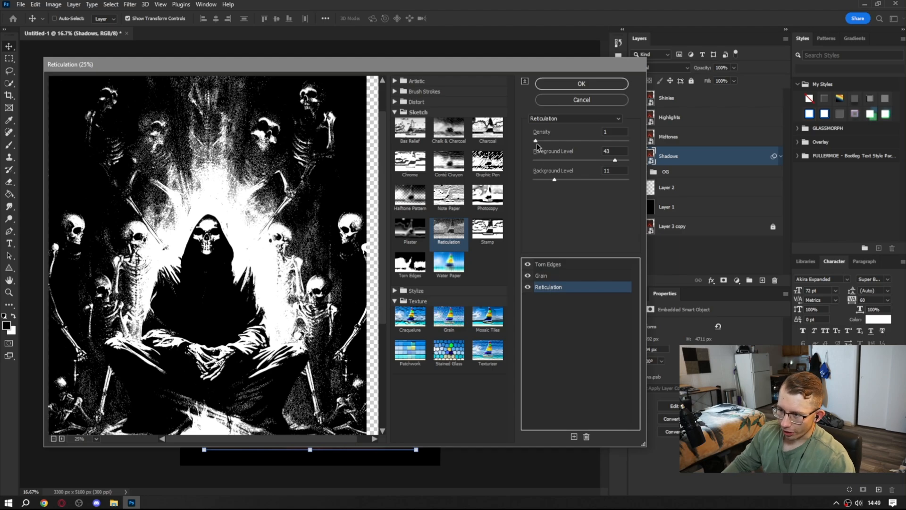
left_click_drag(615, 161, 565, 180)
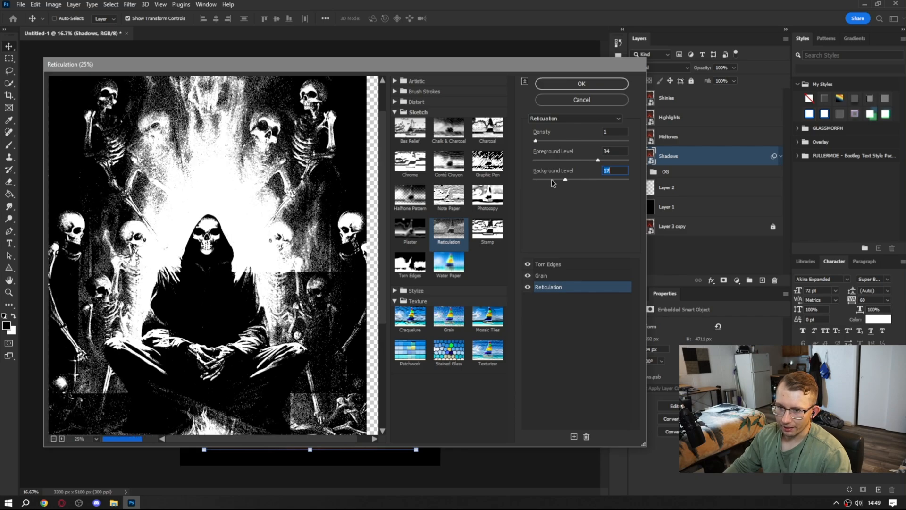
left_click_drag(149, 258, 149, 236)
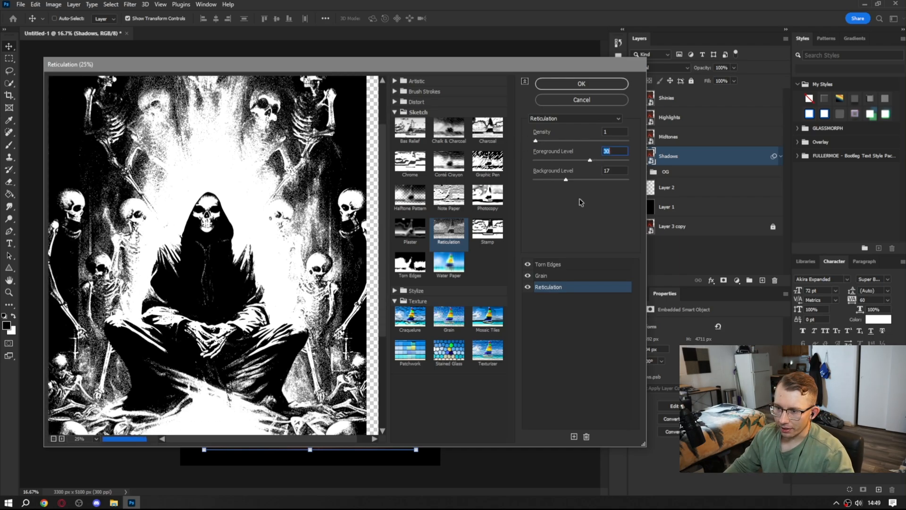
Reduce the Grain effect's contrast to 22 and set Reticulation's Background Level to 13
left_click(552, 279)
left_click(545, 161)
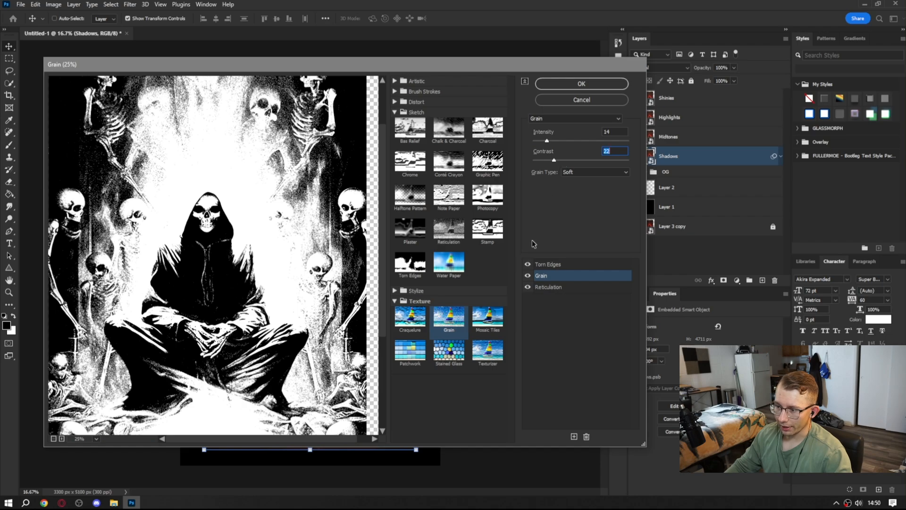
left_click(548, 287)
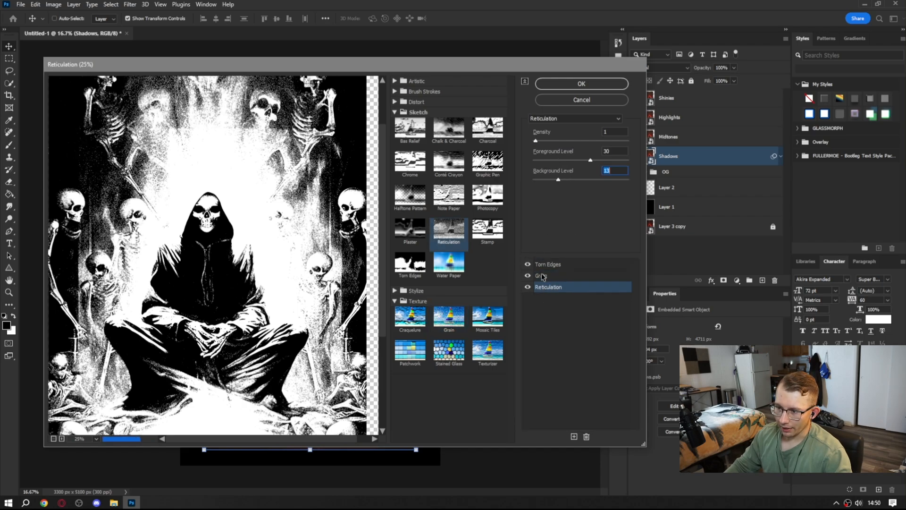
Test the Grain effect's contrast at 100 and 13, and settle on 19
left_click(542, 276)
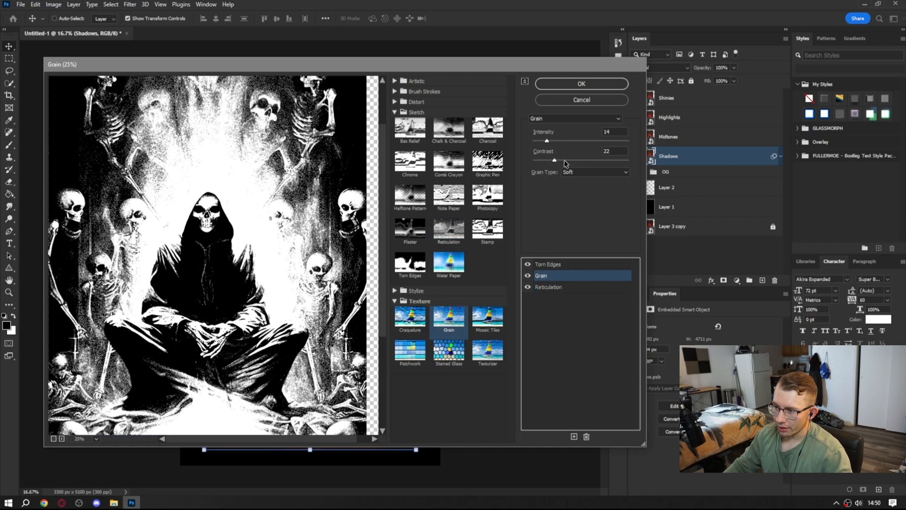
left_click_drag(555, 161, 632, 162)
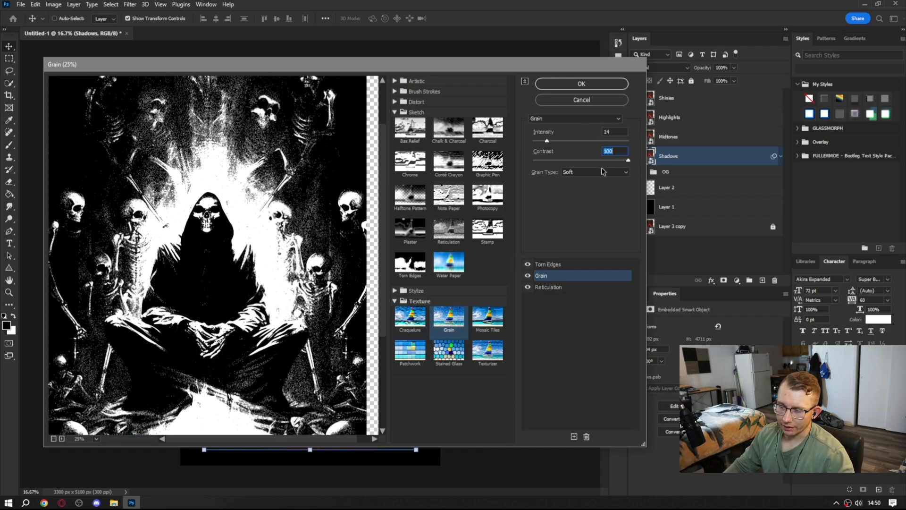
left_click(545, 160)
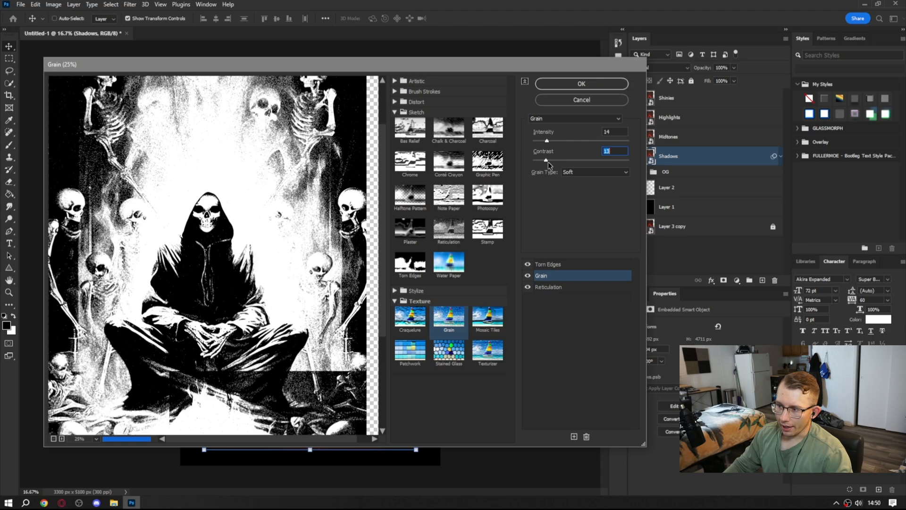
left_click(552, 160)
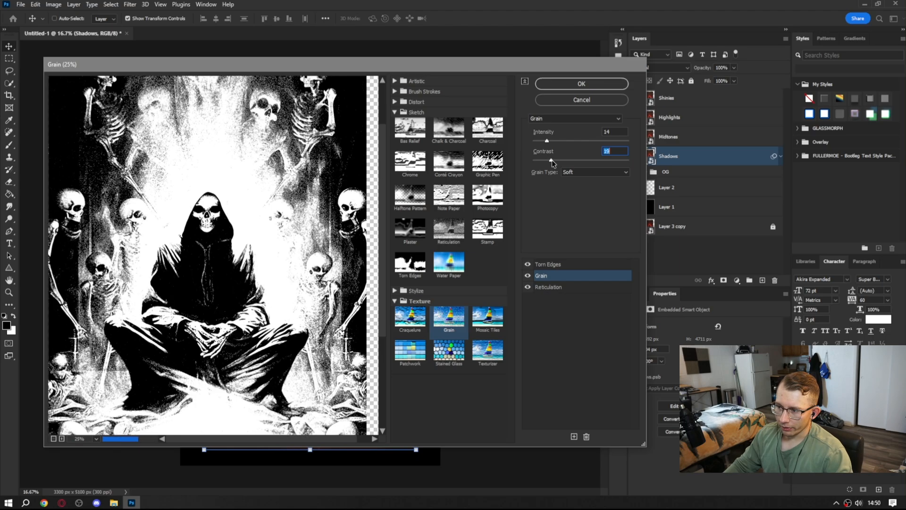
Set the Grain effect's contrast to 14 and the Torn Edges effect's Image Balance to 22 and Contrast to 20
left_click(550, 160)
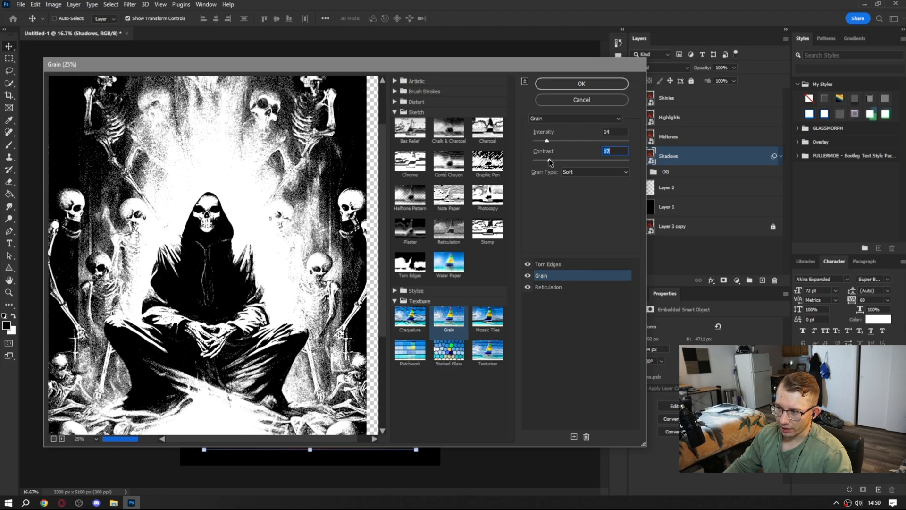
left_click(552, 264)
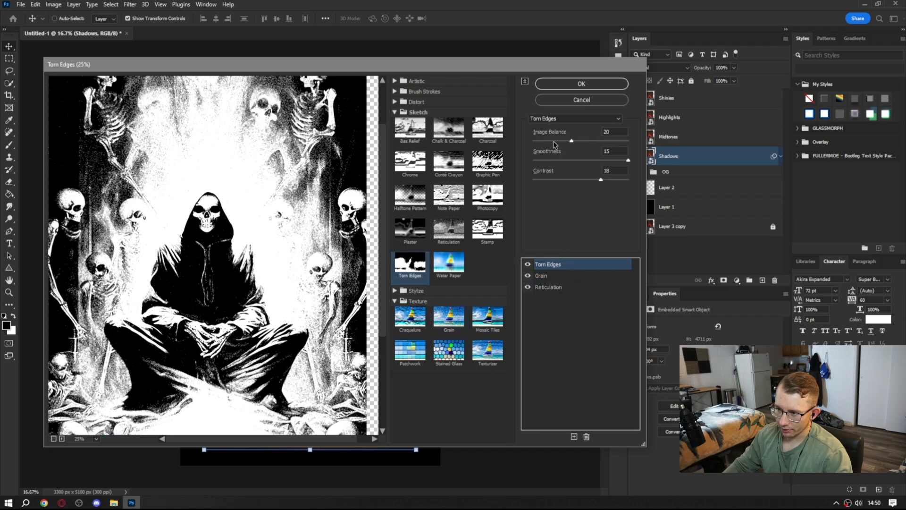
left_click_drag(602, 183, 541, 183)
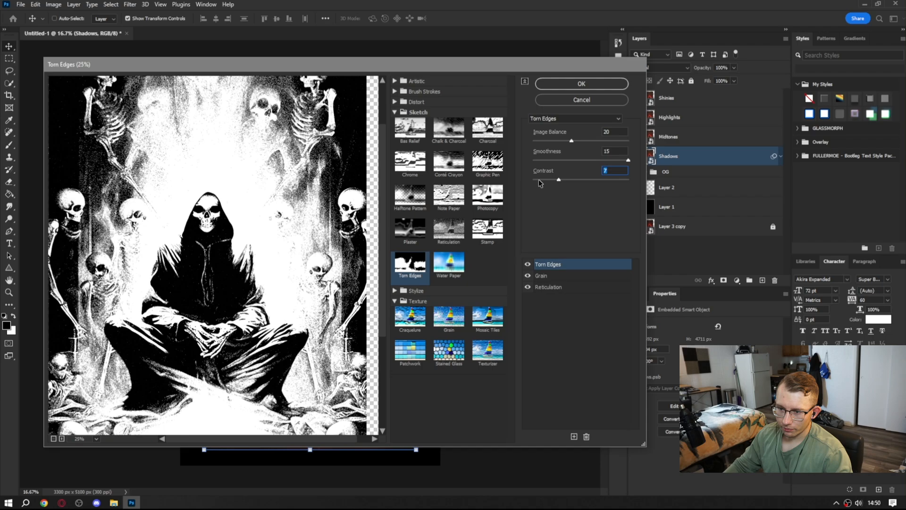
left_click(609, 180)
left_click_drag(569, 140, 574, 140)
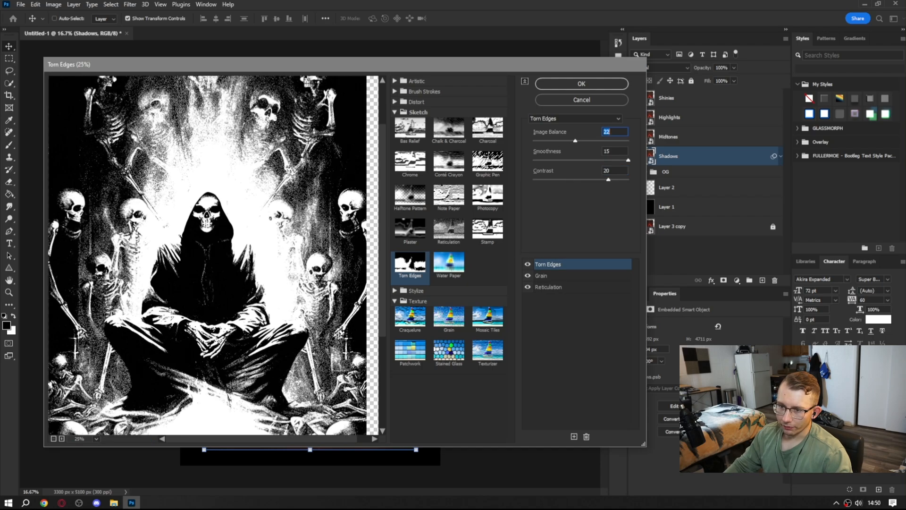
Check the whole filtered image at 12.5% and apply the effect stack to the Shadows layer
left_click_drag(270, 238, 271, 176)
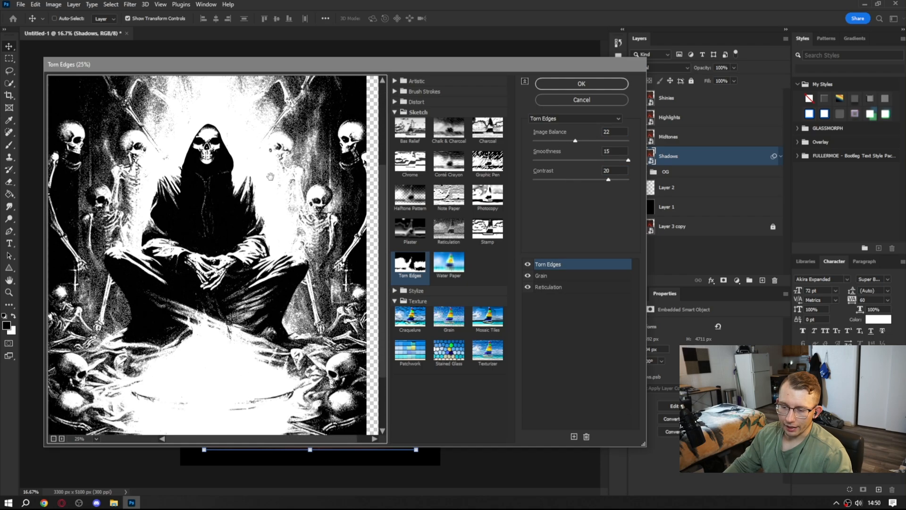
left_click(54, 438)
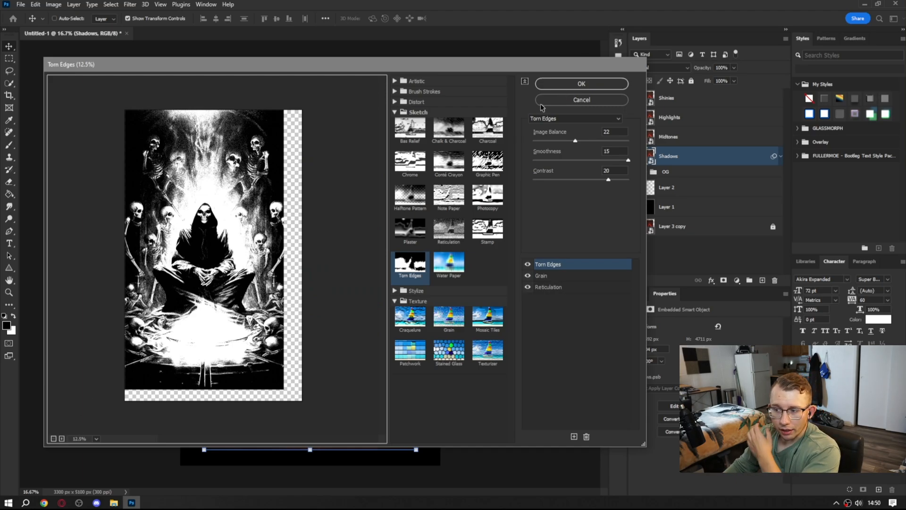
left_click(550, 269)
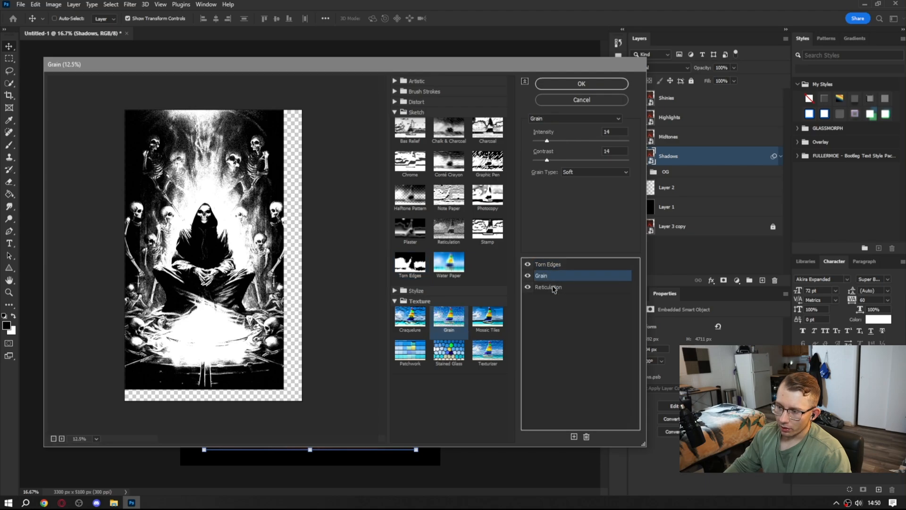
left_click(557, 89)
Copy the Shadows layer's Filter Gallery smart filter onto the Midtones, Highlights and Shinies layers
right_click(687, 156)
left_click(655, 145)
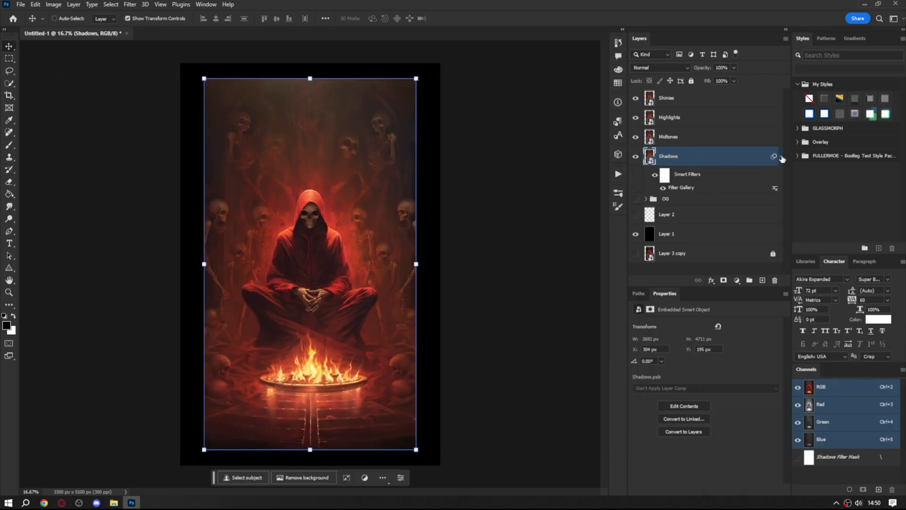
left_click(781, 157)
left_click(781, 157)
left_click(777, 123)
double_click(678, 189)
left_click(585, 99)
left_click_drag(681, 188, 673, 118, "alt")
left_click_drag(683, 186, 632, 137, "alt")
Raise the Grain effect's contrast above 41 in the Midtones layer's Filter Gallery and apply it
left_click(781, 137)
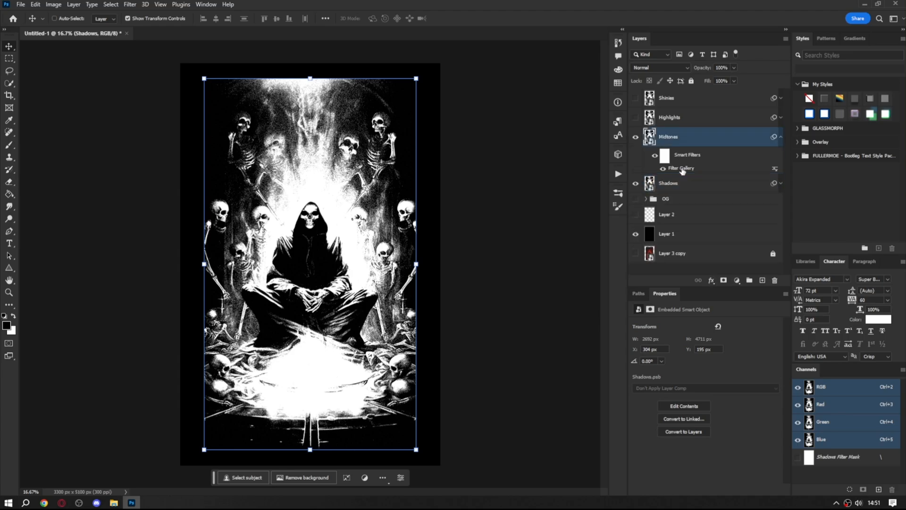
double_click(681, 168)
left_click(552, 277)
left_click(573, 160)
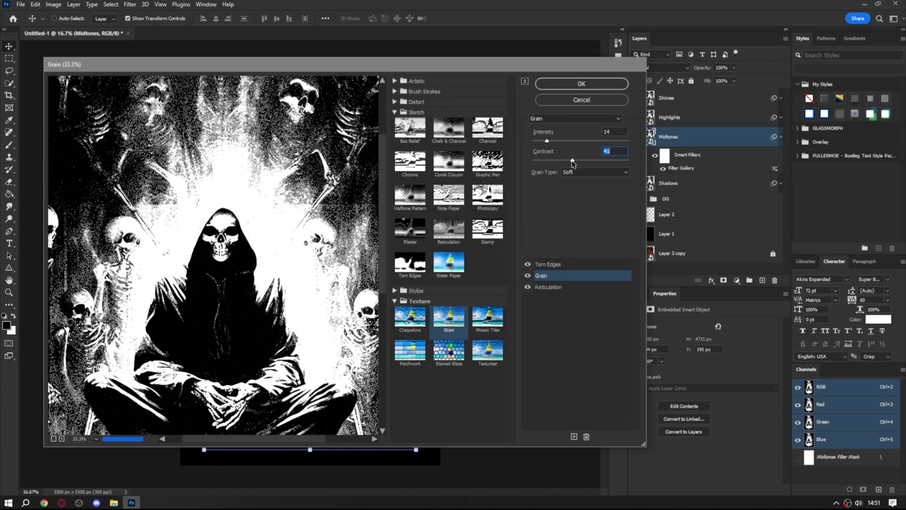
left_click(589, 160)
left_click(561, 84)
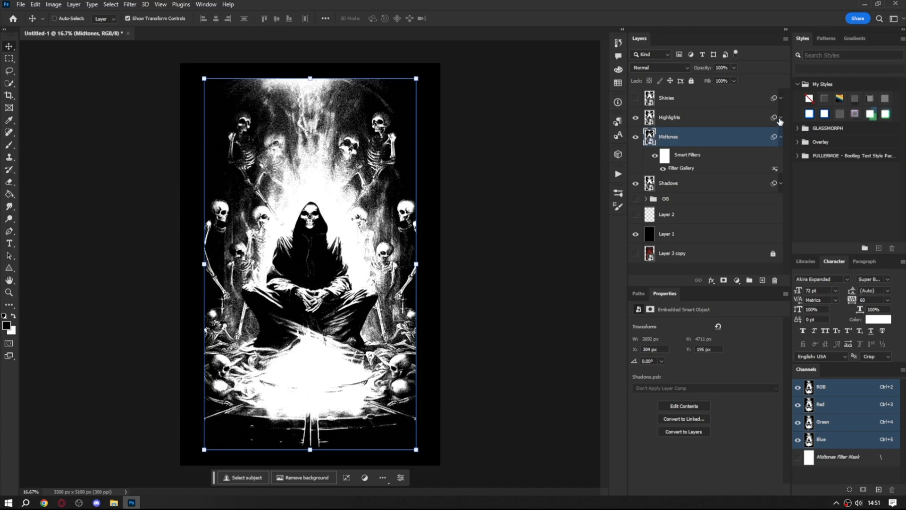
Increase the Grain effect's contrast in the Highlights layer's Filter Gallery and apply it
left_click(781, 117)
double_click(681, 148)
left_click(541, 276)
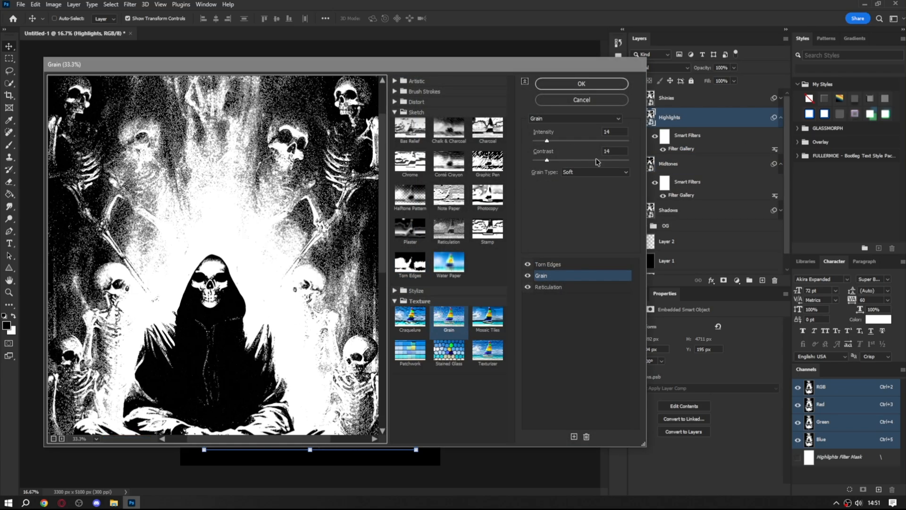
left_click(581, 84)
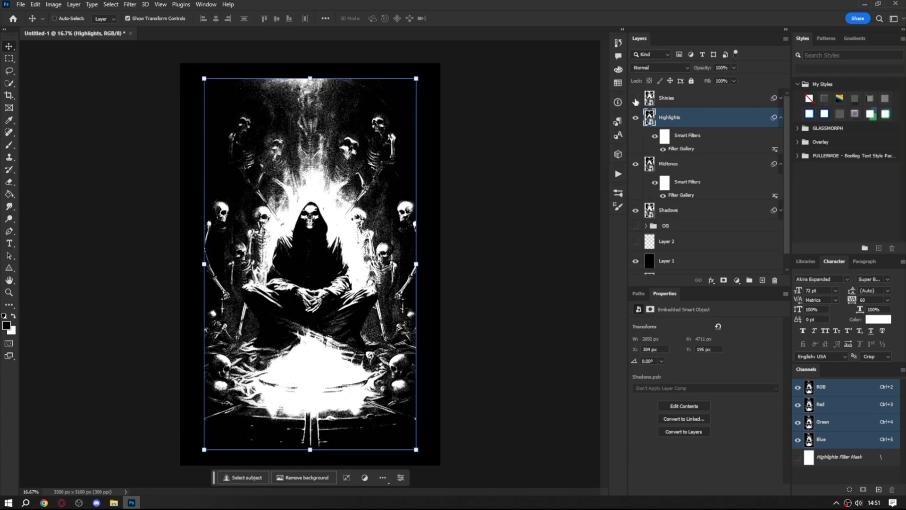
In the Shinies layer's Filter Gallery, raise Grain's contrast to its maximum, lower Reticulation's Background Level to 9, and apply the effects
left_click(781, 98)
double_click(681, 129)
left_click(547, 277)
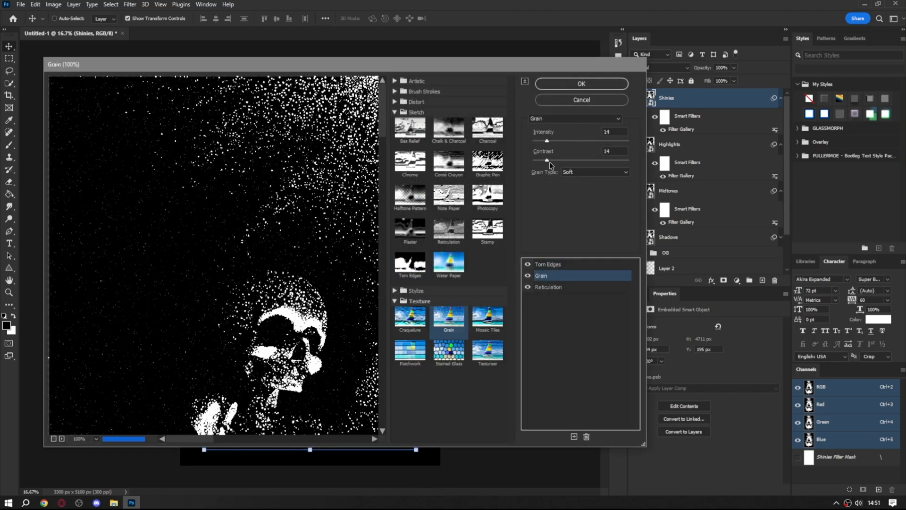
left_click_drag(548, 160, 629, 160)
left_click(54, 439)
left_click(53, 439)
left_click(53, 439)
left_click(548, 286)
left_click(550, 179)
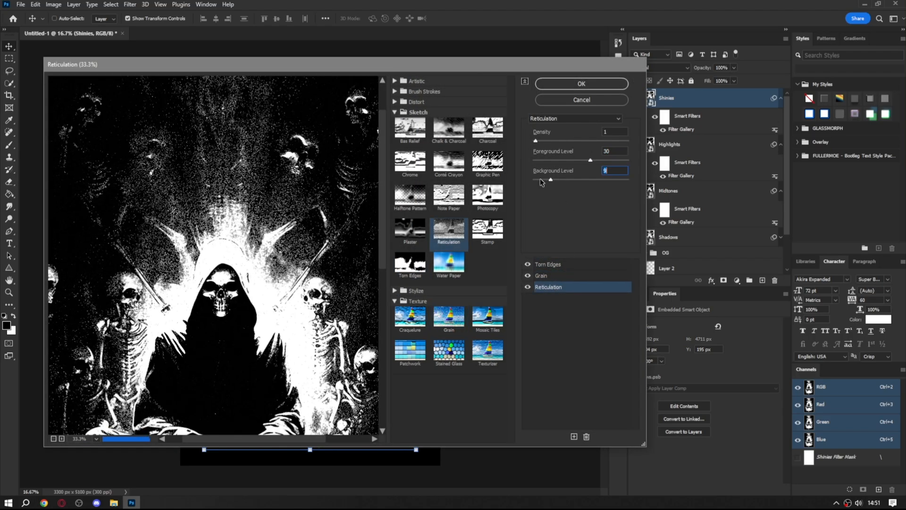
left_click(582, 84)
Set Reticulation's Background Level to 9 in the Highlights layer's Filter Gallery and apply it
scroll(688, 162, "down", 1)
scroll(688, 162, "up", 1)
double_click(677, 174)
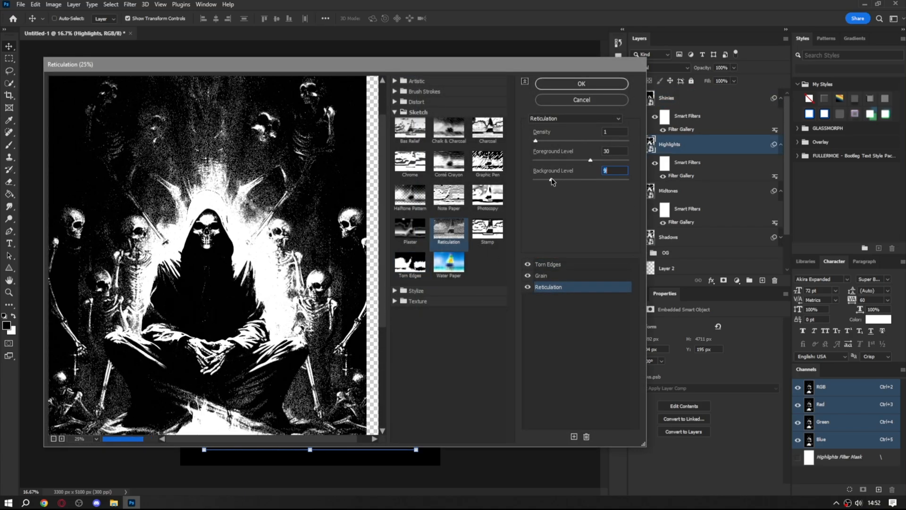
left_click(571, 85)
Compare the Shadows, Midtones, Highlights and Shinies layers by toggling their visibility, and collapse the Midtones layer's filter list
mouse_move(635, 99)
left_mouse_down()
mouse_move(635, 136)
mouse_move(635, 99)
left_mouse_up()
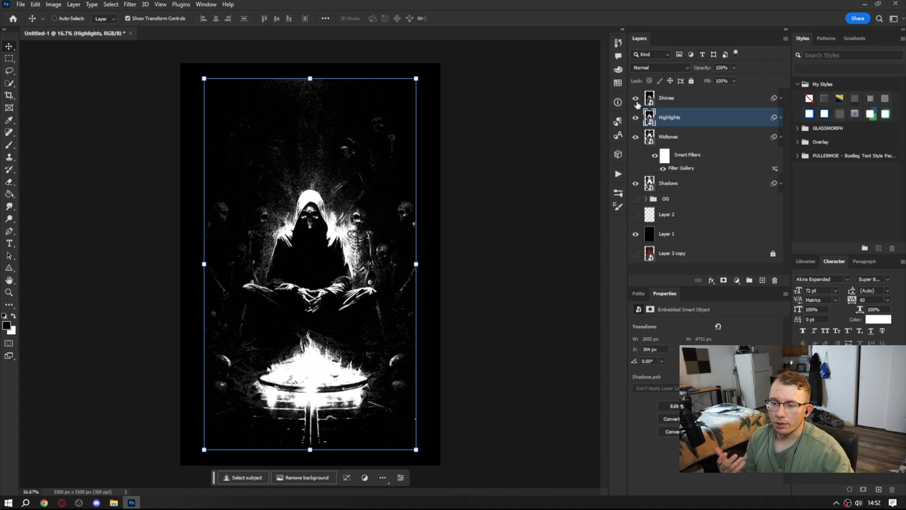
left_click_drag(635, 99, 633, 153)
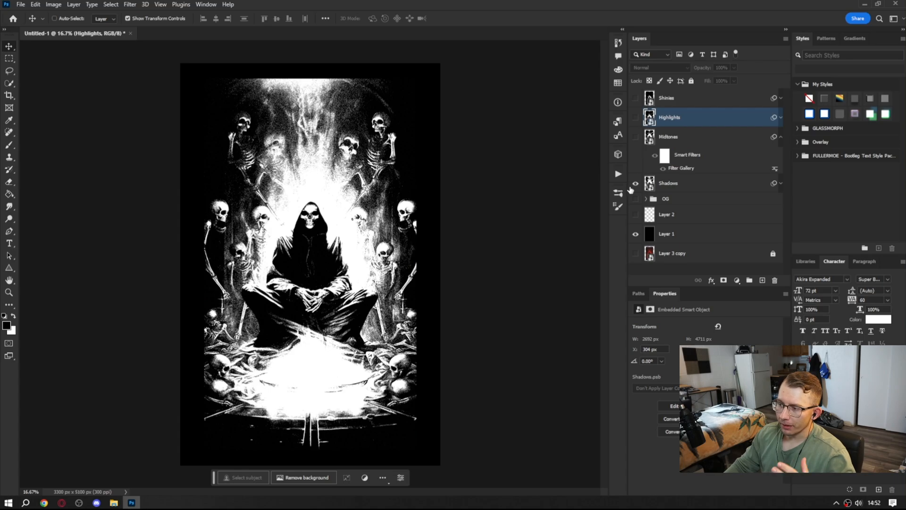
left_click(632, 188)
left_click(633, 190)
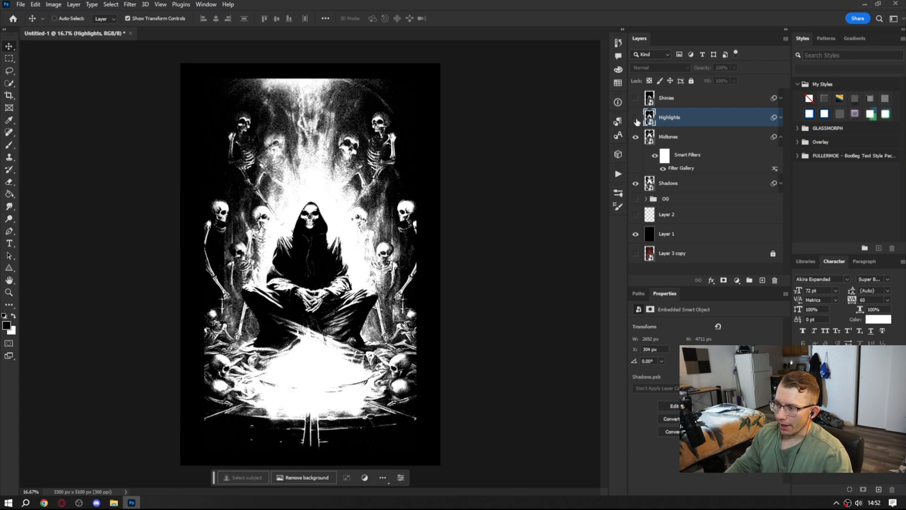
left_click_drag(637, 122, 636, 98)
left_click(780, 138)
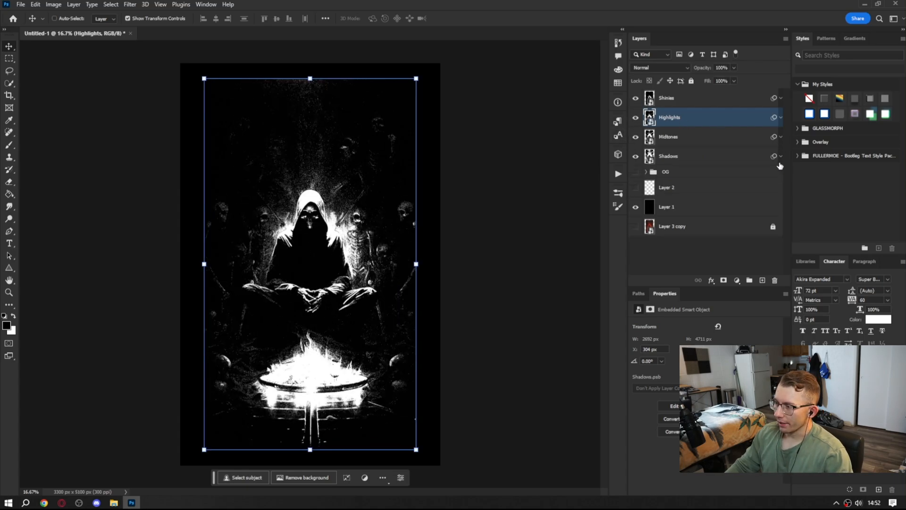
left_click(780, 163)
left_click(780, 163)
left_click(683, 164)
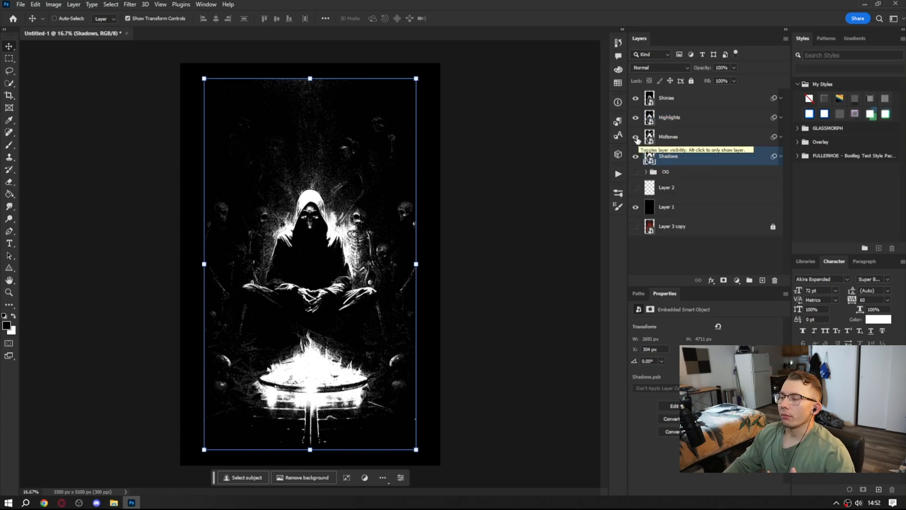
Hide the Midtones, Highlights and Shinies layers and duplicate the black Layer 1 directly beneath the Shadows layer
left_click_drag(636, 137, 634, 108)
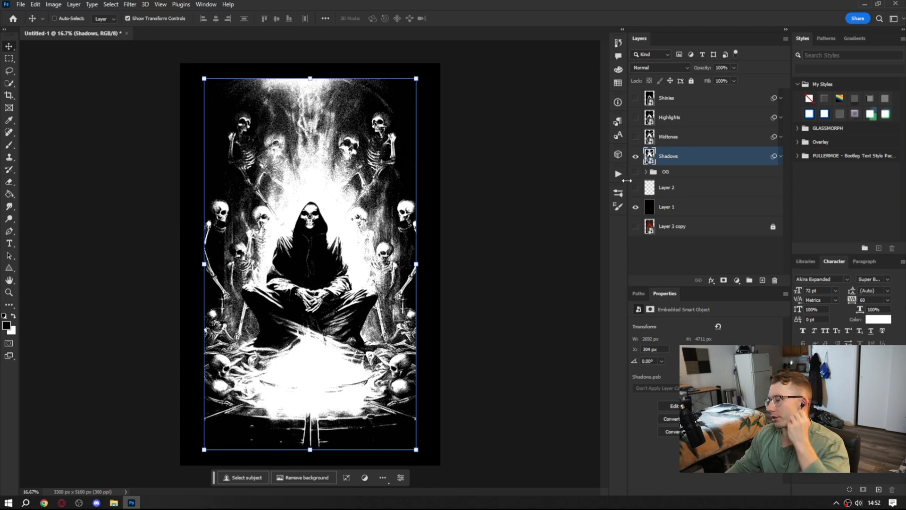
left_click(672, 207)
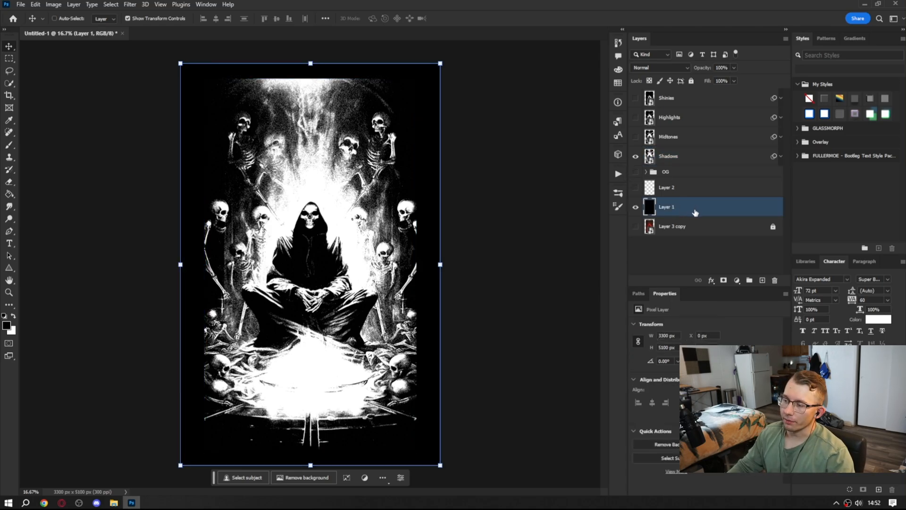
left_click_drag(685, 210, 680, 167, "alt")
Select the Shadows layer's white areas with Color Range at fuzziness 0 and turn the selection into a layer mask
left_click(751, 151)
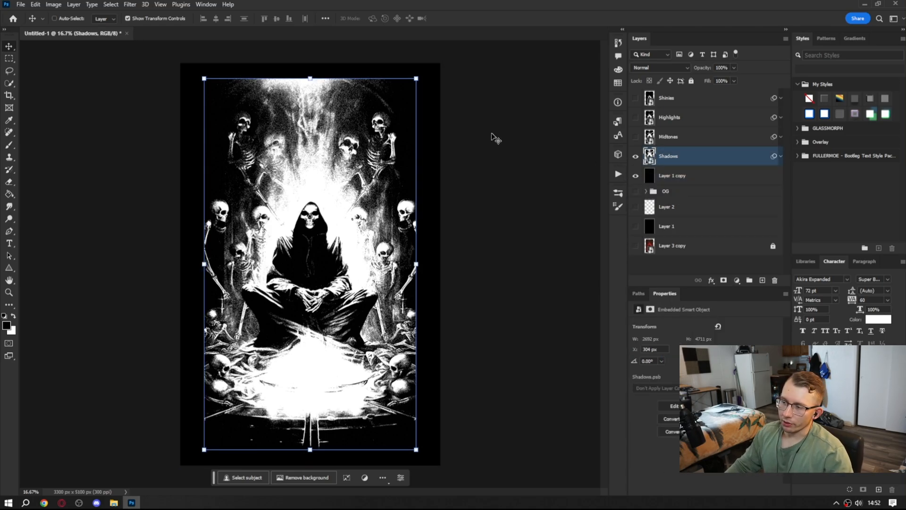
key("m")
left_click(110, 5)
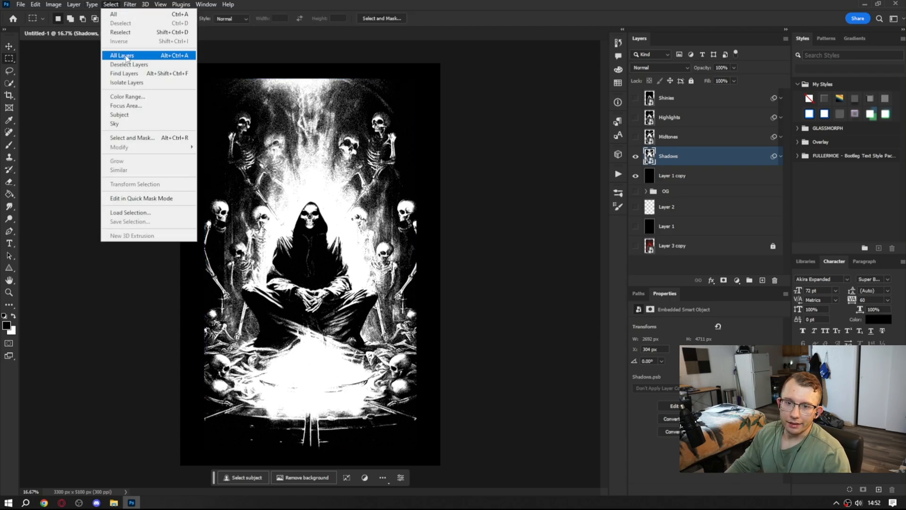
left_click(127, 97)
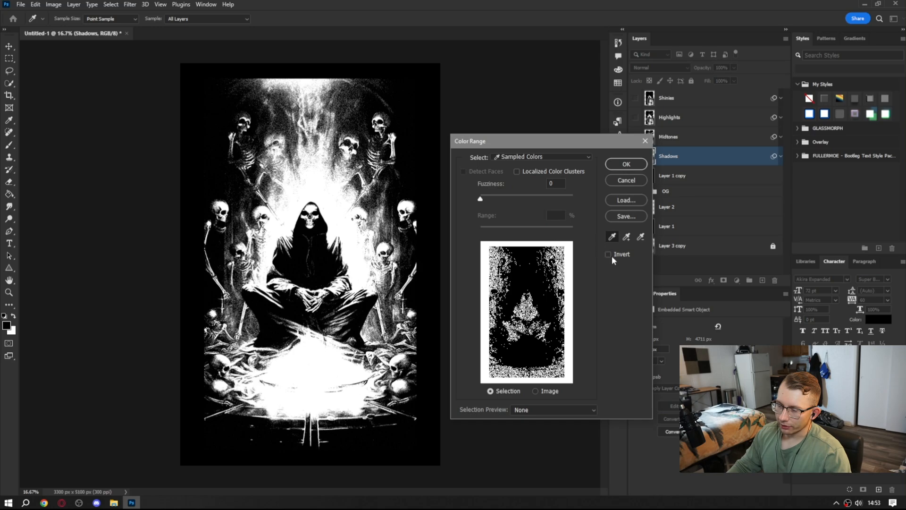
left_click(318, 191)
left_click(626, 163)
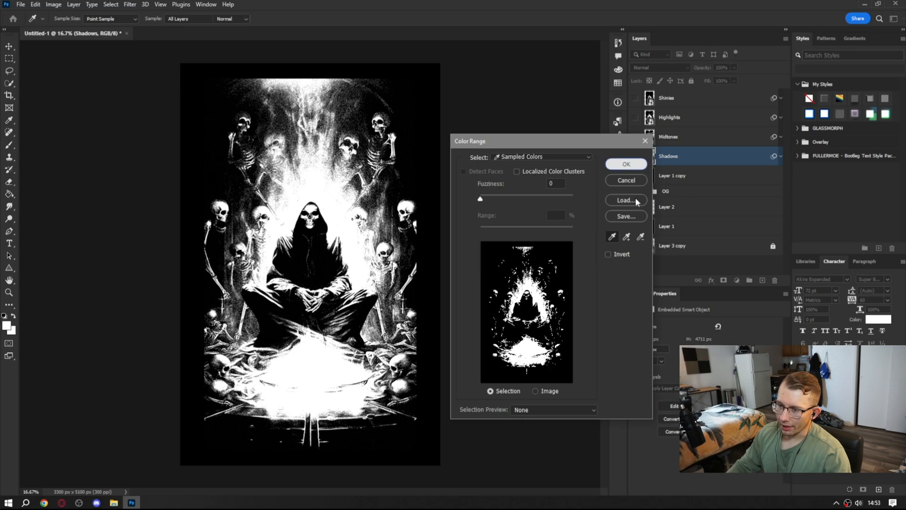
left_click(723, 281)
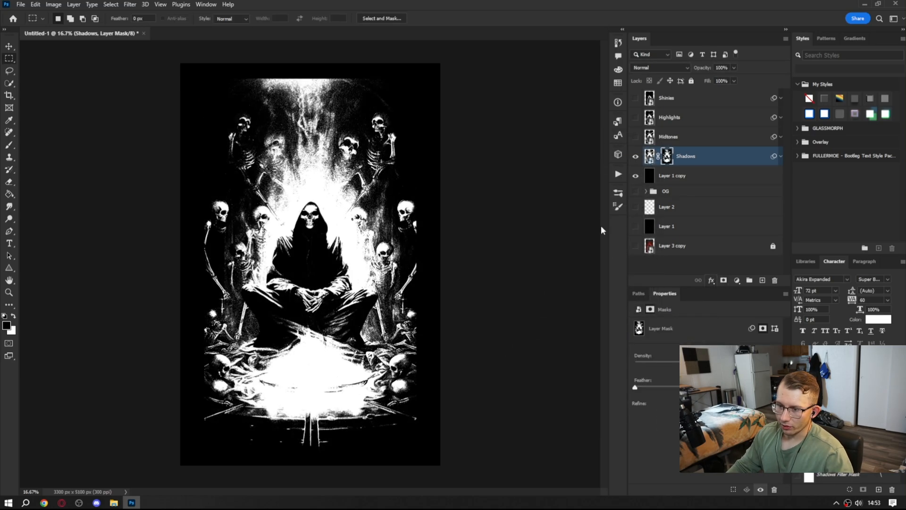
Hide the Shadows layer, show and select the Midtones layer, and start a Color Range selection on it
left_click(635, 156)
left_click(635, 137)
left_click(668, 136)
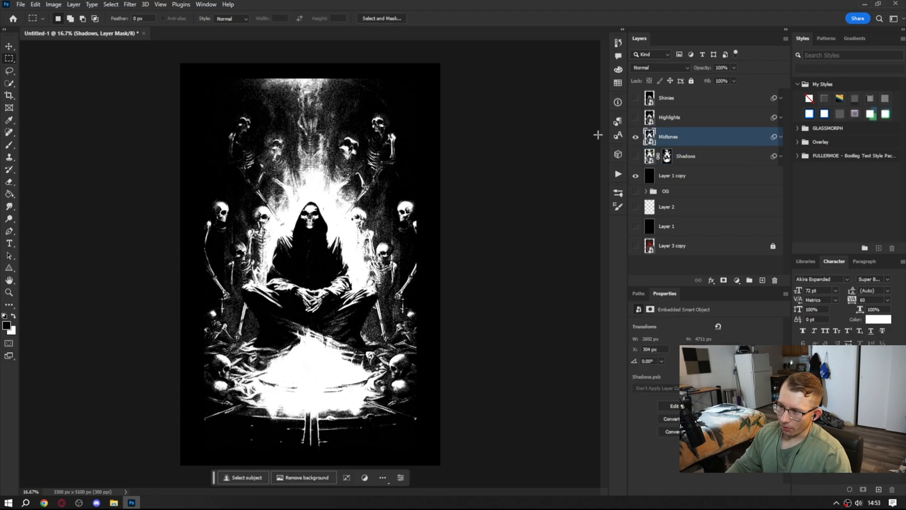
left_click(111, 4)
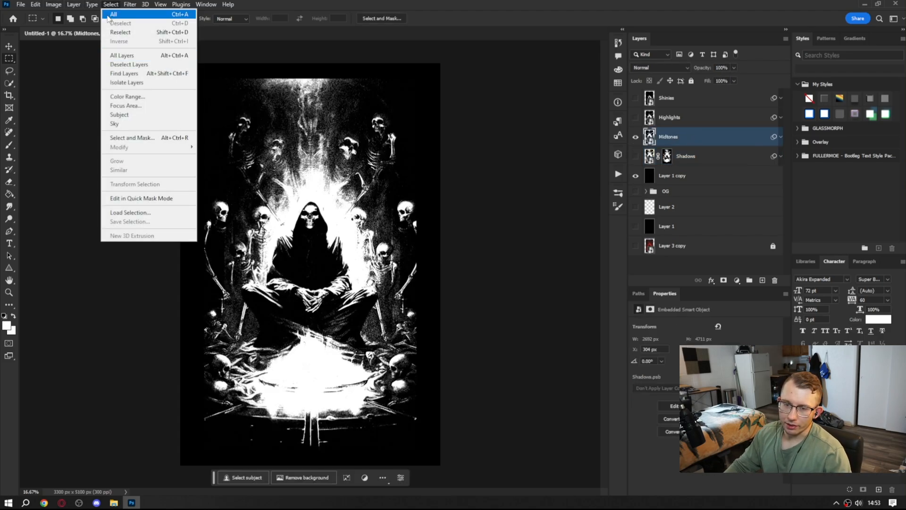
left_click(126, 96)
left_click(434, 96)
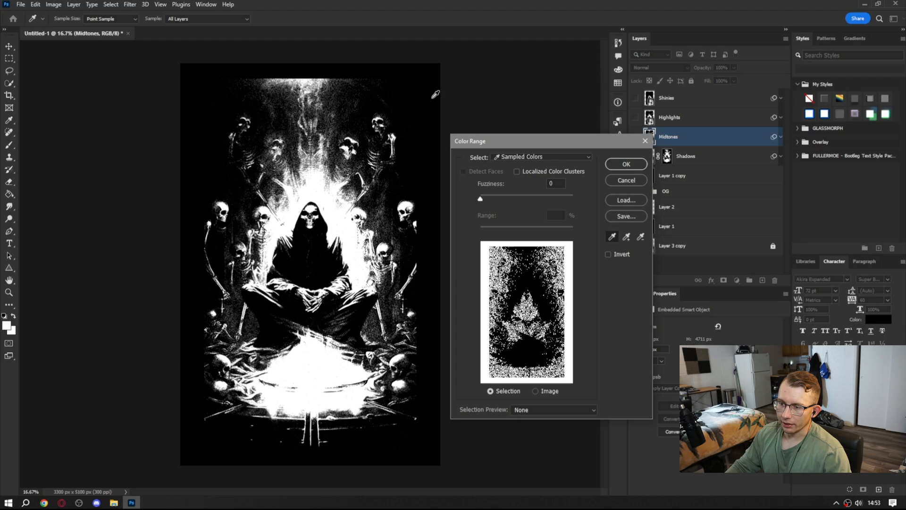
left_click(608, 254)
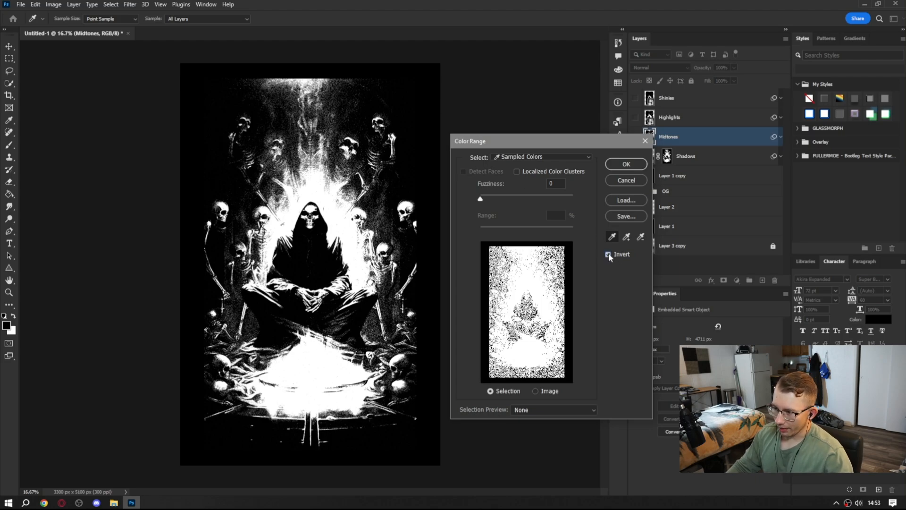
left_click(608, 254)
Sample the white areas of the Midtones image for the Color Range selection and mask the layer with it
left_click(313, 191)
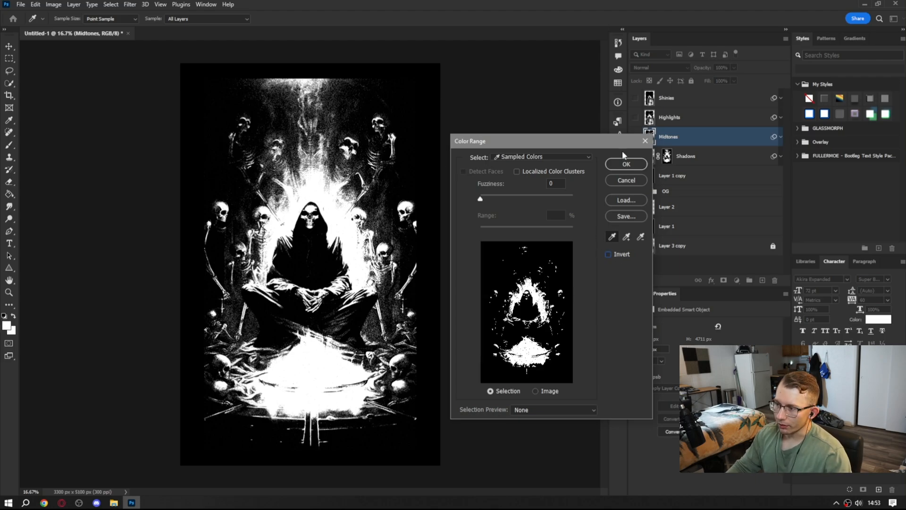
left_click(626, 163)
left_click(723, 280)
Hide the Midtones layer, show the Highlights layer and mask it with a Color Range selection of its white areas
left_click(635, 137)
left_click(635, 117)
left_click(683, 124)
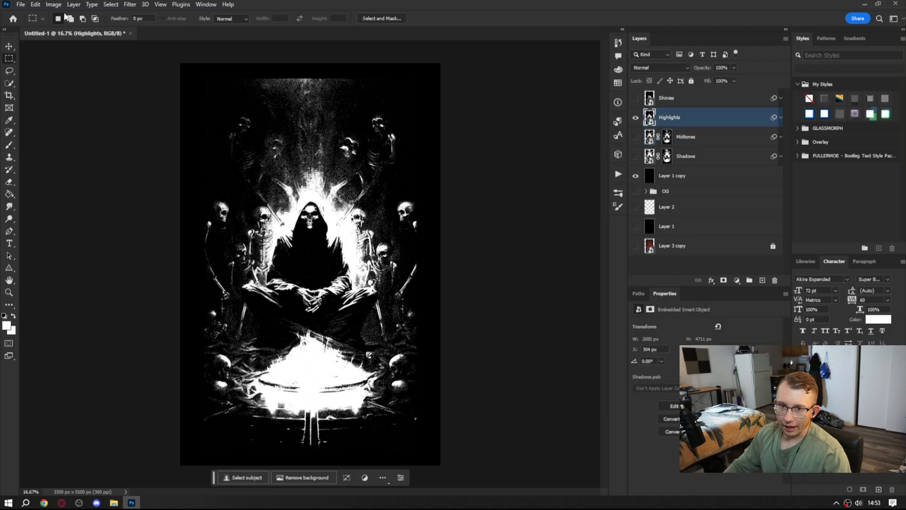
left_click(110, 5)
left_click(124, 98)
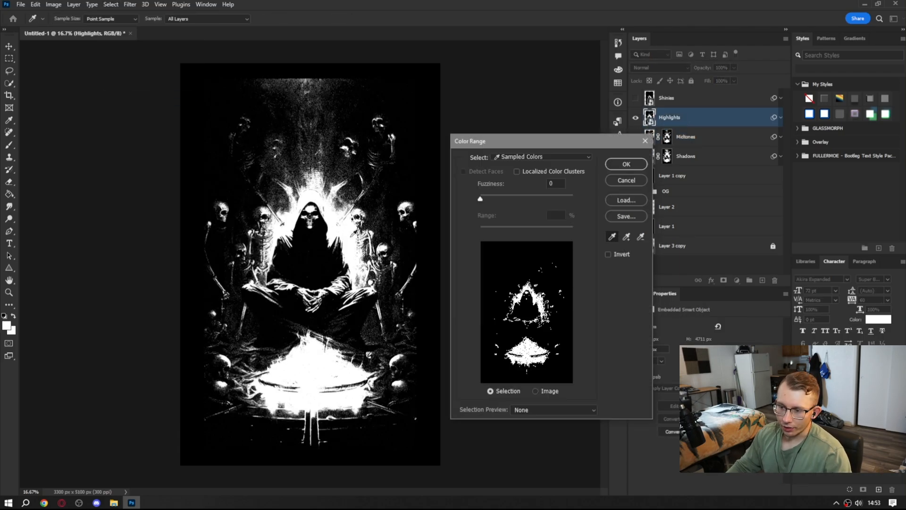
left_click(626, 164)
left_click(723, 280)
Mask the Shinies layer with a Color Range selection of its white areas and show all four tonal layers together
left_click(635, 98)
left_click(675, 99)
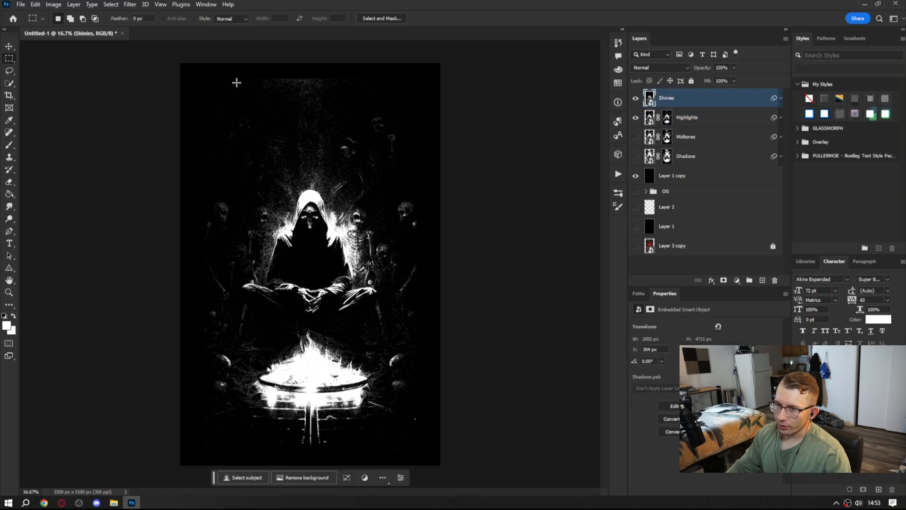
left_click(111, 4)
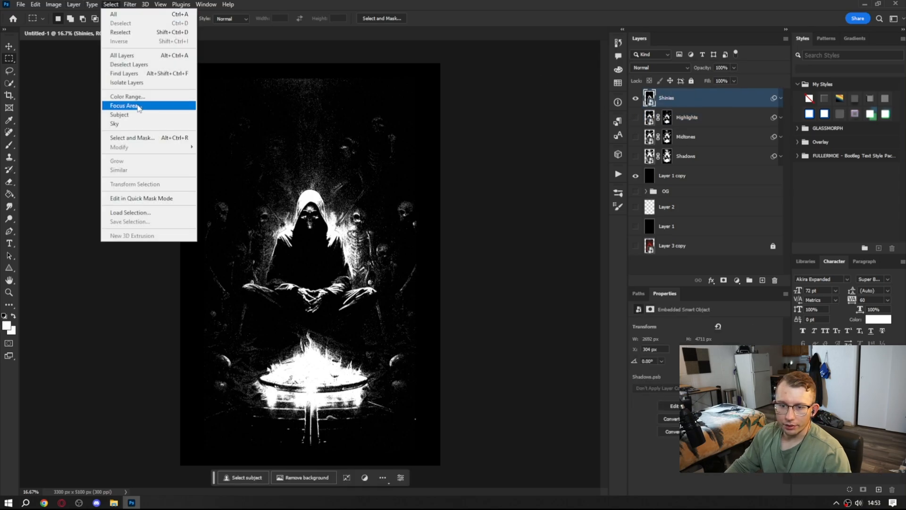
left_click(137, 104)
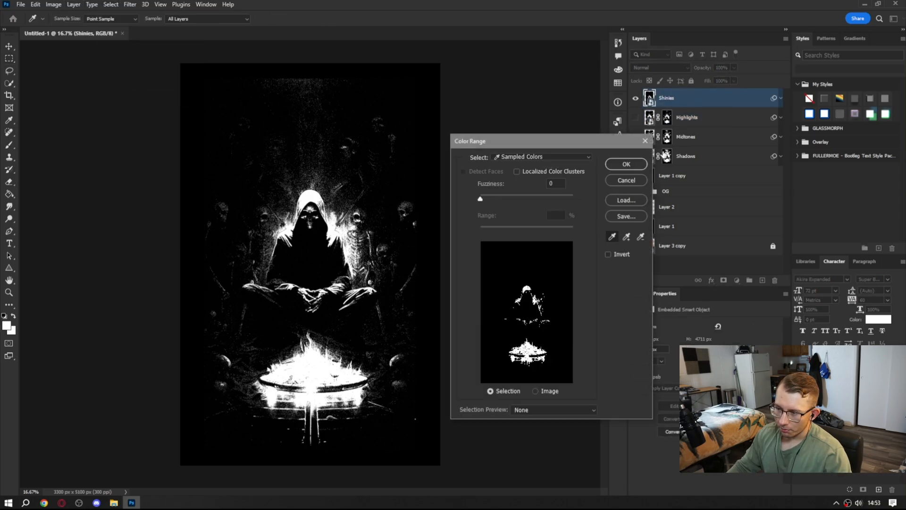
left_click(625, 165)
scroll(349, 265, "up", 12)
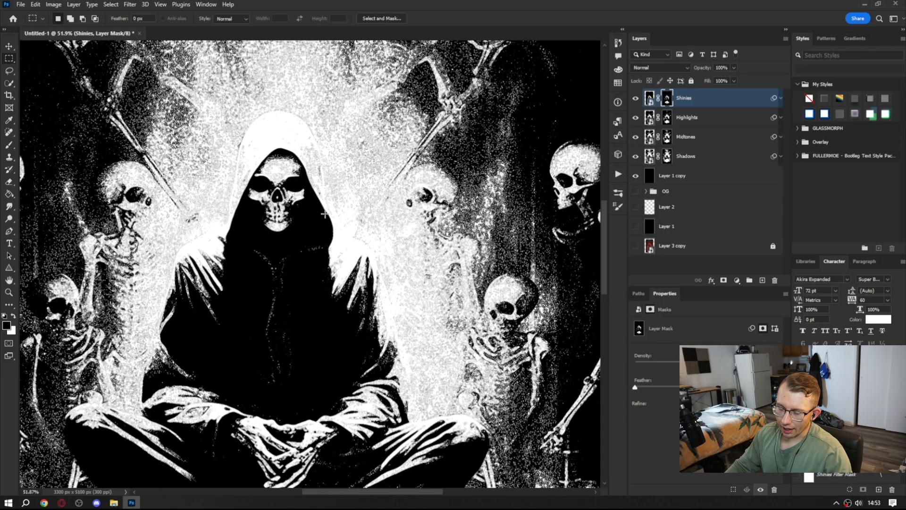
scroll(370, 194, "down", 4)
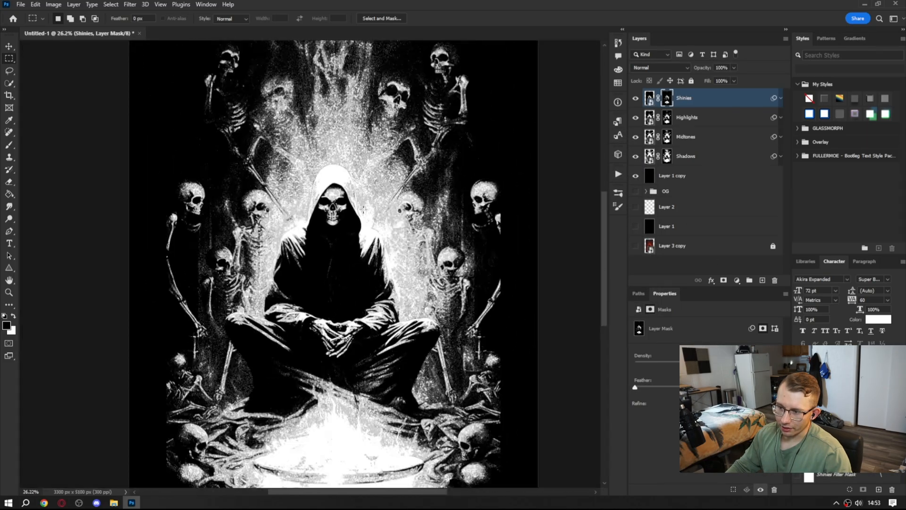
scroll(345, 422, "down", 2)
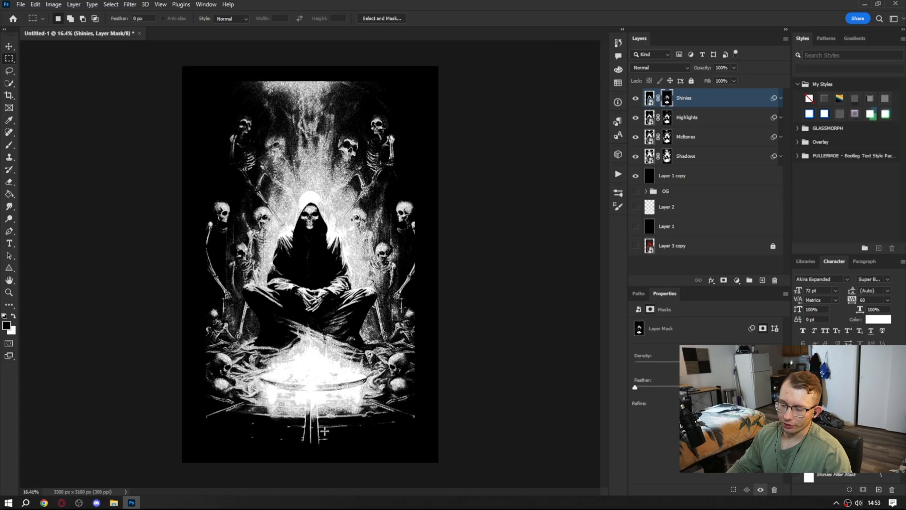
left_click(684, 178)
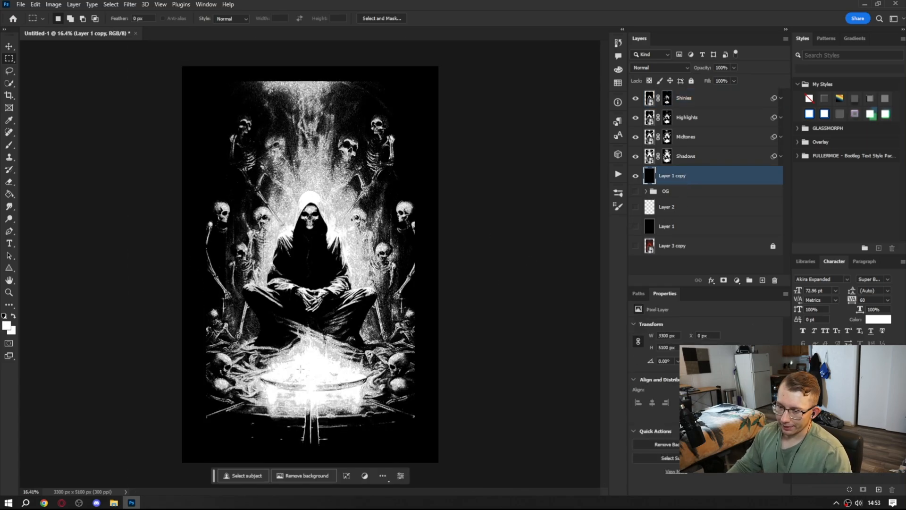
scroll(306, 387, "up", 8)
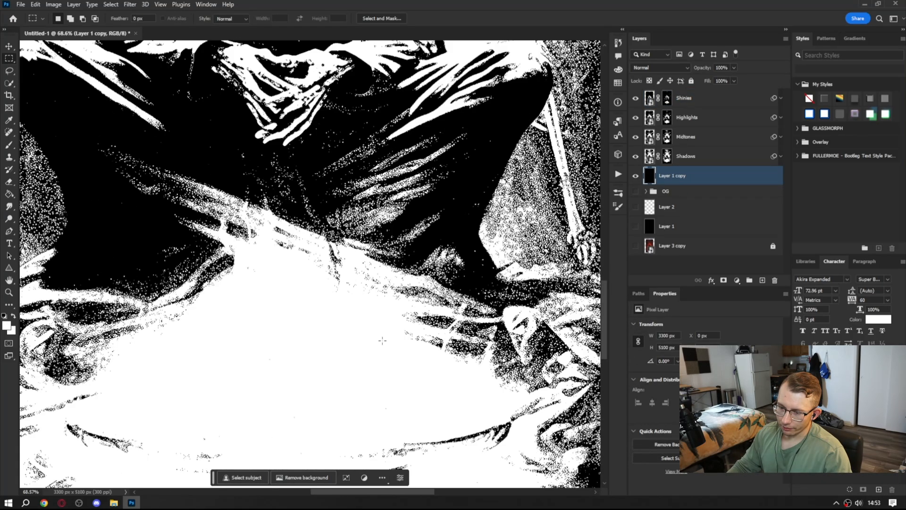
scroll(379, 342, "down", 8)
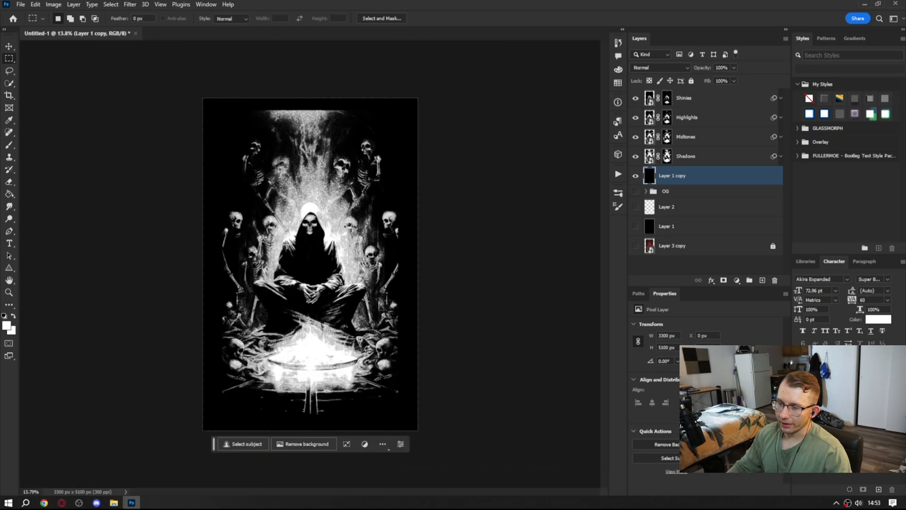
Add a black (#000000) Color Overlay at 100% opacity to the Shadows layer
left_click(708, 160)
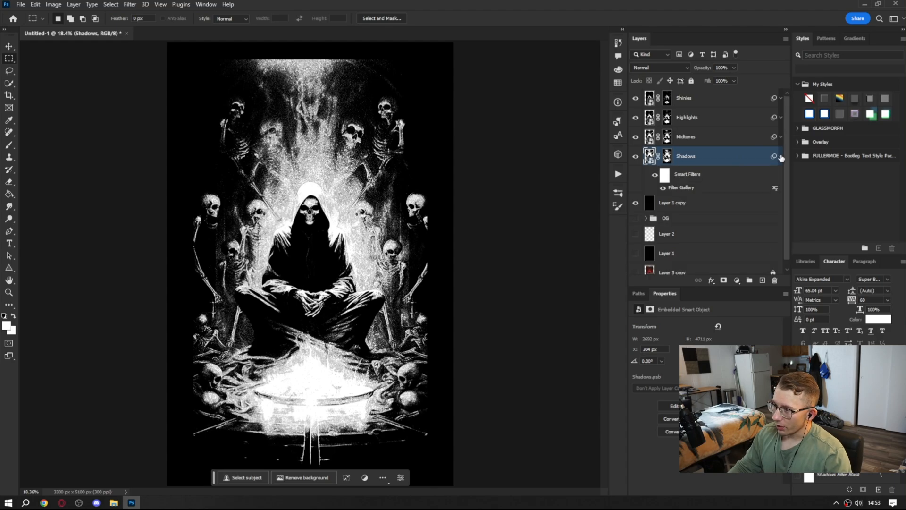
double_click(731, 152)
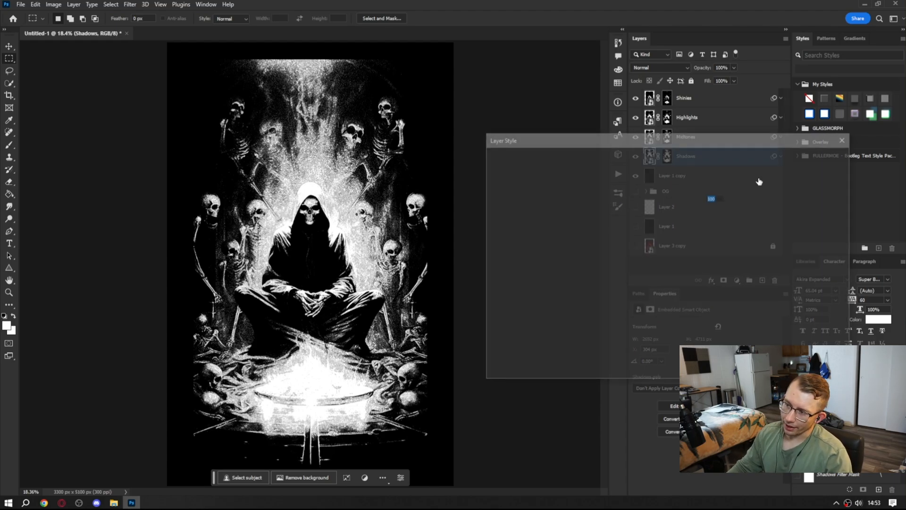
left_click(495, 233)
left_click(506, 232)
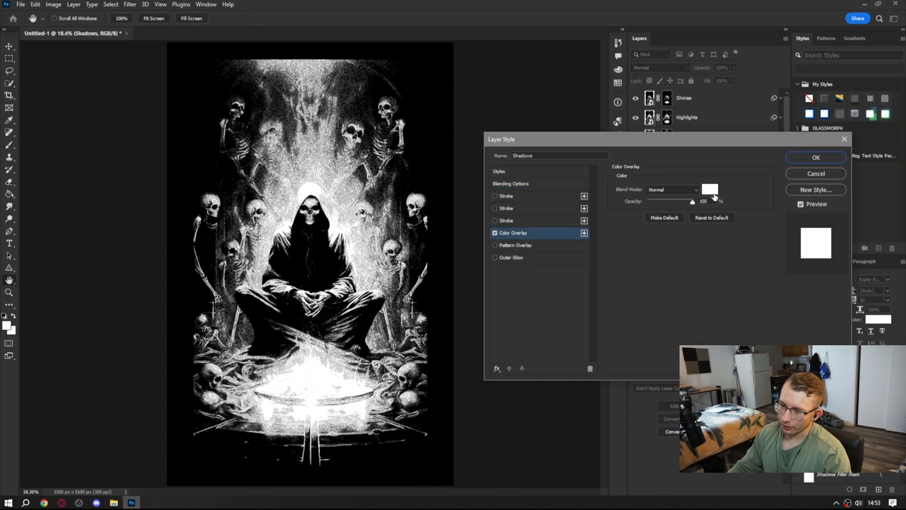
left_click(710, 190)
left_click_drag(540, 144, 480, 285)
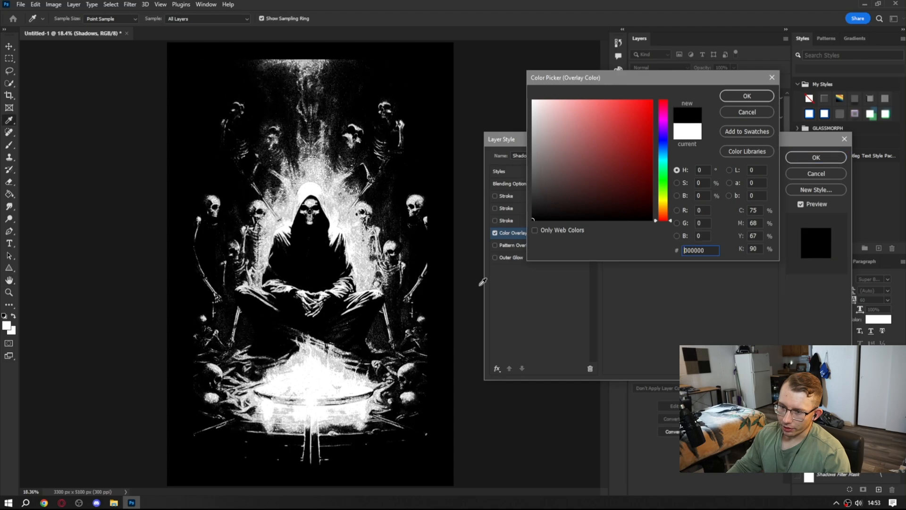
left_click(739, 96)
key("Return")
Add a black Color Overlay to the Midtones layer
left_click(739, 141)
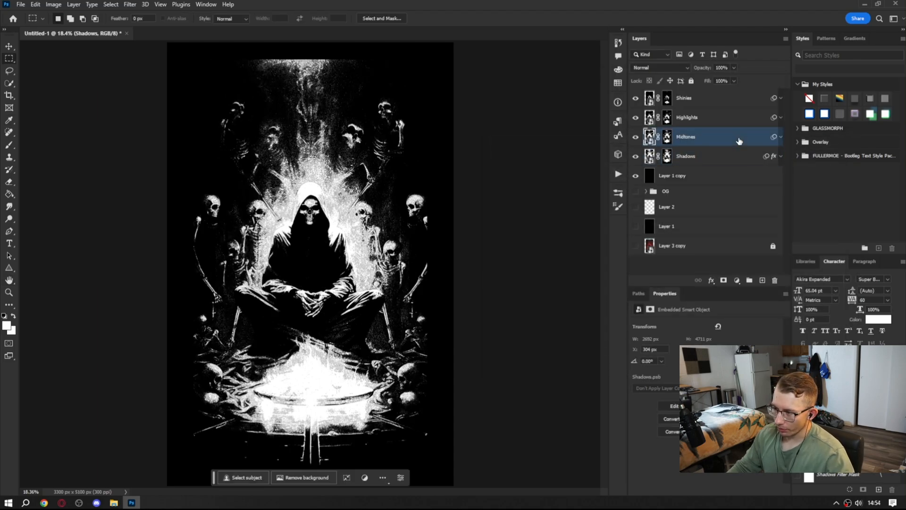
double_click(739, 140)
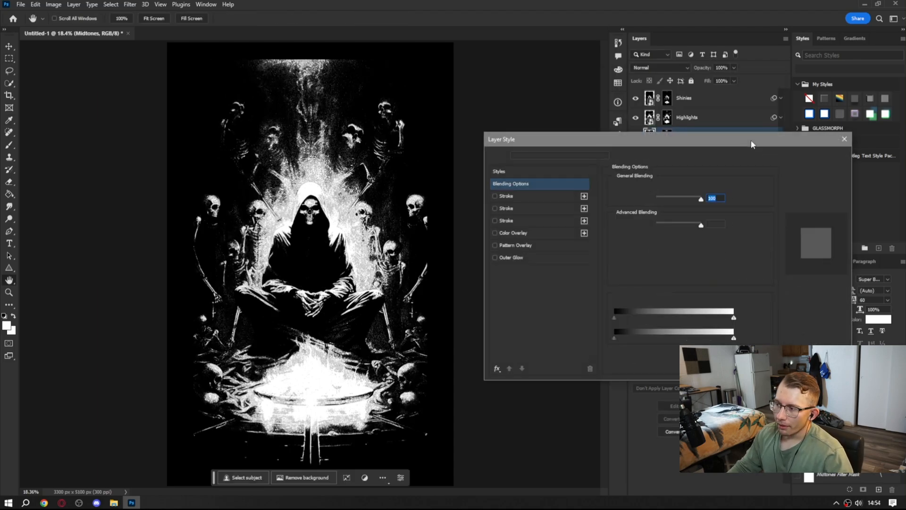
left_click(495, 233)
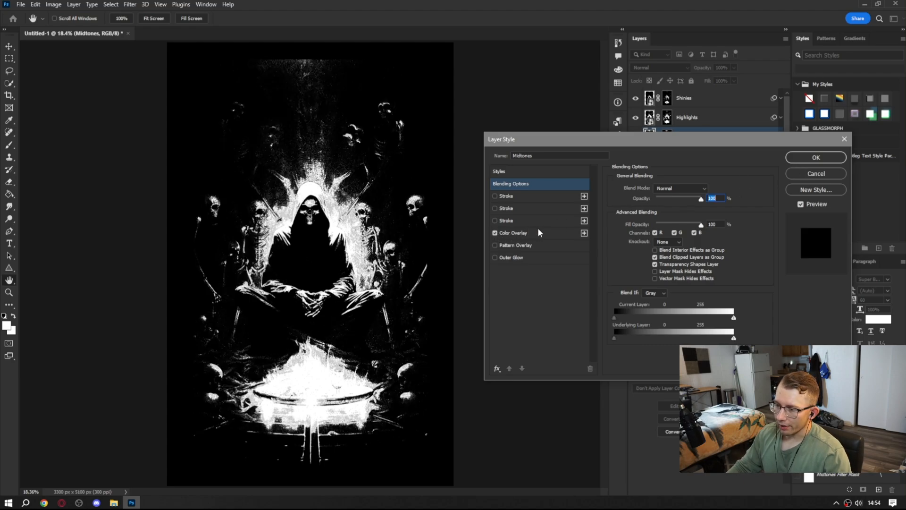
left_click(797, 157)
Copy the Midtones layer style and paste it onto the Highlights and Shinies layers
right_click(734, 133)
left_click(767, 361)
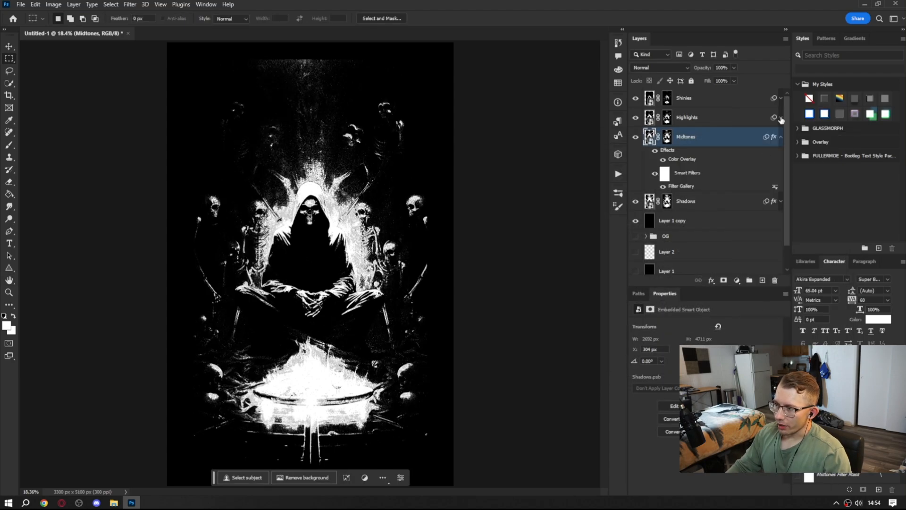
left_click(781, 137)
right_click(732, 124)
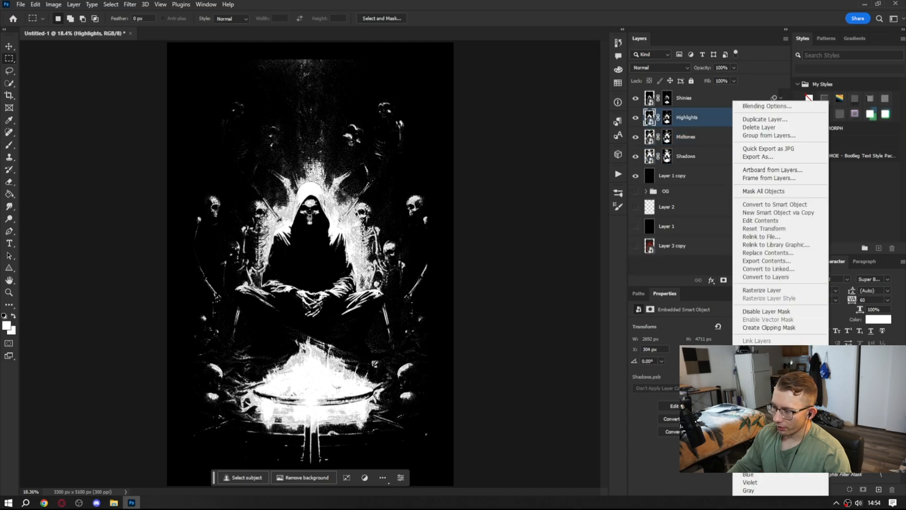
left_click(769, 370)
left_click(781, 117)
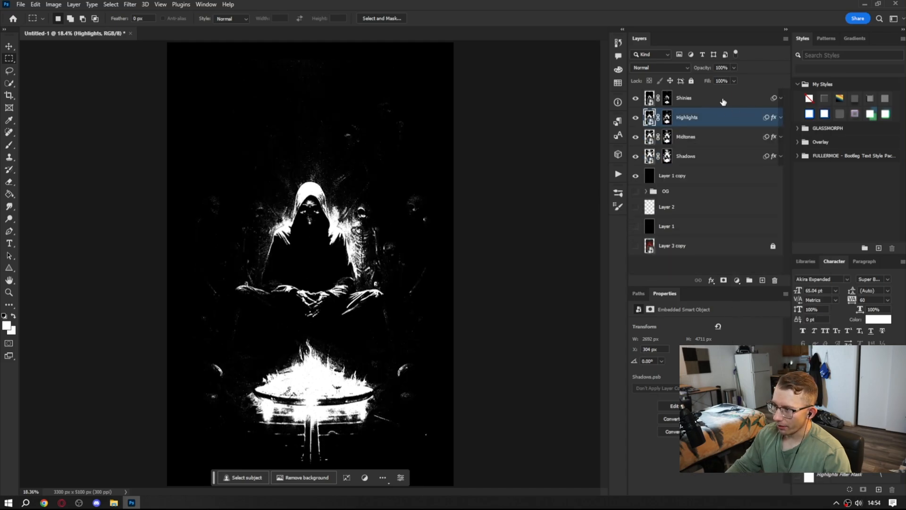
right_click(723, 98)
left_click(767, 342)
Open the palette.png image as a separate document
left_click(21, 5)
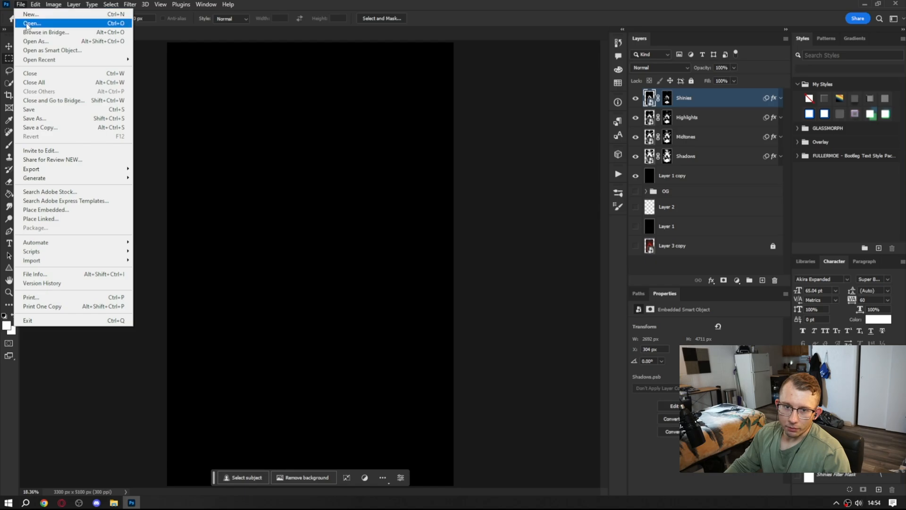
left_click(33, 23)
left_click(315, 118)
double_click(316, 118)
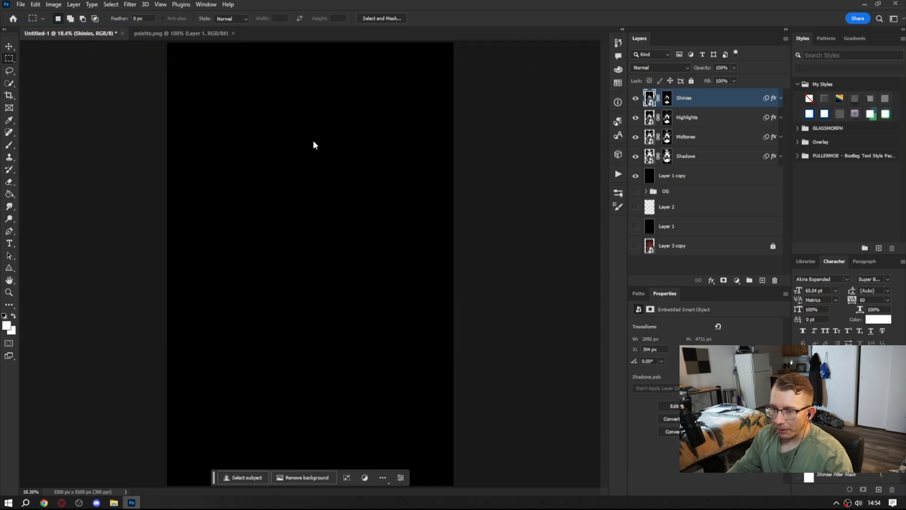
Place the palette image as the topmost layer at the artwork's lower-right corner and close palette.png
left_click_drag(660, 100, 45, 37)
left_click_drag(380, 413, 382, 426)
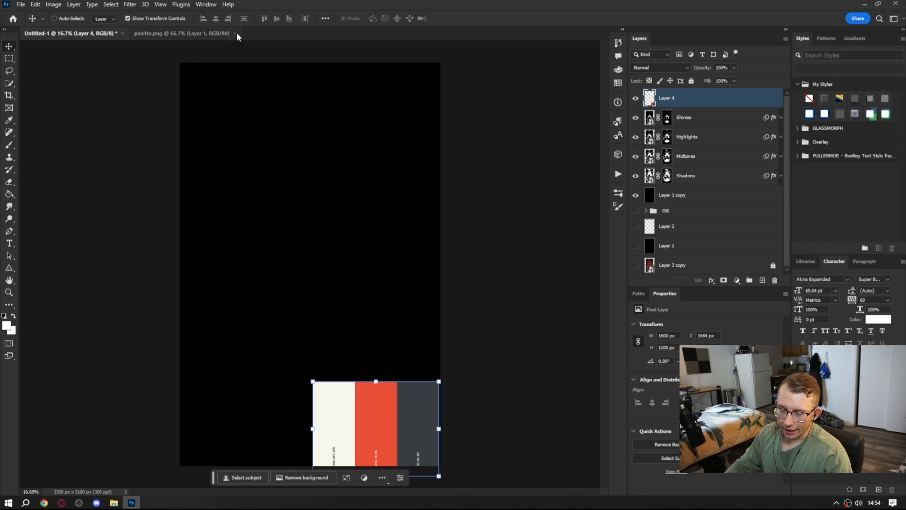
mouse_move(671, 101)
left_mouse_down()
mouse_move(708, 194)
mouse_move(690, 170)
mouse_move(674, 98)
left_mouse_up()
Change the Midtones layer's Color Overlay to the palette's red, #e94f37
scroll(293, 339, "up", 1)
left_click(677, 175)
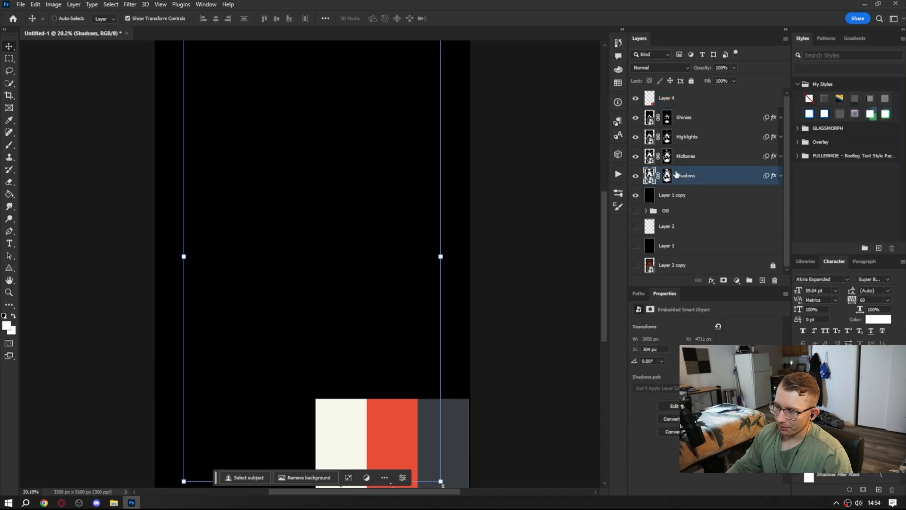
left_click(722, 156)
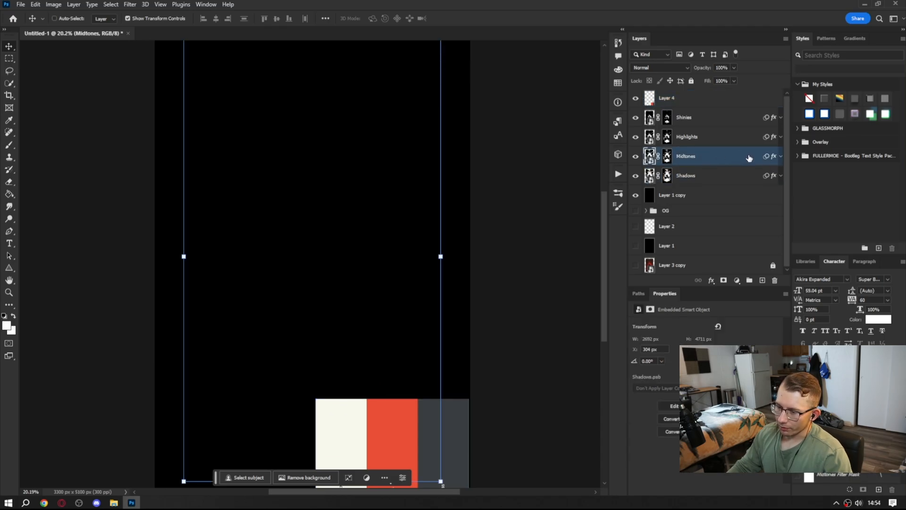
double_click(749, 158)
left_click(519, 236)
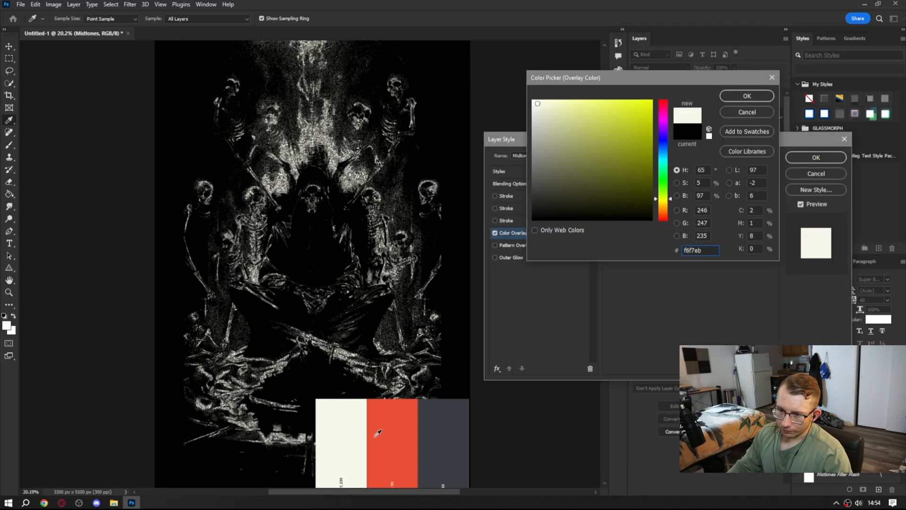
left_click(387, 437)
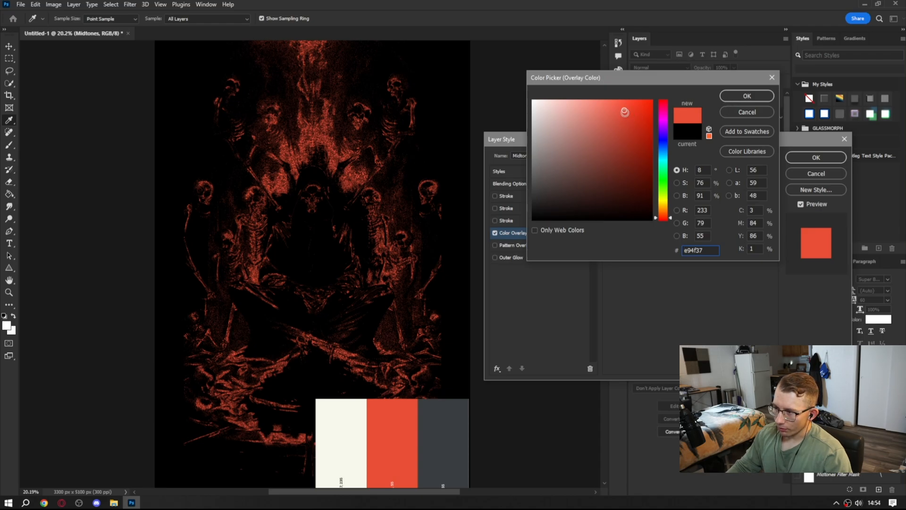
left_click(624, 99)
left_click(740, 93)
key("Return")
Change the Highlights layer's Color Overlay to the off-white sampled from the palette
left_click(737, 138)
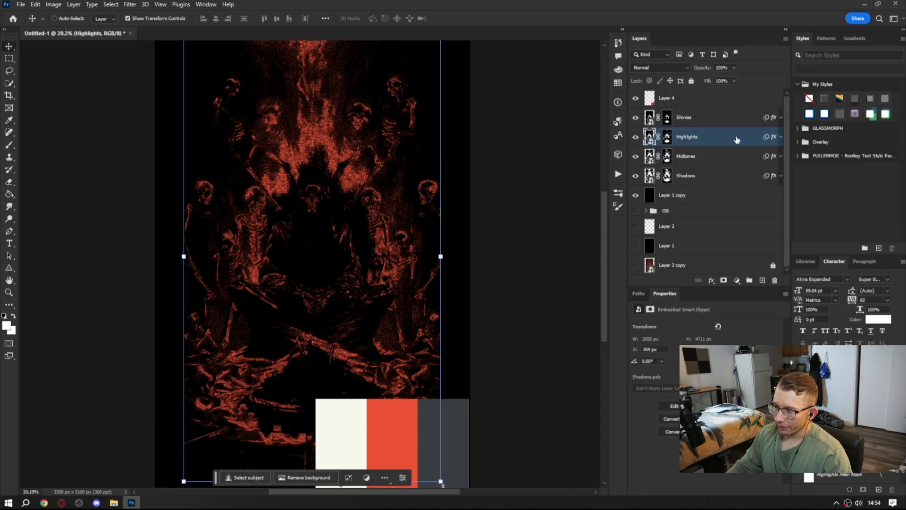
left_click(535, 231)
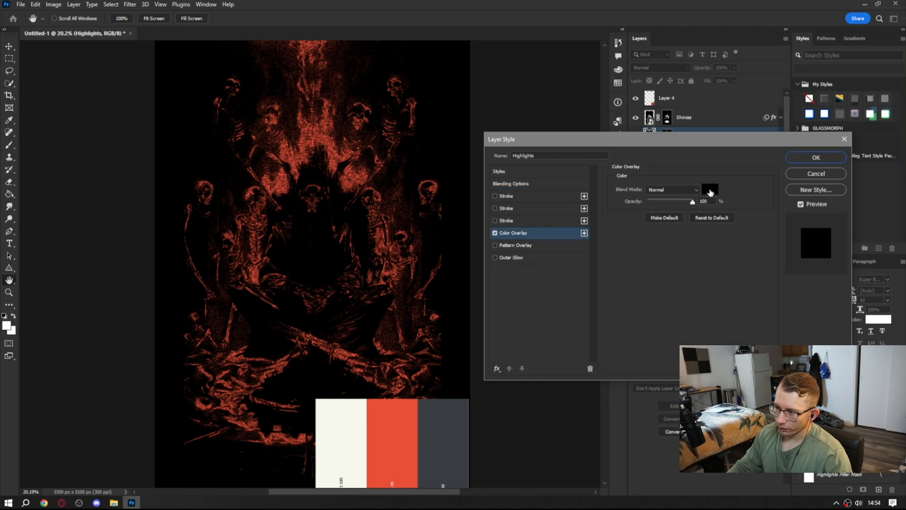
left_click(710, 191)
left_click(357, 410)
key("Return")
left_click(807, 157)
Change the Shinies layer's Color Overlay to white and check the coloured artwork up close
left_click(730, 118)
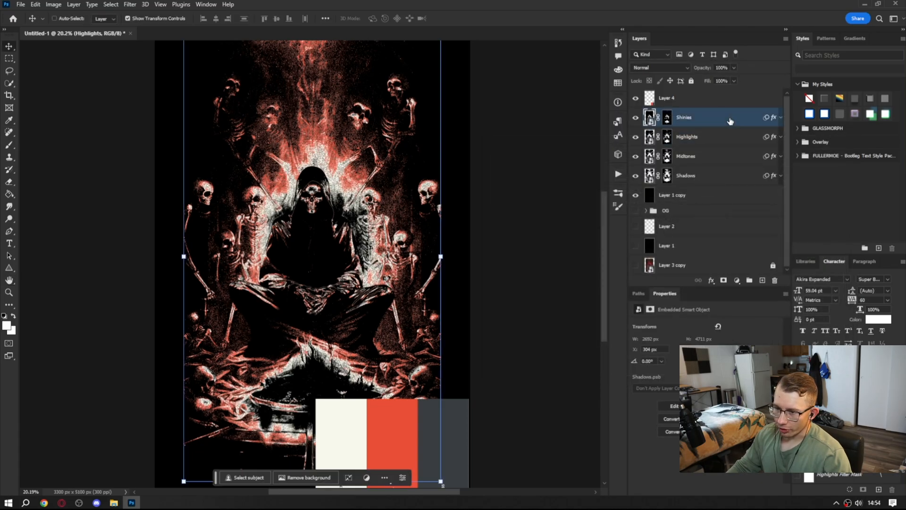
double_click(731, 122)
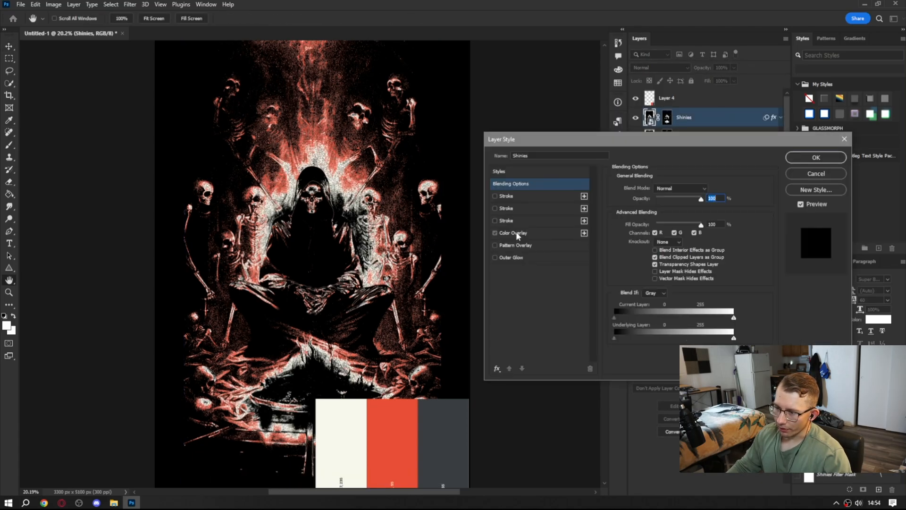
left_click(517, 234)
left_click(715, 192)
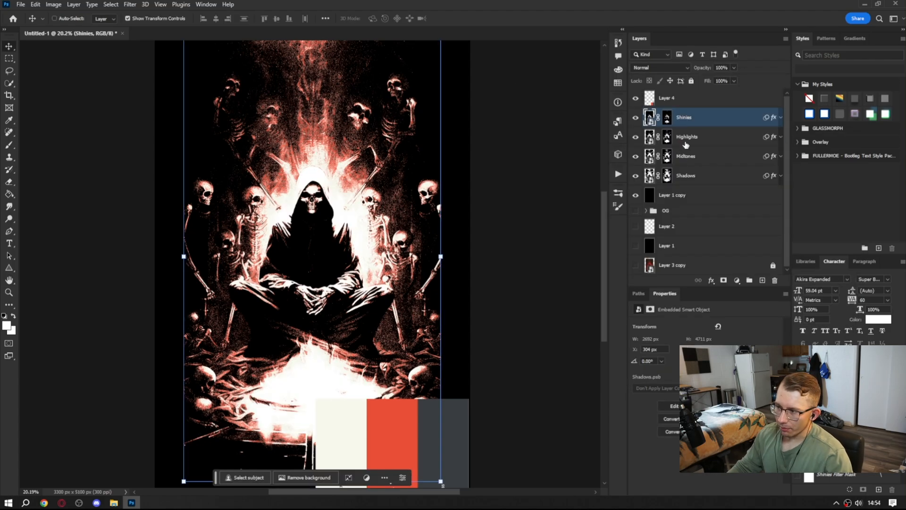
scroll(315, 133, "up", 3)
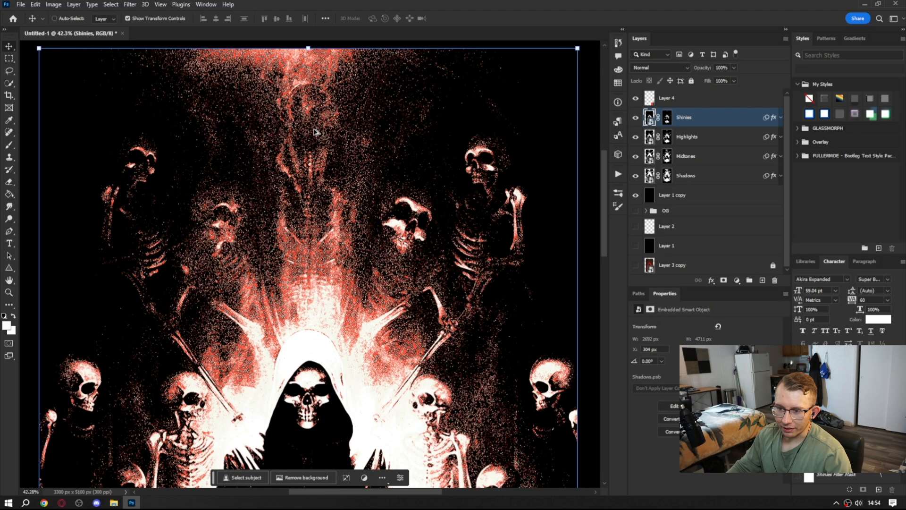
scroll(315, 133, "down", 3)
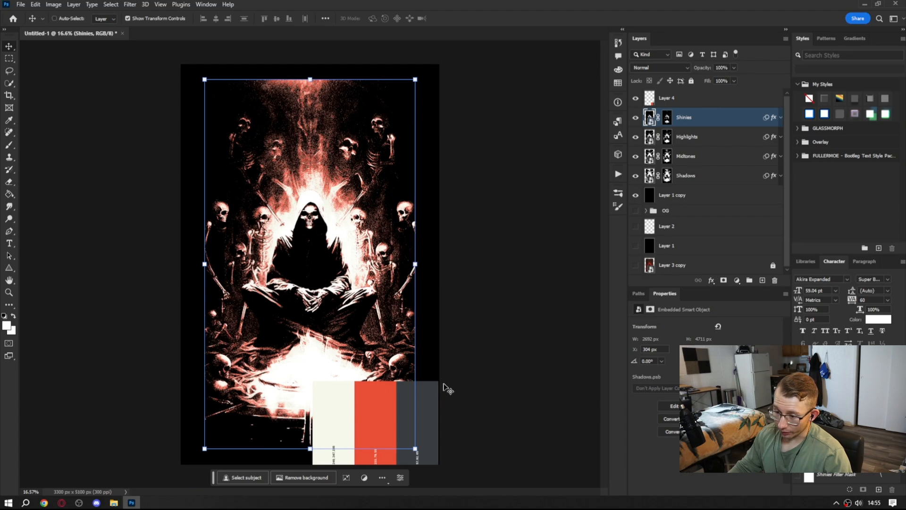
Hide the palette image on Layer 4 and inspect the coloured artwork up close
left_click(635, 97)
scroll(289, 381, "up", 6)
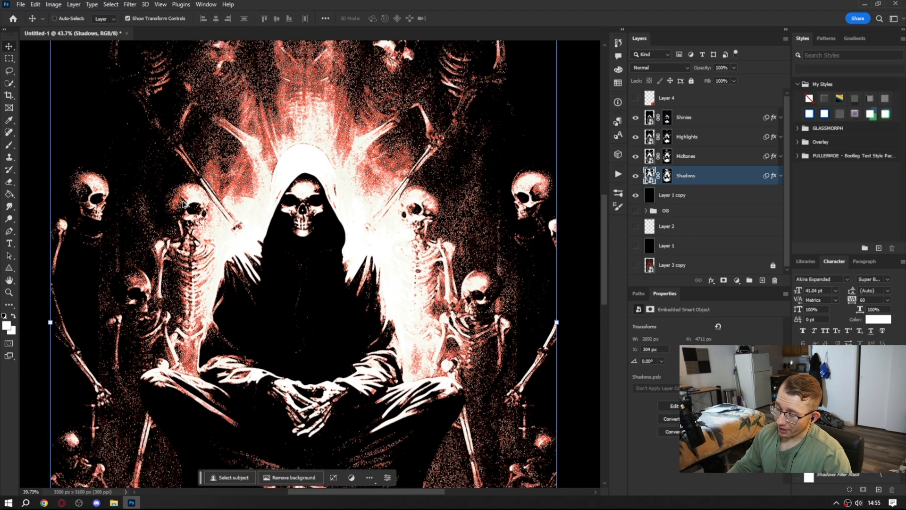
scroll(183, 204, "down", 3)
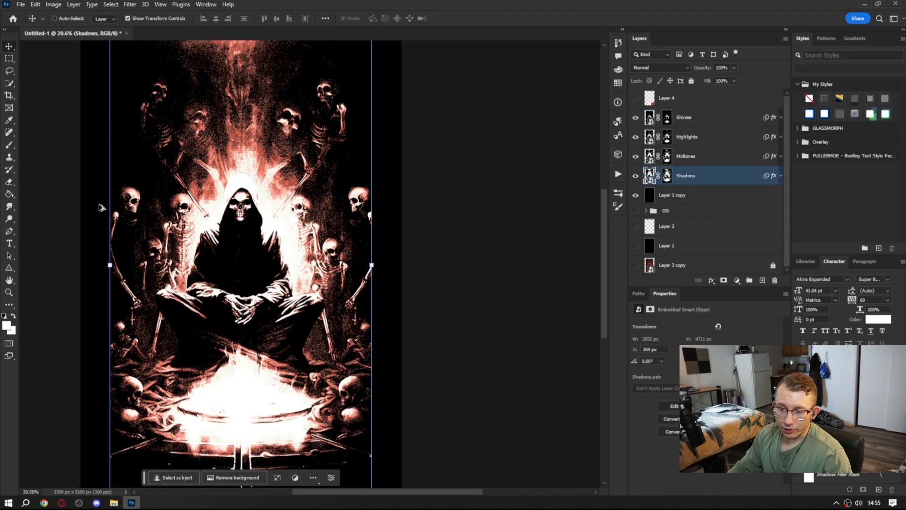
scroll(459, 183, "up", 2)
scroll(459, 183, "up", 2)
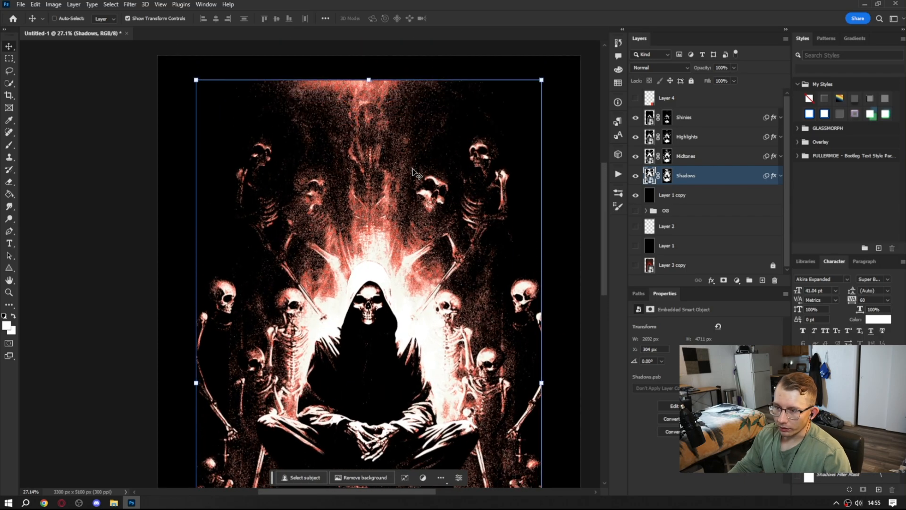
Change the Highlights layer's Color Overlay to a warmer, pale yellow cream
left_click(700, 155)
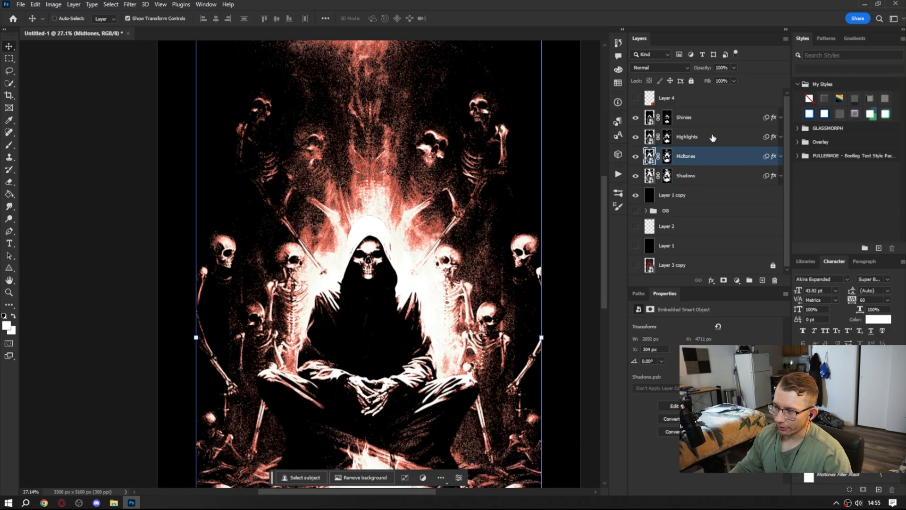
left_click(714, 138)
scroll(486, 290, "down", 2)
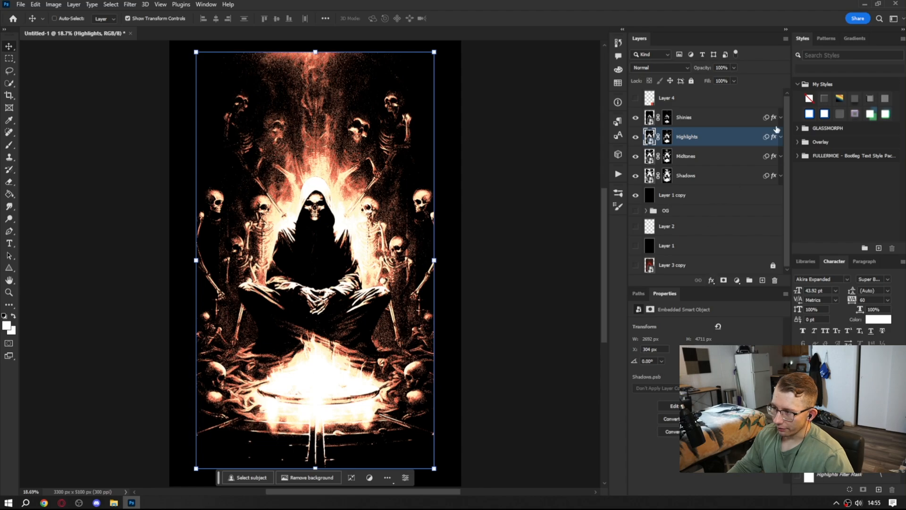
Hide the black Layer 1 copy backdrop and examine the dithered tonal pixels against transparency, up close and as a whole
left_click(675, 195)
left_click(635, 195)
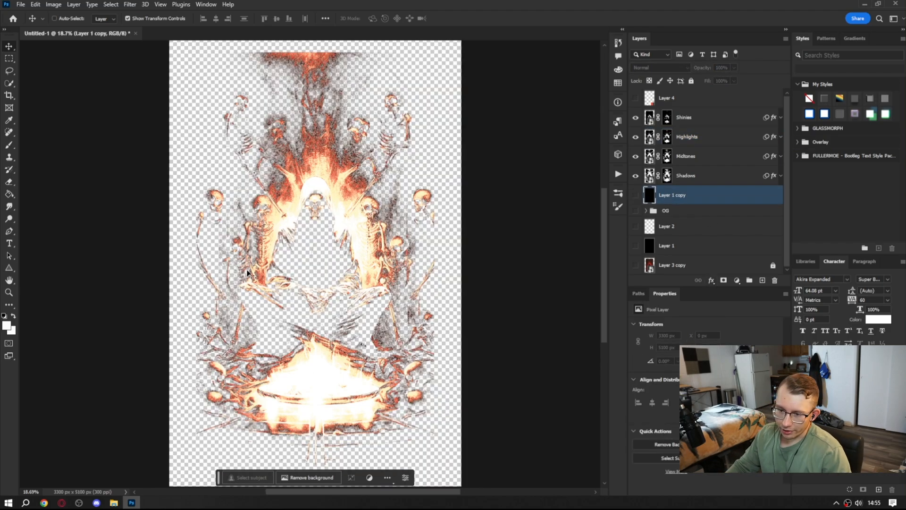
scroll(236, 293, "down", 1)
scroll(236, 293, "up", 1)
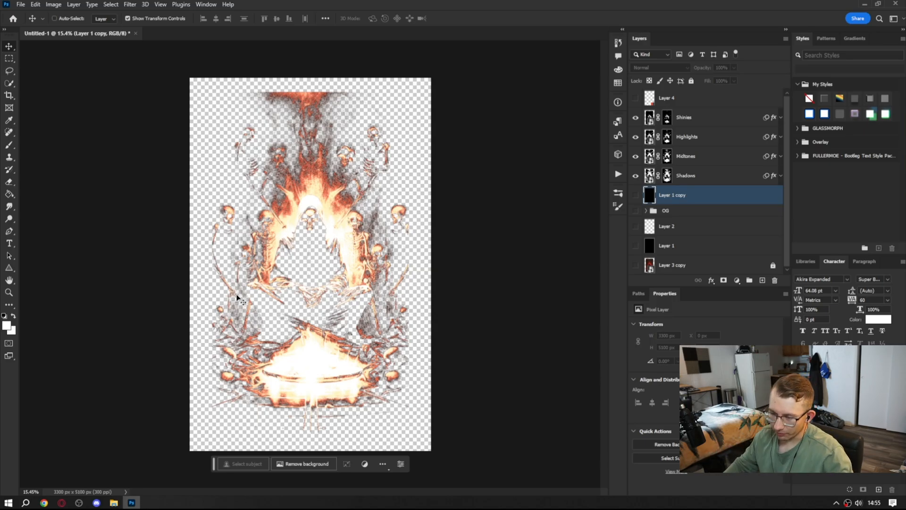
scroll(237, 299, "up", 15)
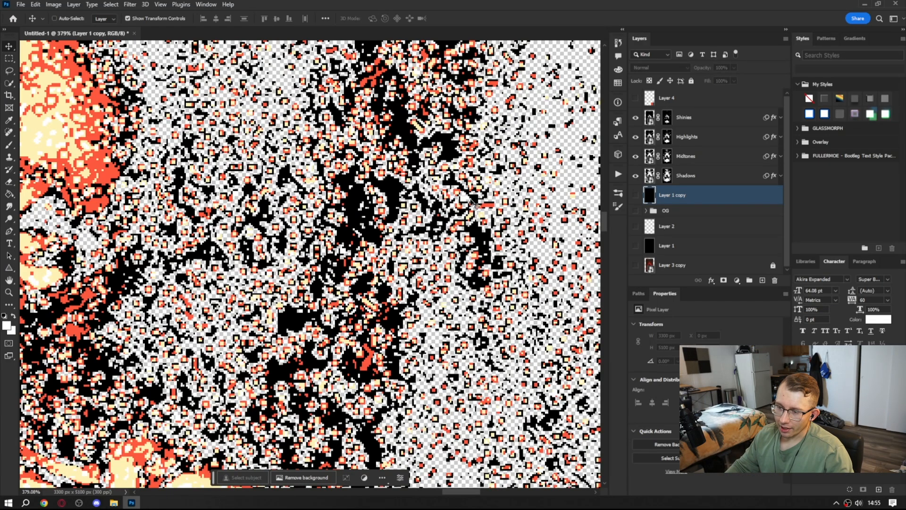
scroll(452, 184, "up", 5)
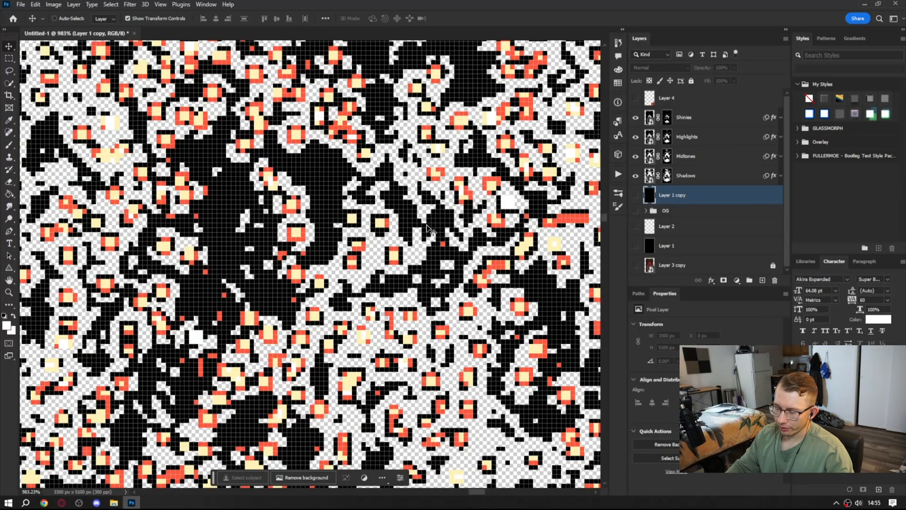
scroll(429, 229, "down", 5)
scroll(263, 226, "down", 12)
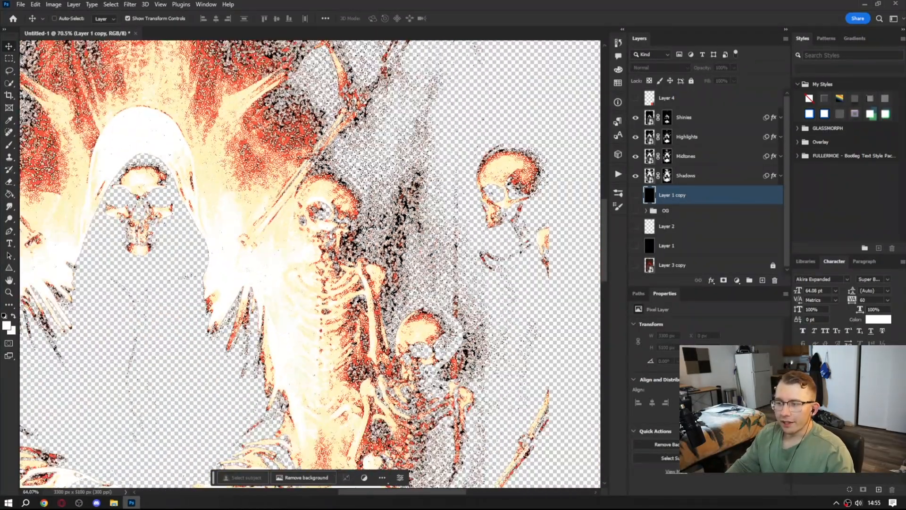
scroll(242, 246, "up", 1)
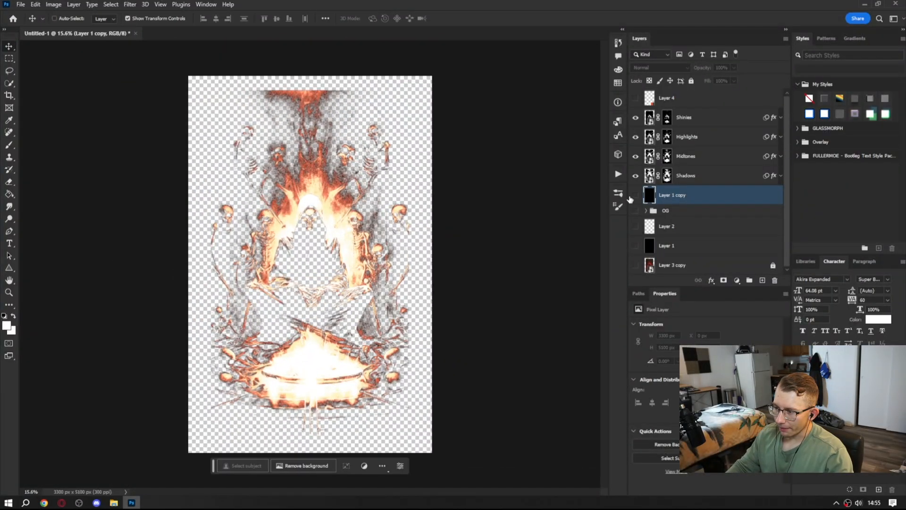
Show the black Layer 1 copy again and group it with the Shadows, Midtones, Highlights and Shinies layers as Design
left_click(636, 195)
left_click(704, 118, "shift")
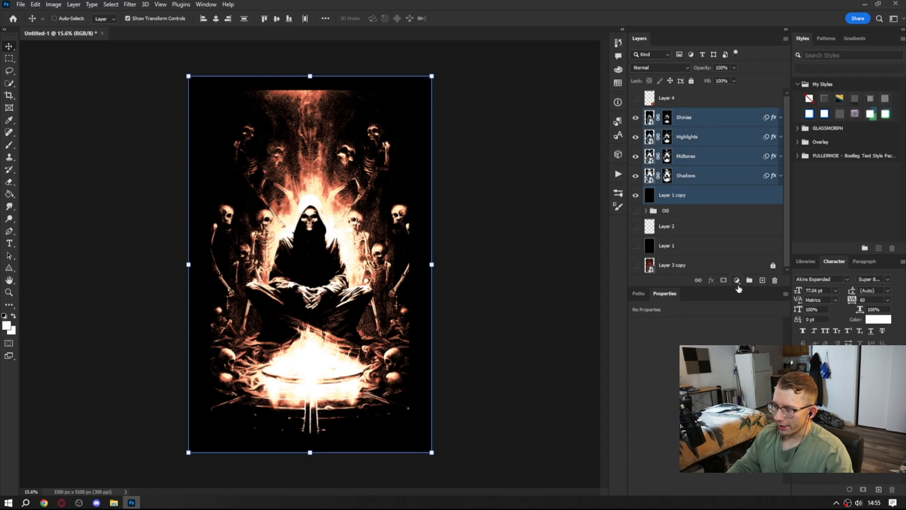
left_click(750, 280)
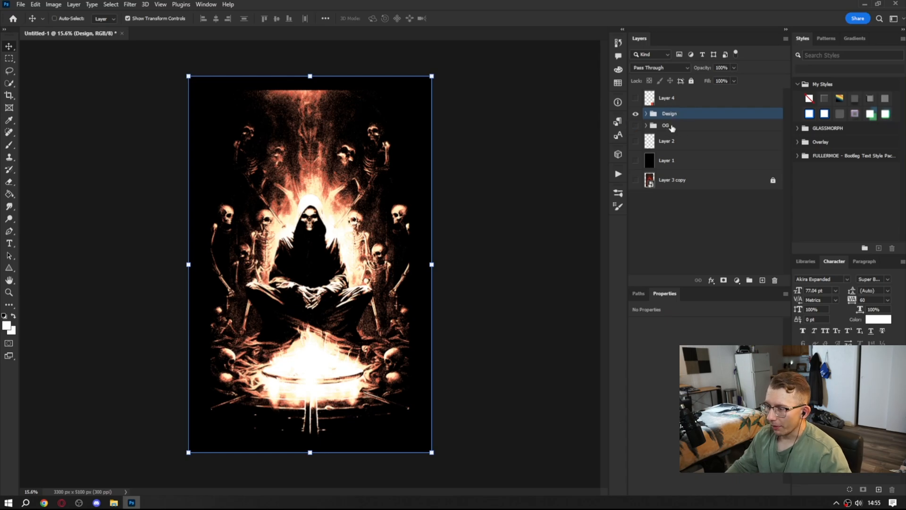
Show the OG group and toggle the Design group's visibility to compare the coloured version with the original
left_click(636, 125, "alt")
left_click(636, 126, "alt")
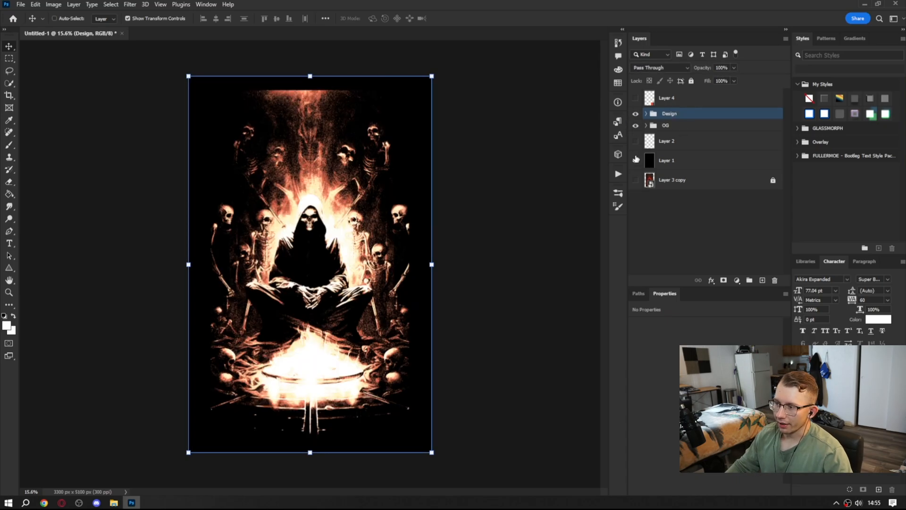
left_click(634, 115)
left_click(634, 115)
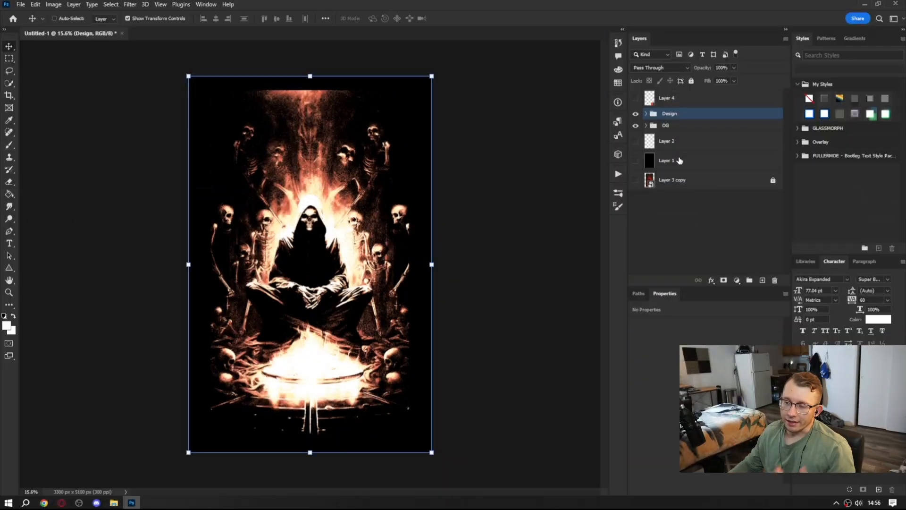
Move the black Layer 1 copy out of the Design group so it sits directly beneath it
left_click(645, 114)
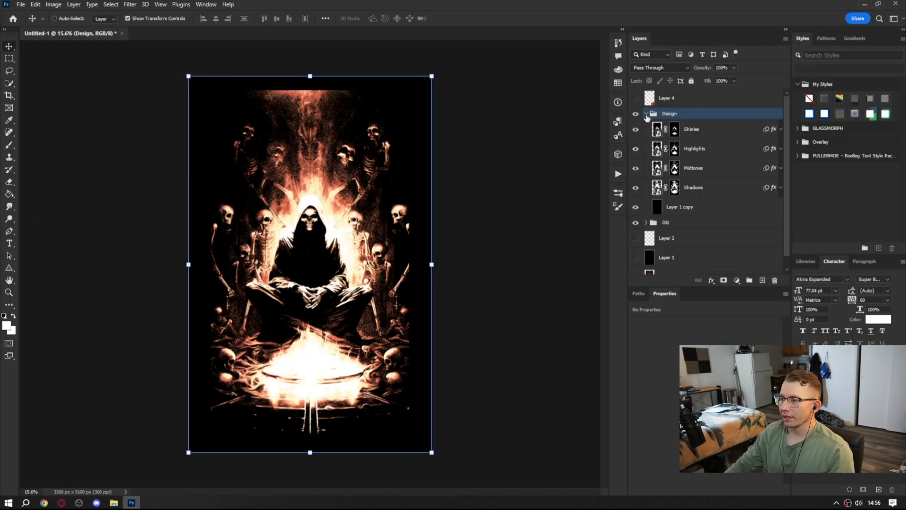
left_click(645, 114)
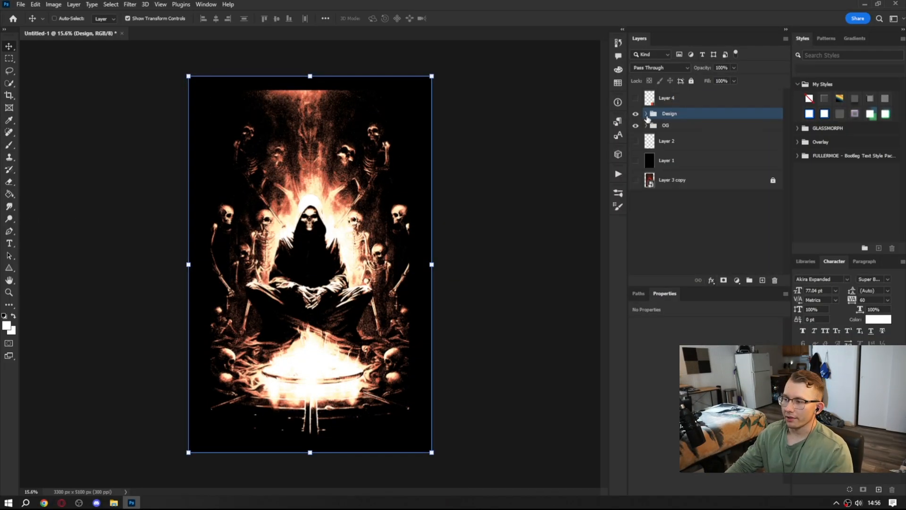
left_click(646, 115)
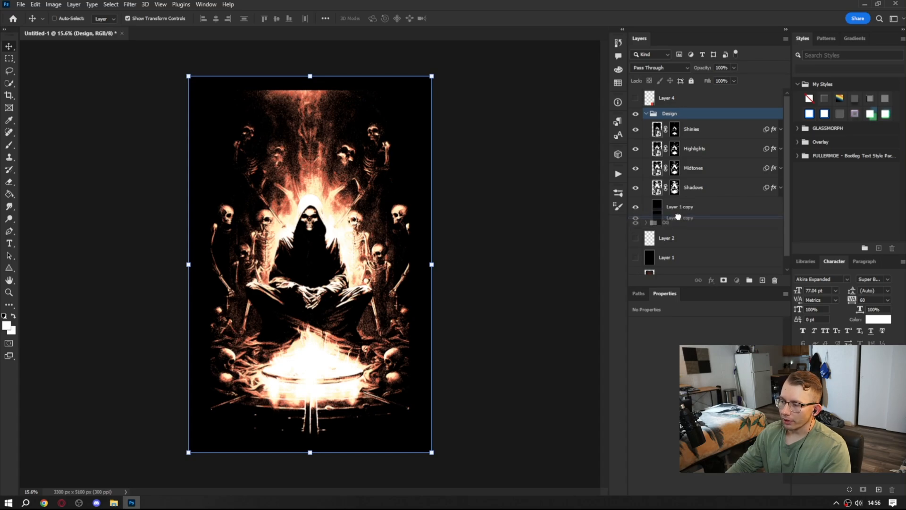
left_click_drag(678, 216, 676, 129)
left_click(645, 114)
left_click(646, 114)
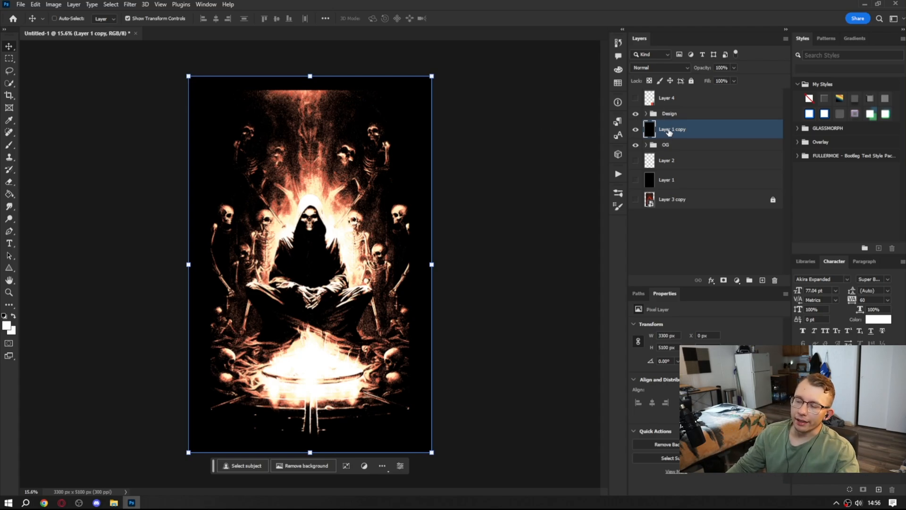
Add a white layer mask to the Design group
left_click(664, 116)
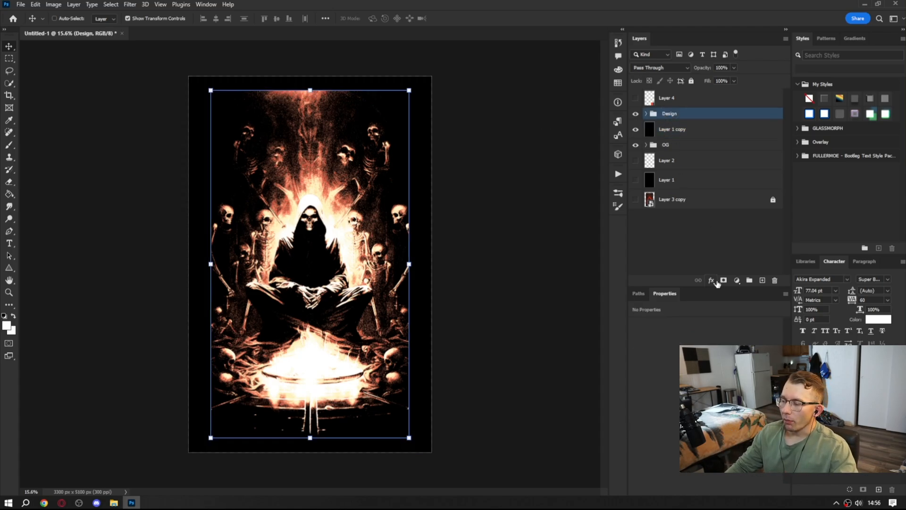
left_click(723, 280)
scroll(340, 411, "up", 2)
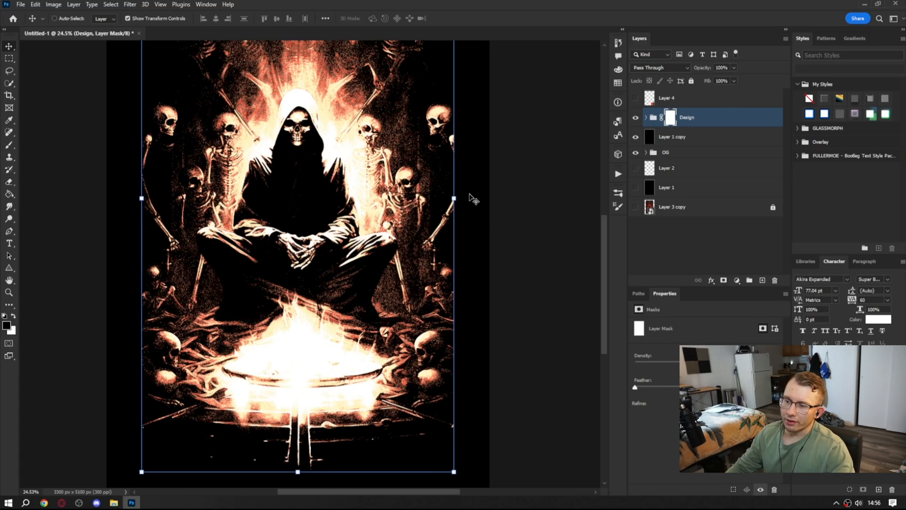
scroll(334, 236, "down", 2)
scroll(197, 243, "up", 1)
Choose the Grunge 1 brush preset at 682 px for painting on the mask
key("b")
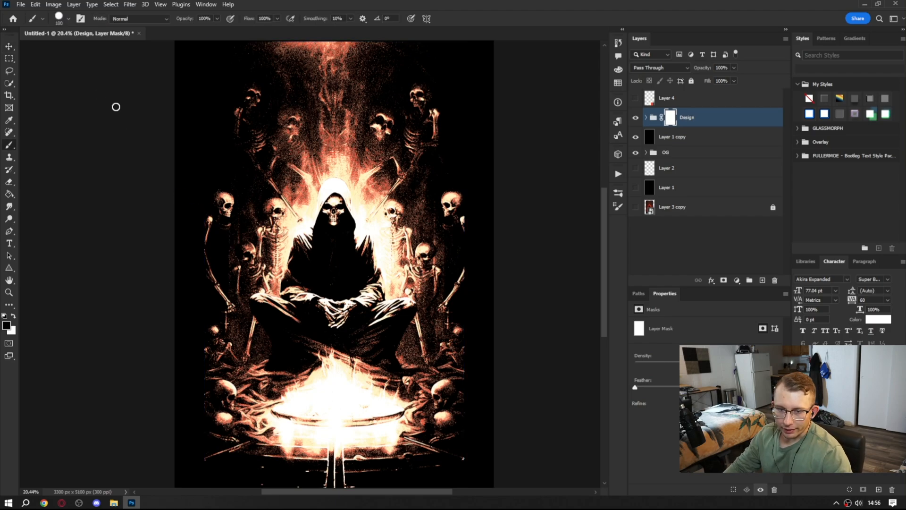
left_click(68, 19)
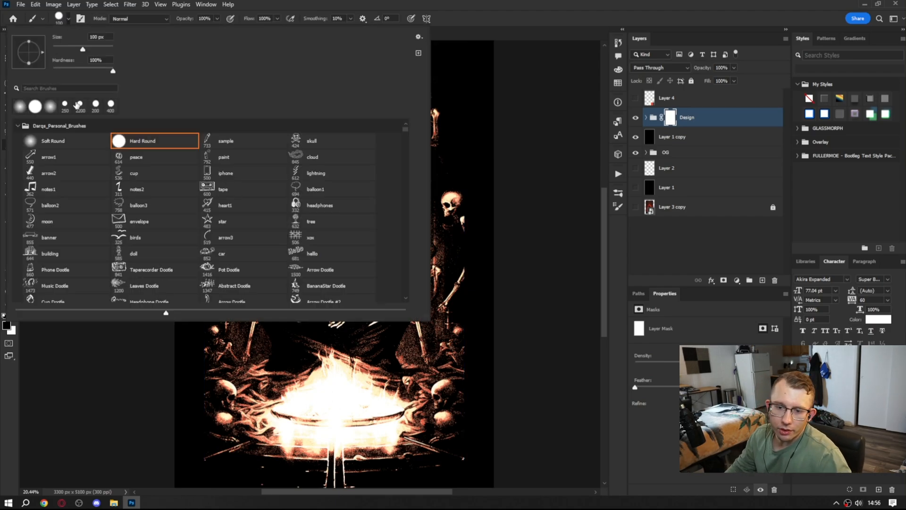
left_click(18, 127)
left_click(50, 196)
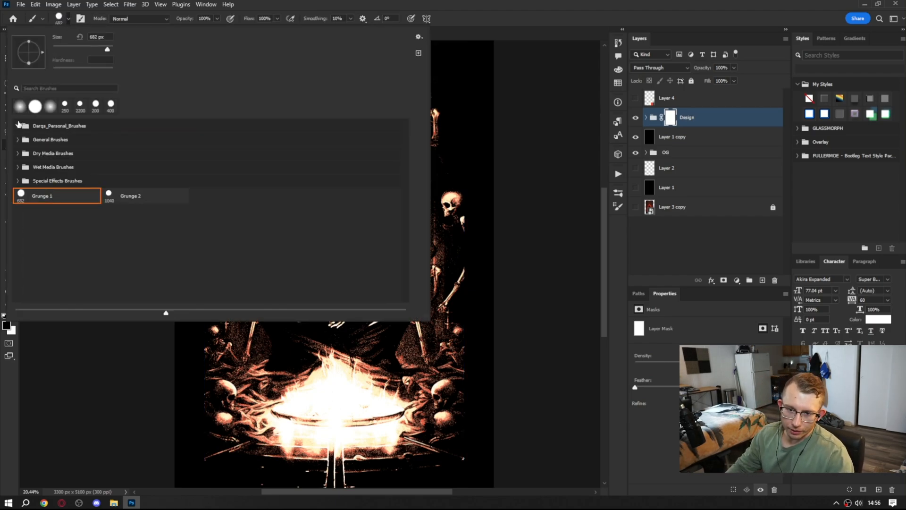
left_click(63, 22)
Try a grunge brush stroke on the Design mask over the artwork's left outer edge and undo it
scroll(186, 243, "up", 3)
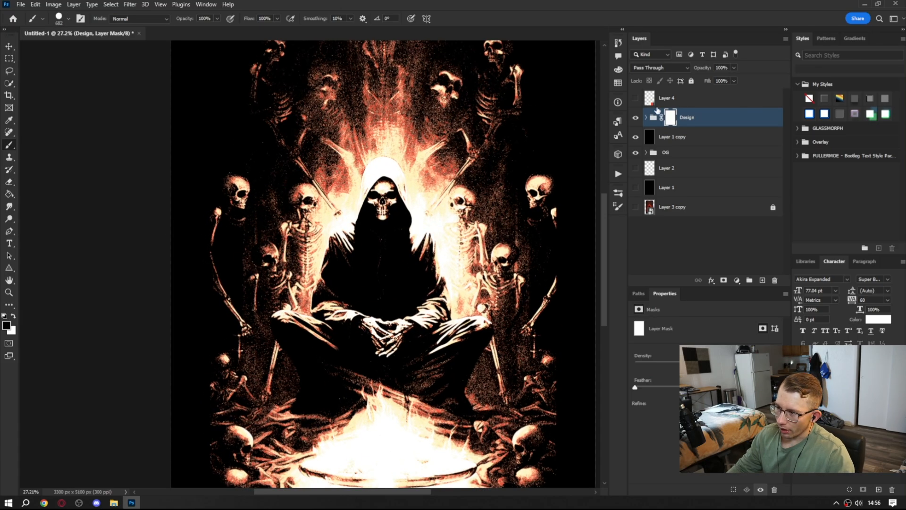
scroll(222, 243, "up", 2)
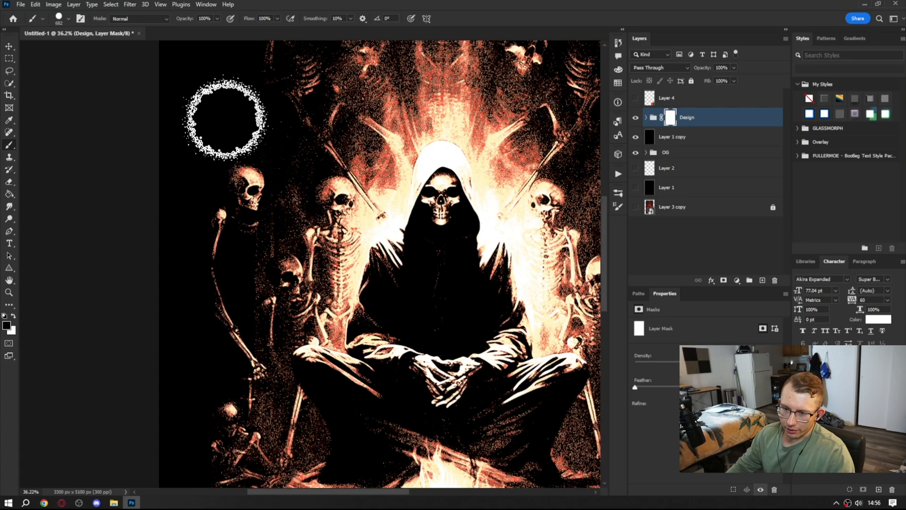
mouse_move(228, 188)
left_mouse_down()
mouse_move(211, 262)
mouse_move(233, 90)
left_mouse_up()
key("ctrl+z")
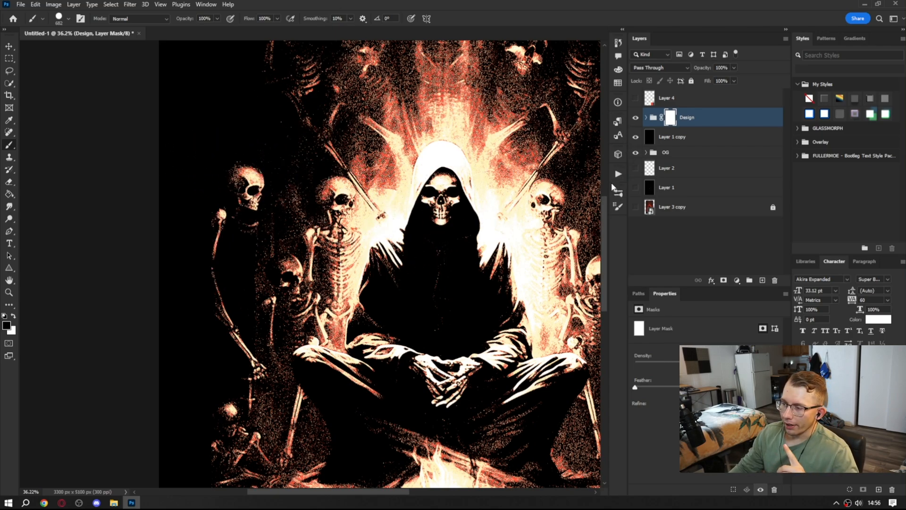
Review the Grunge 1 brush's Shape Dynamics, checking the size and angle jitter settings
left_click(617, 192)
left_click(617, 194)
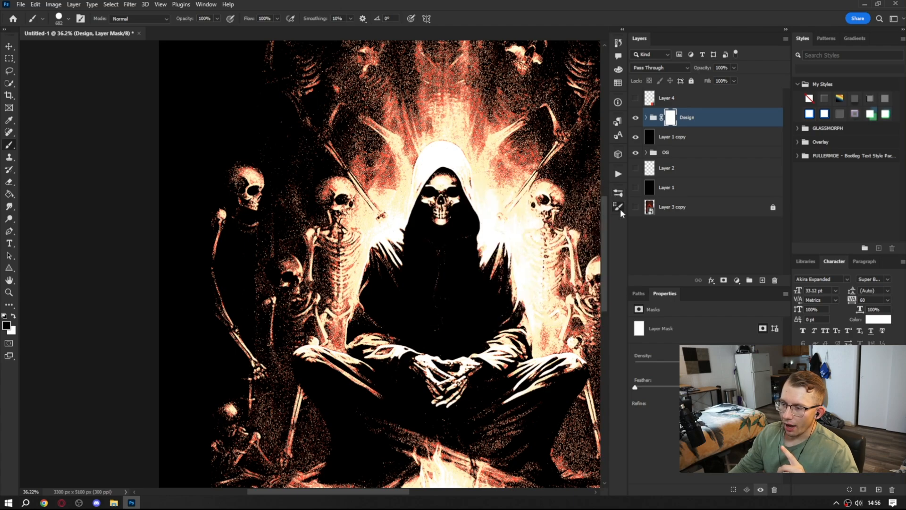
left_click(620, 209)
left_click(411, 230)
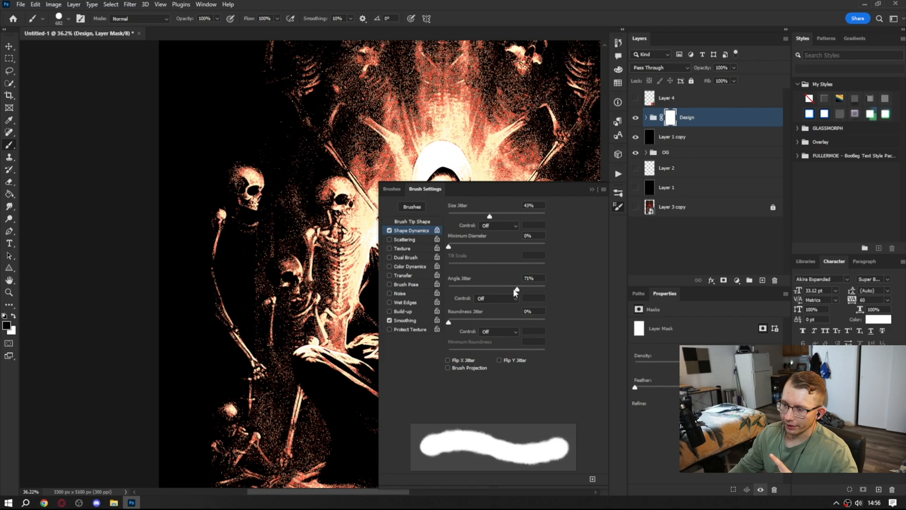
left_click(618, 209)
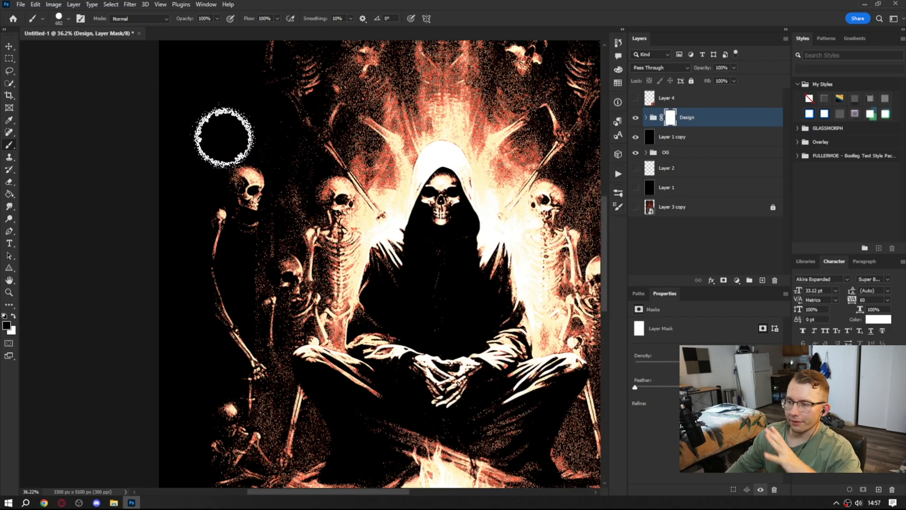
Mask out the artwork's left, right and lower outer edges on the Design mask with the grunge brush, reducing it to 500 px
left_click_drag(241, 131, 225, 288)
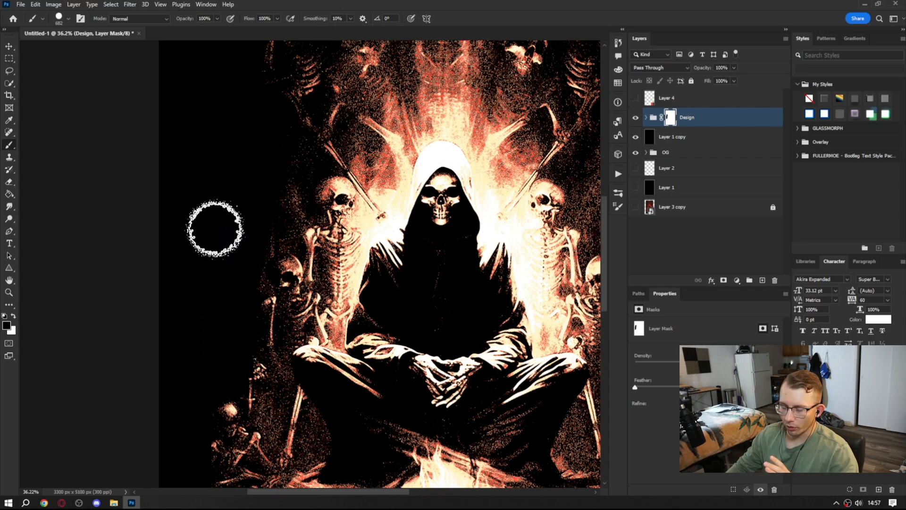
scroll(213, 222, "down", 2)
scroll(213, 218, "down", 4)
scroll(214, 208, "down", 3)
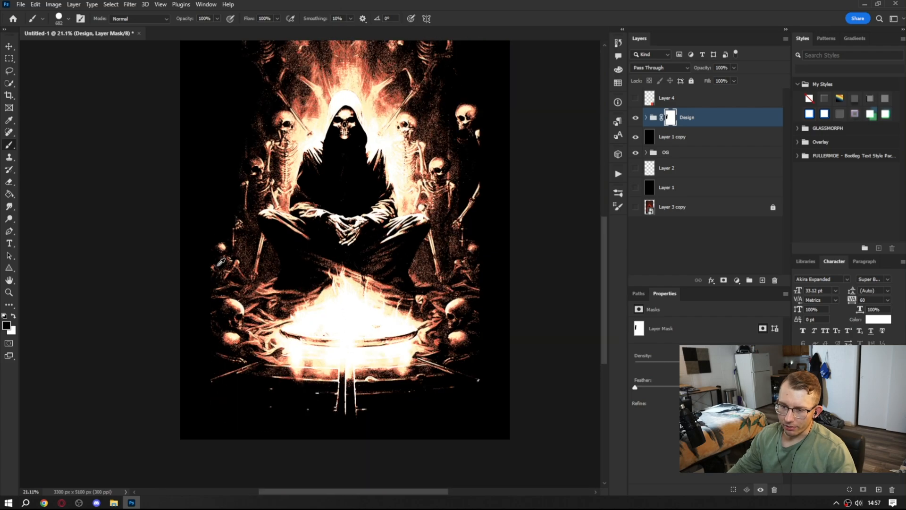
scroll(218, 262, "up", 1)
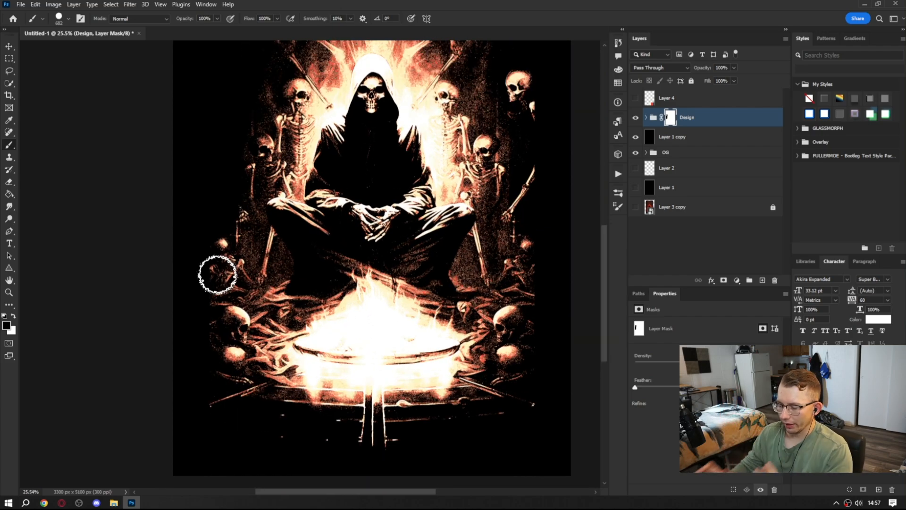
key("bracketleft")
key("bracketleft")
key("bracketleft")
key("bracketleft")
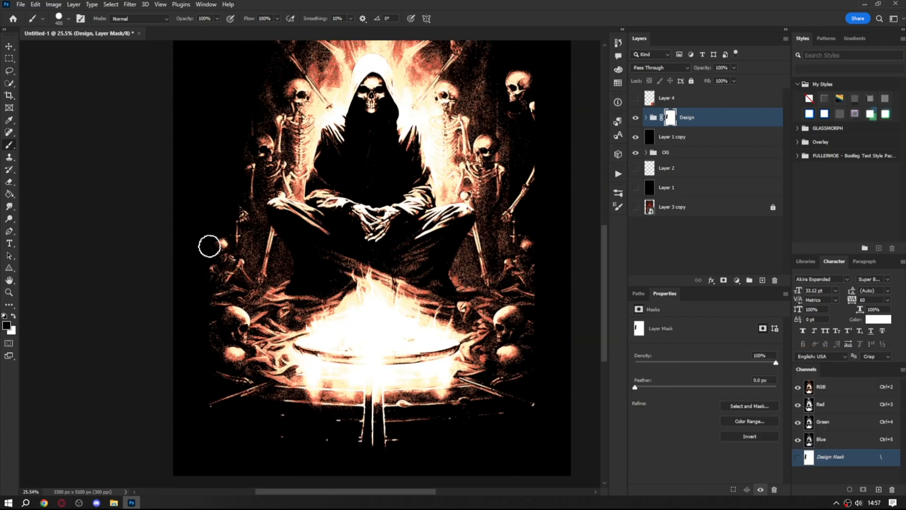
key("bracketright")
mouse_move(209, 246)
left_mouse_down()
mouse_move(207, 349)
mouse_move(227, 411)
mouse_move(354, 440)
mouse_move(281, 426)
mouse_move(391, 431)
mouse_move(516, 419)
left_mouse_up()
Roughen the artwork's upper edge on the Design mask with the grunge brush, reducing the brush size to 250 px
scroll(516, 419, "up", 5)
scroll(517, 419, "right", 1)
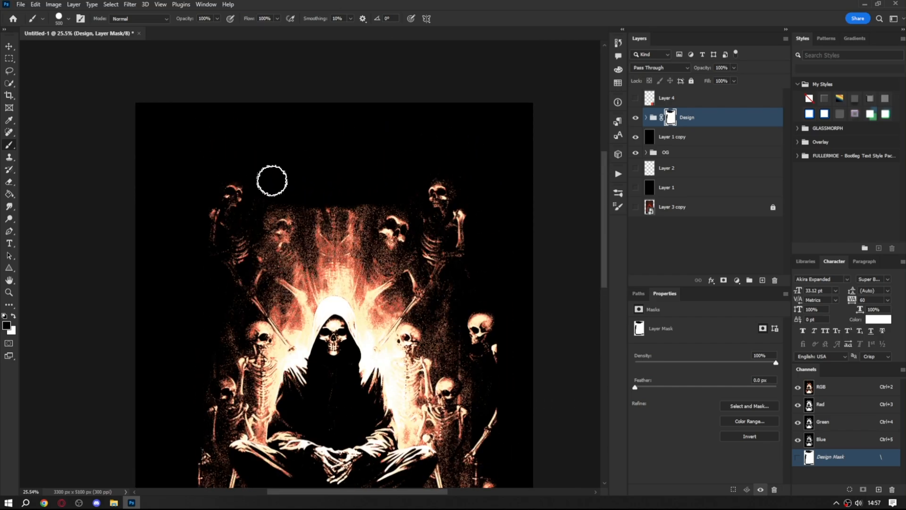
scroll(423, 154, "up", 2)
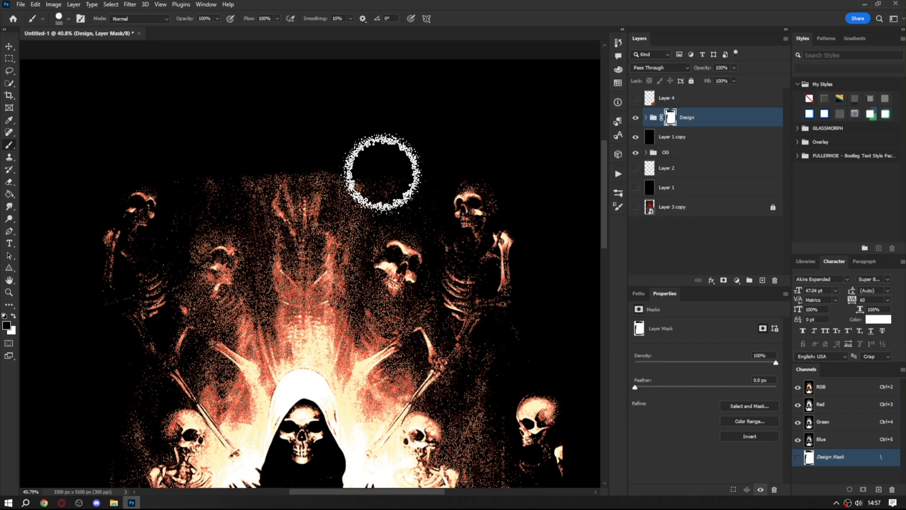
key("bracketleft")
key("bracketleft")
key("bracketleft")
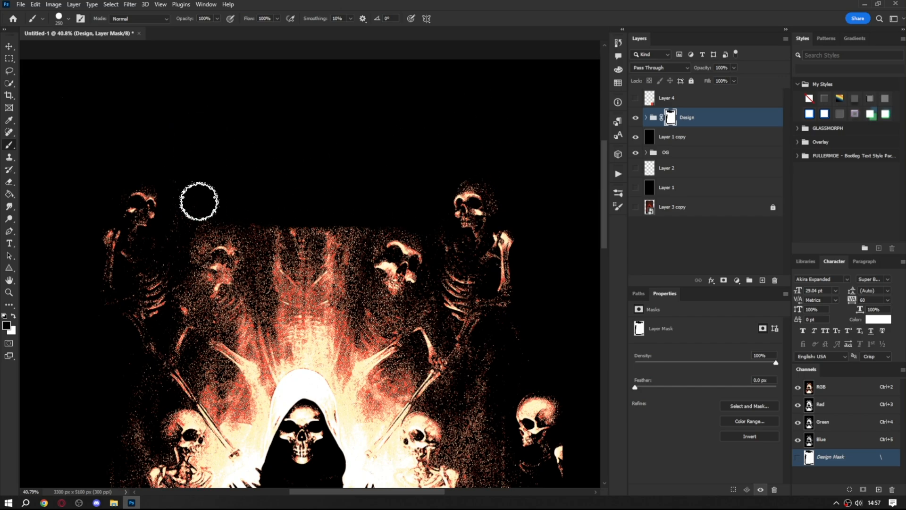
Fade out the skeleton and rough up the artwork's right outer side on the Design mask with varying grunge brush sizes
scroll(259, 163, "down", 2)
left_click_drag(427, 301, 404, 106)
scroll(405, 105, "up", 2)
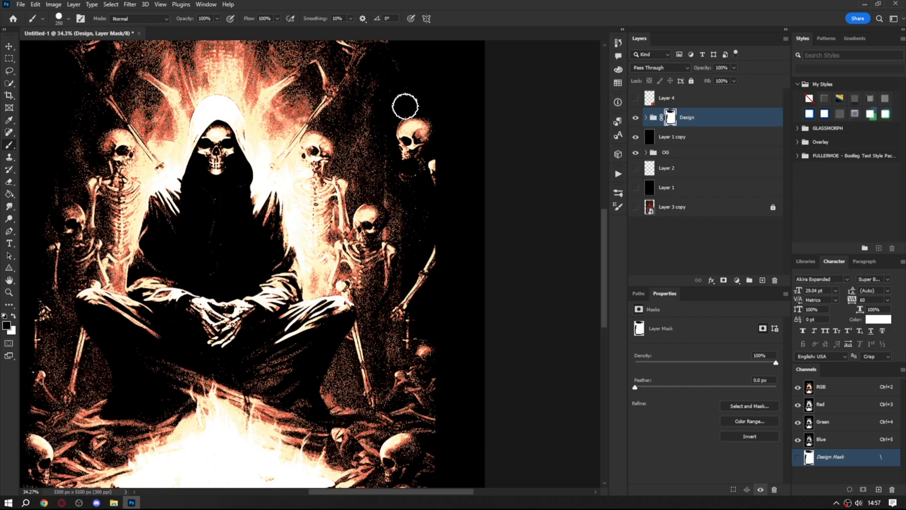
scroll(396, 350, "down", 2)
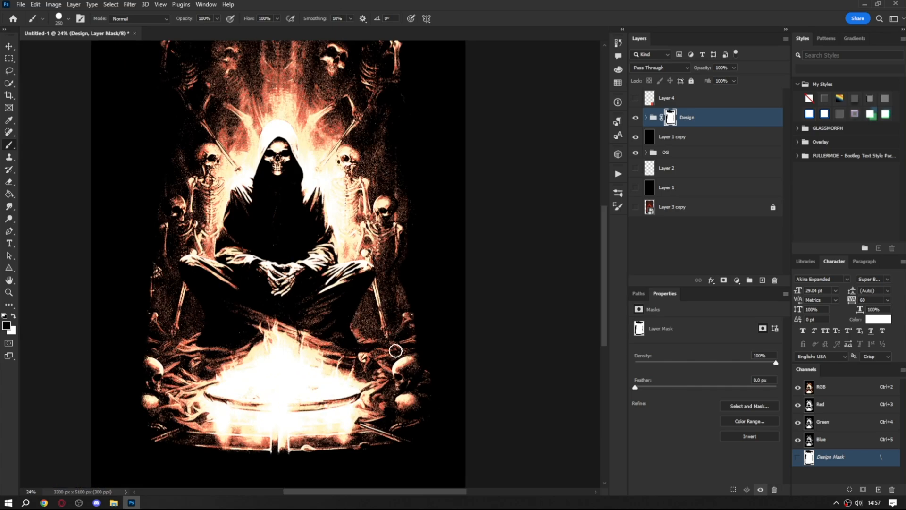
left_click_drag(421, 335, 413, 164)
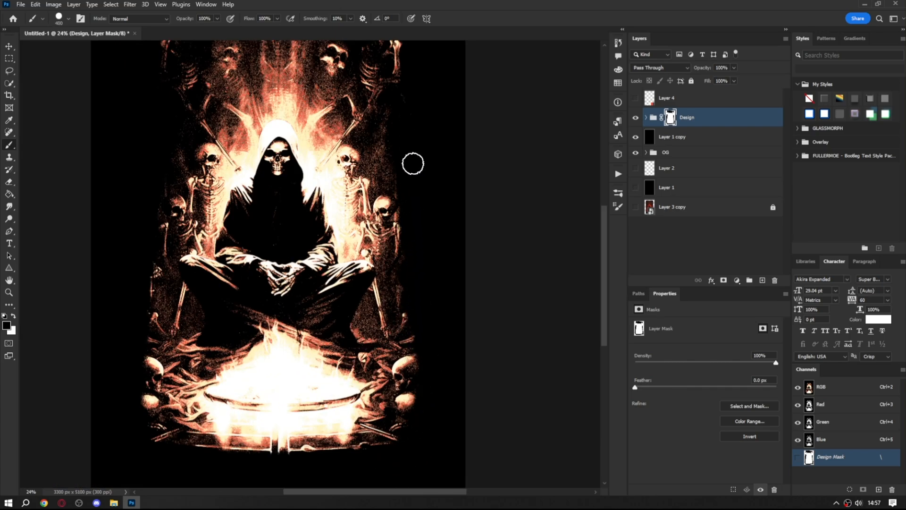
scroll(413, 163, "up", 3)
key("bracketleft")
scroll(221, 214, "down", 3)
key("v")
scroll(295, 216, "up", 2)
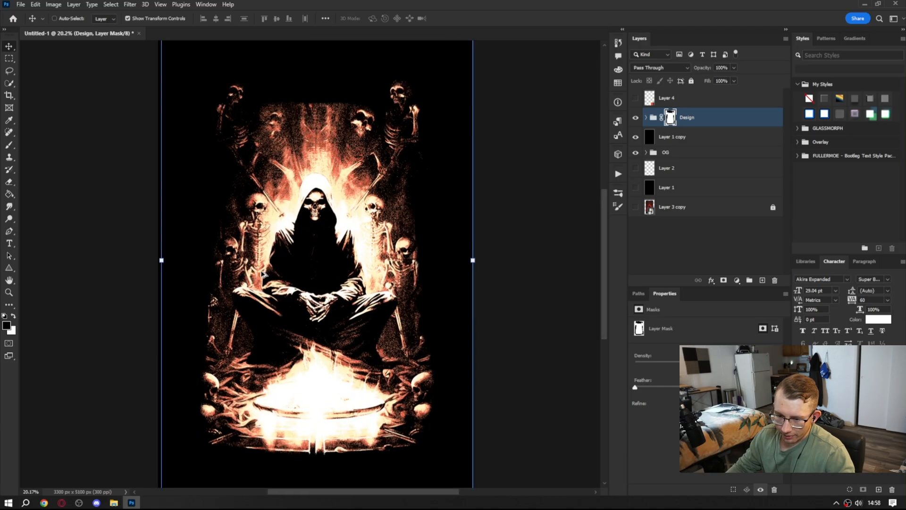
Disable the Design group's layer mask to compare the artwork without it, and enable the mask again
right_click(671, 118)
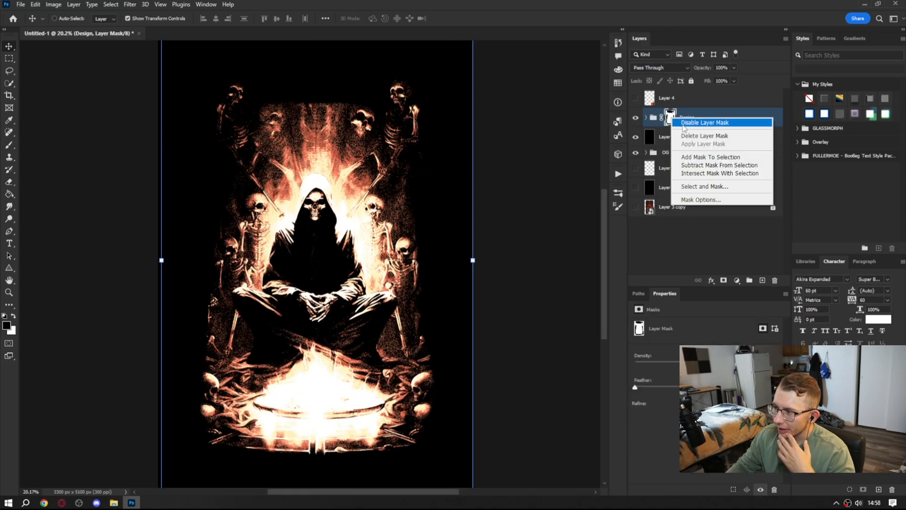
left_click(704, 123)
left_click(670, 118, "shift")
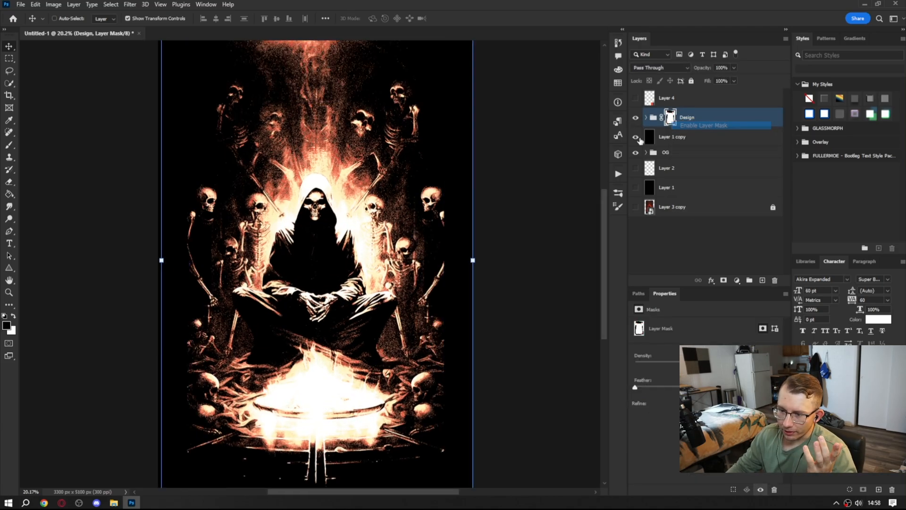
left_click(673, 257)
left_click(704, 119)
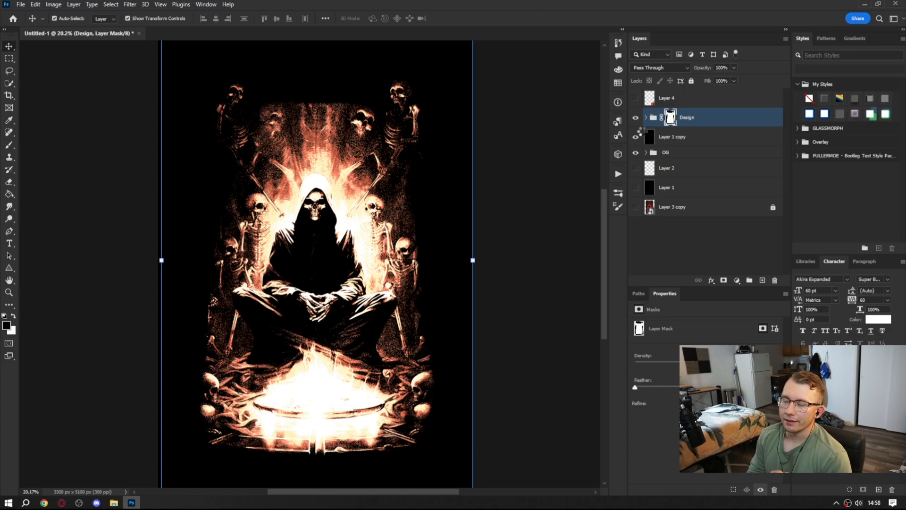
Duplicate the Design group, merge the copy with a new blank layer into one pixel layer, and hide all other layers
key("ctrl+j")
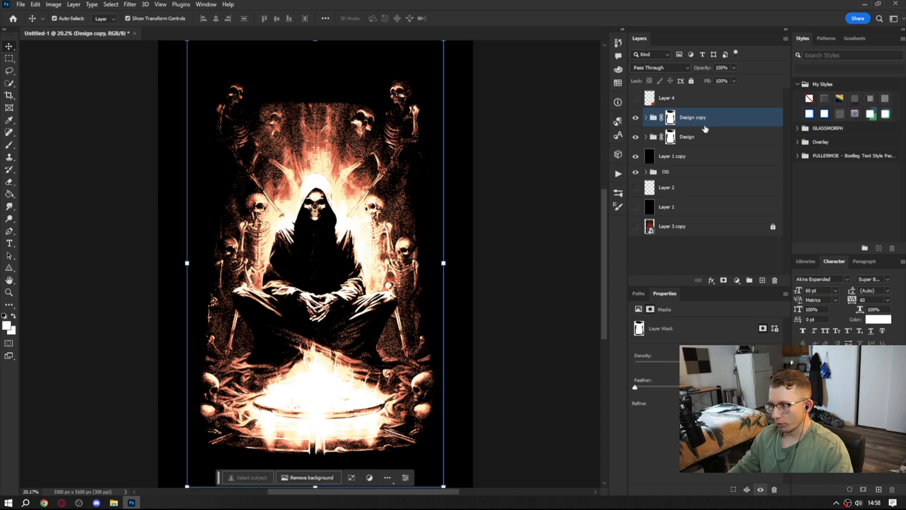
key("ctrl+e")
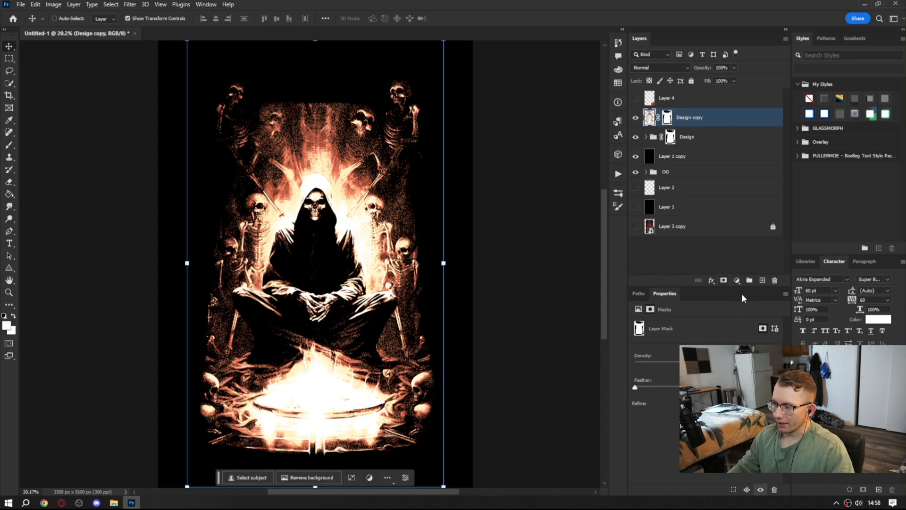
left_click(761, 281)
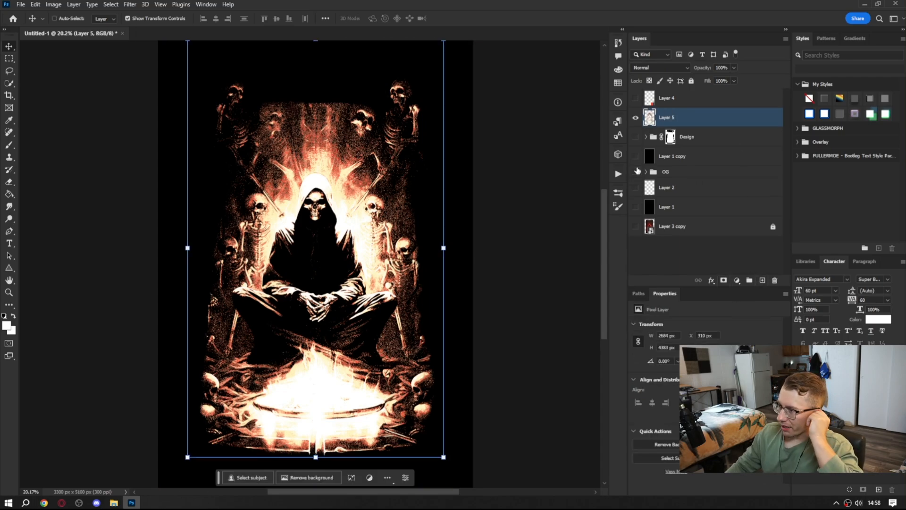
left_click(636, 171)
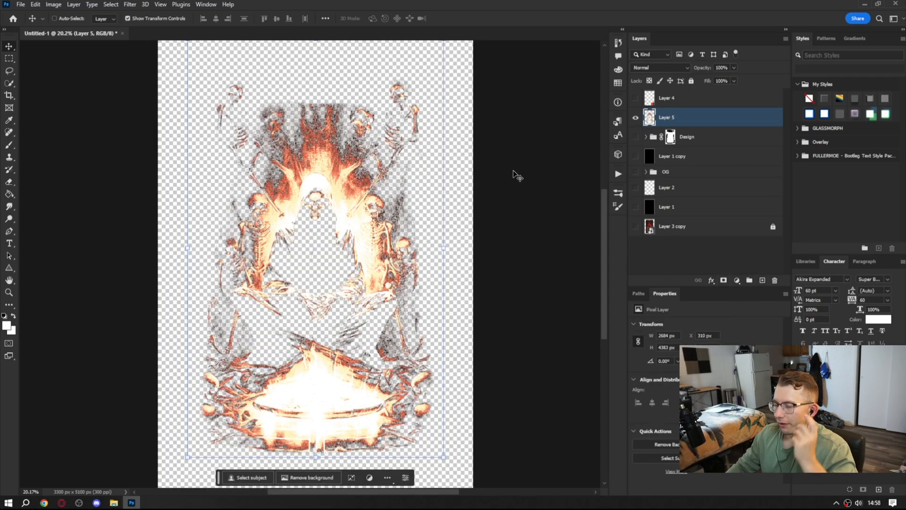
scroll(347, 216, "down", 1)
scroll(347, 216, "up", 6)
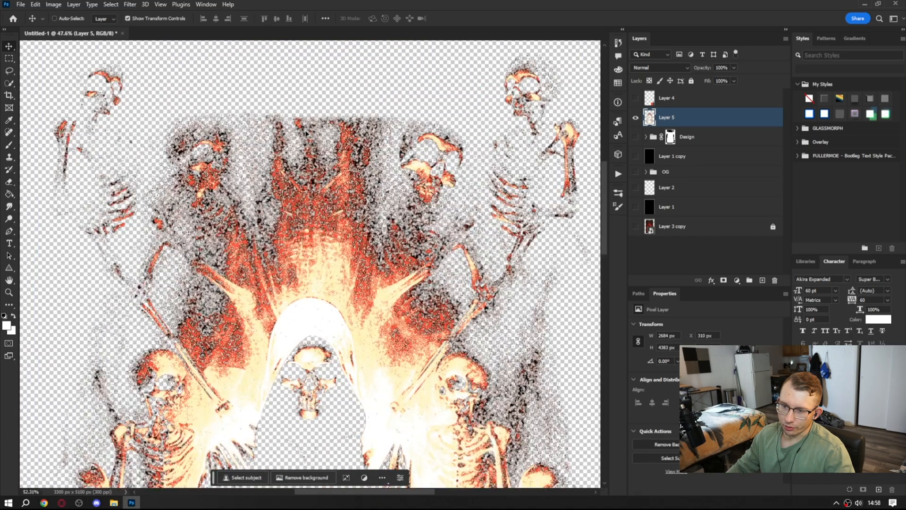
scroll(347, 217, "down", 5)
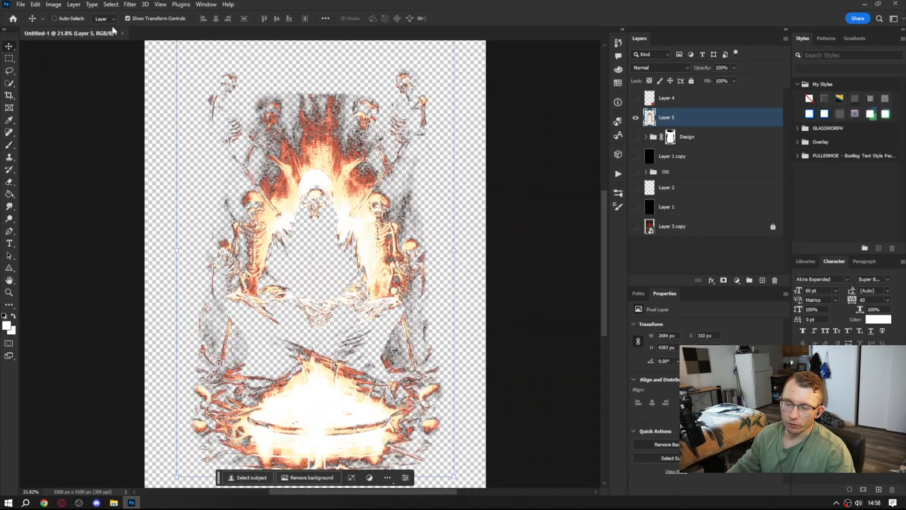
Open the FULLERMOE - Rue Porter Ultra Luxury Heavyweight Tee (Front) mockup file from the Grunge Design folder
left_click(21, 5)
left_click(33, 26)
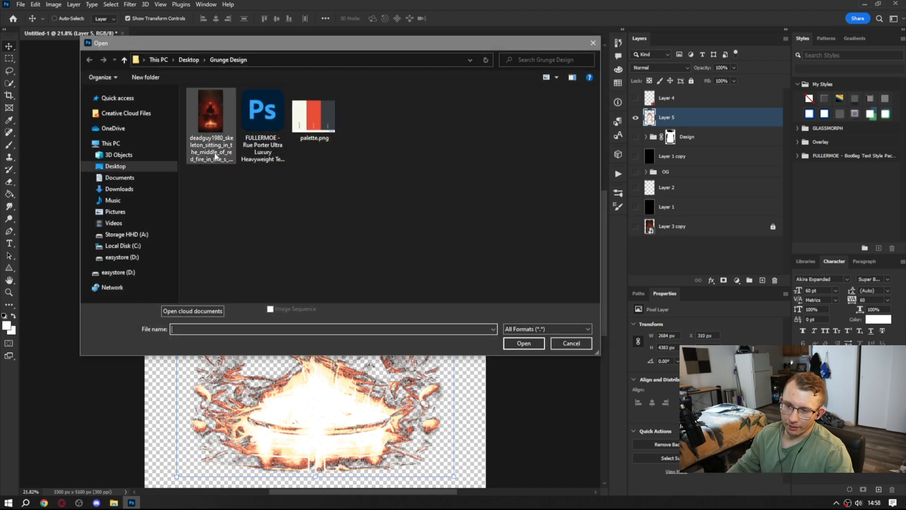
double_click(257, 149)
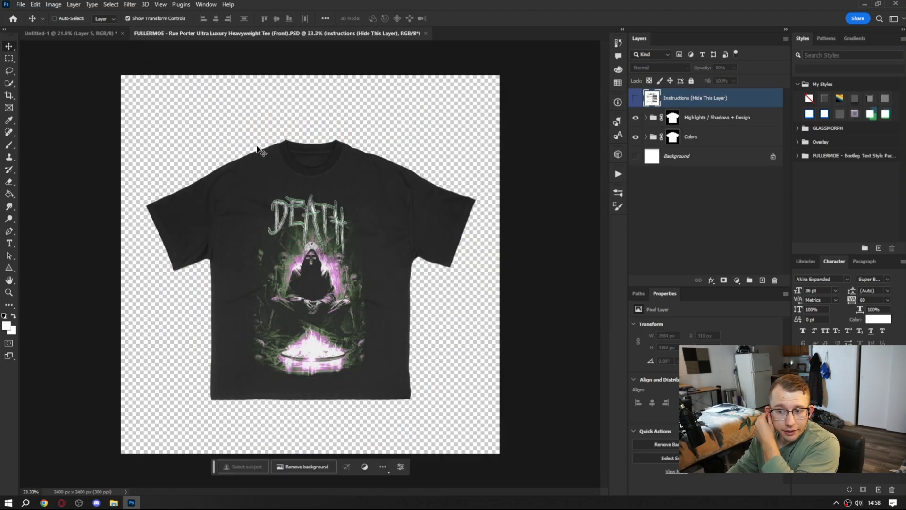
Examine the existing DEATH design on the tee mockup, up close and as a whole
scroll(302, 258, "up", 2)
scroll(344, 295, "up", 2)
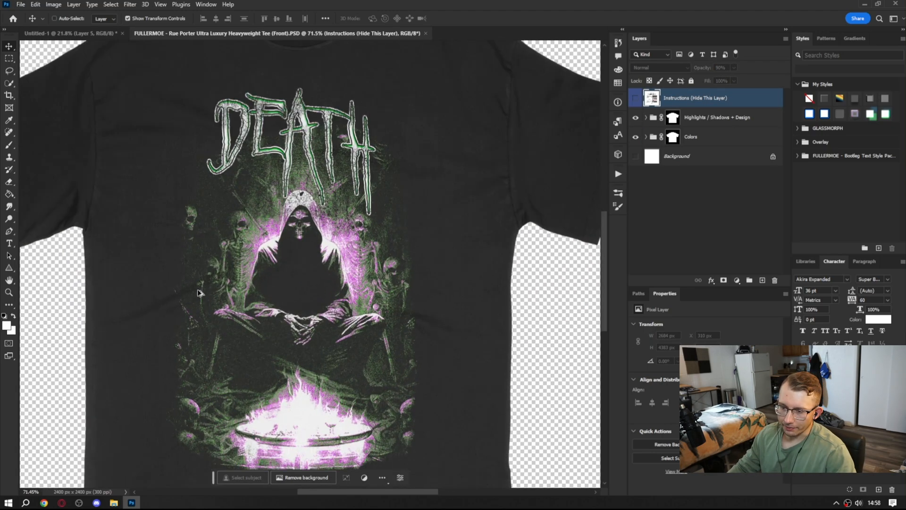
scroll(225, 265, "down", 2)
scroll(244, 296, "down", 3)
scroll(219, 267, "up", 2)
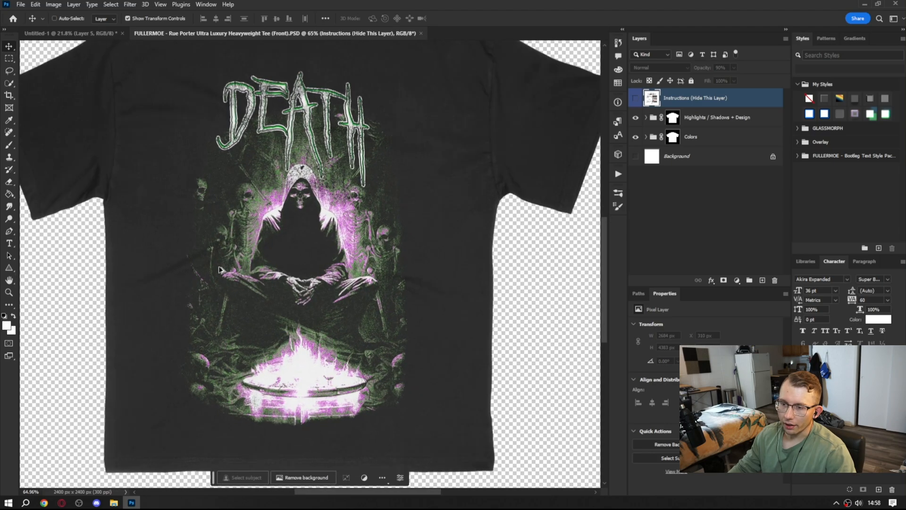
scroll(264, 161, "up", 1)
scroll(269, 268, "down", 2)
scroll(266, 267, "up", 5)
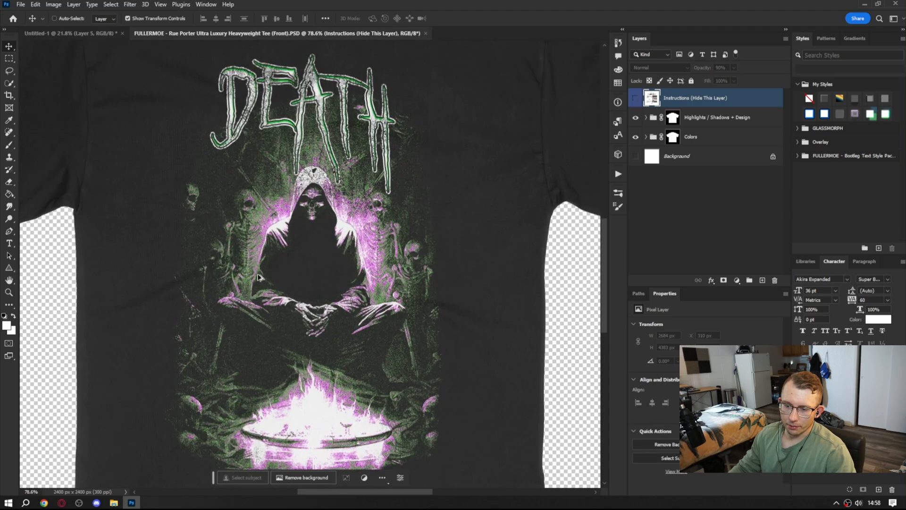
Expand the Highlights / Shadows + Design group and delete the old Group 2 copy 3 design layer
left_click(704, 118)
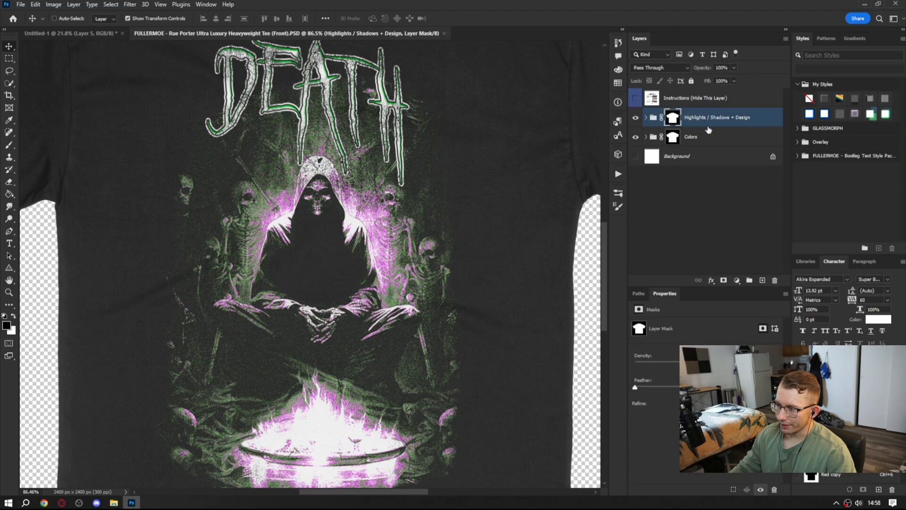
left_click(646, 117)
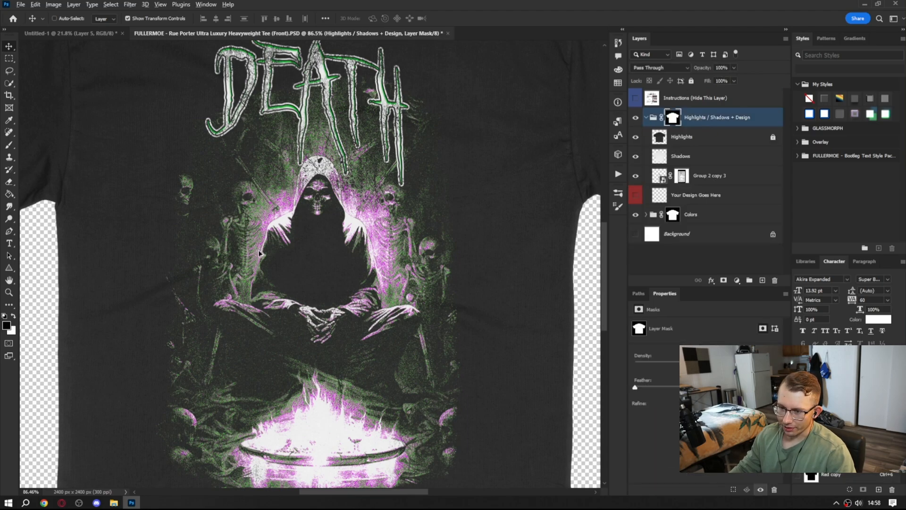
scroll(258, 253, "down", 2)
Bring the merged artwork layer from Untitled-1 into the mockup above Your Design Goes Here and convert it to a smart object
left_click(81, 36)
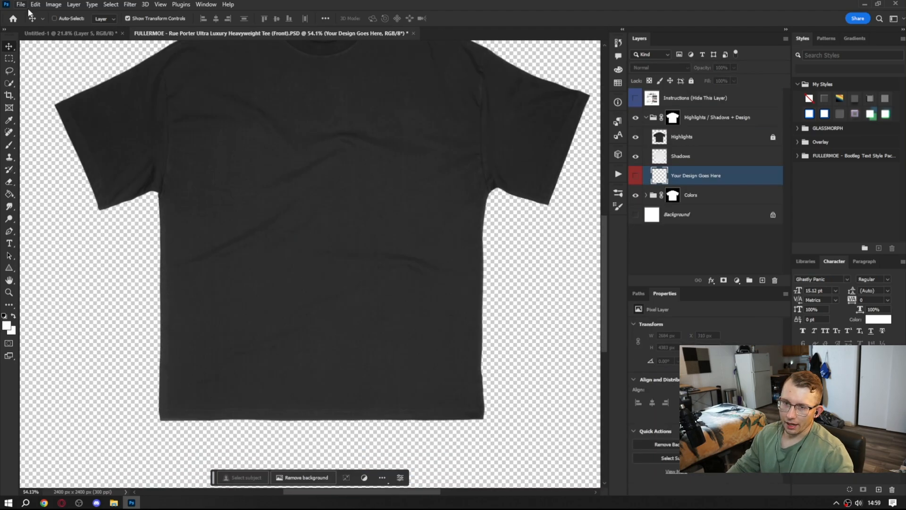
left_click(81, 32)
left_click_drag(674, 121, 331, 236)
scroll(519, 225, "down", 3)
right_click(700, 184)
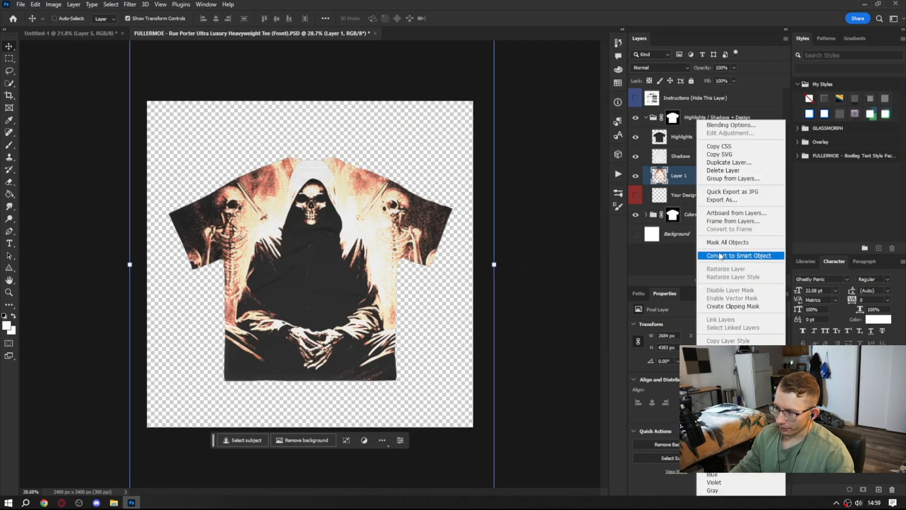
left_click(727, 254)
Scale the artwork smart object to about 28.36% and centre it on the front of the tee
left_click_drag(497, 264, 370, 260)
left_click_drag(371, 260, 345, 255)
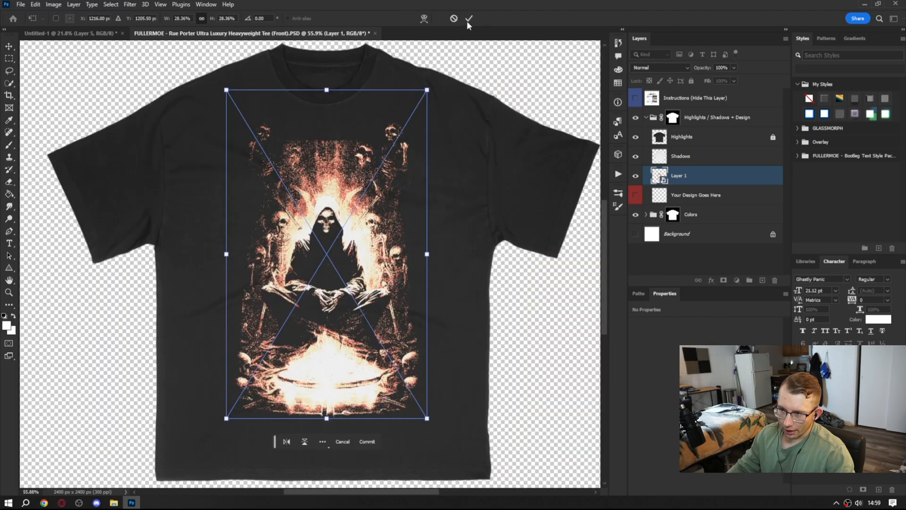
left_click(468, 19)
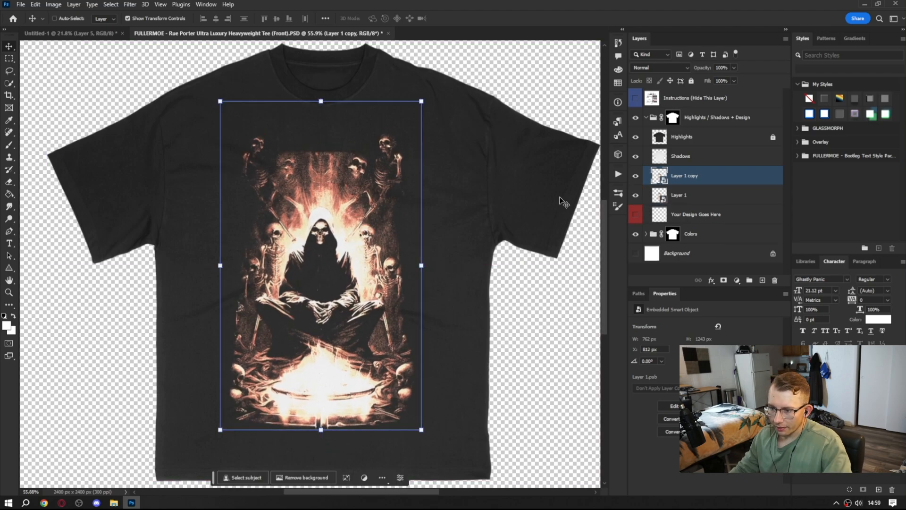
Inspect the artwork doubled by a copy of Layer 1 and undo the duplication
scroll(302, 148, "up", 5)
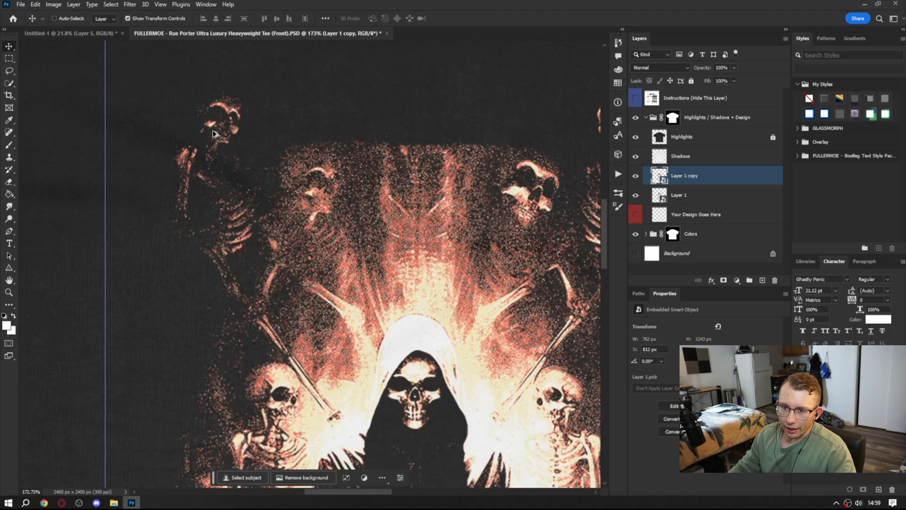
scroll(417, 175, "down", 5)
key("ctrl+z")
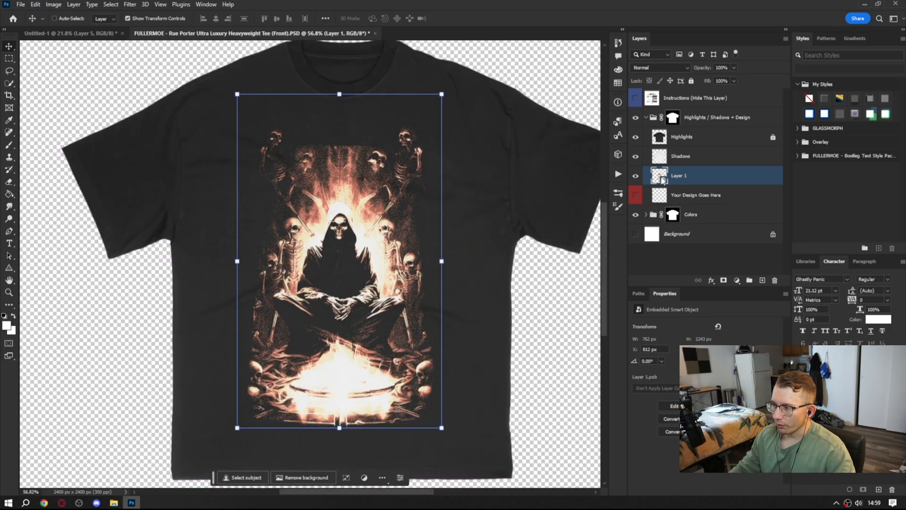
Scale the artwork down to about 26.13% and move it slightly lower on the tee
left_click_drag(388, 251, 387, 259)
left_click_drag(446, 271, 385, 284)
left_click(467, 20)
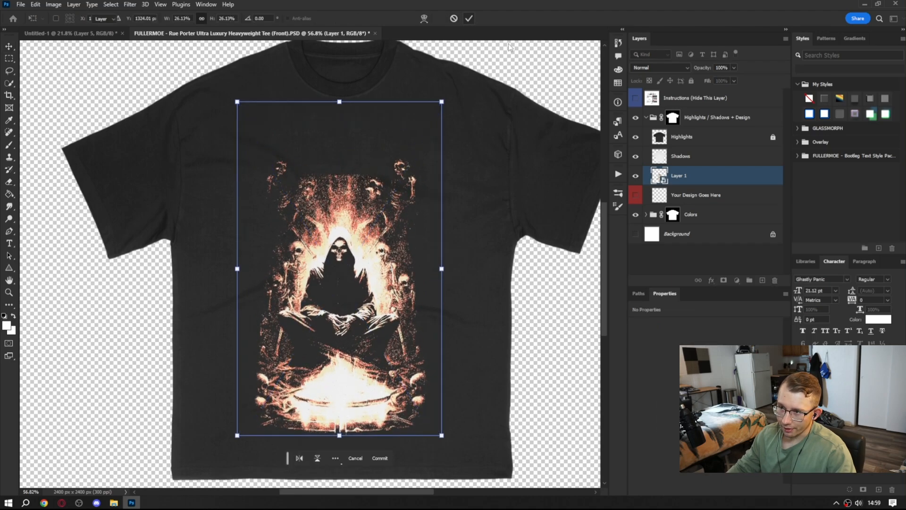
Open the contents of the Layer 1 artwork smart object and extend its canvas with the Crop tool to gain room above the skeletons
double_click(660, 175)
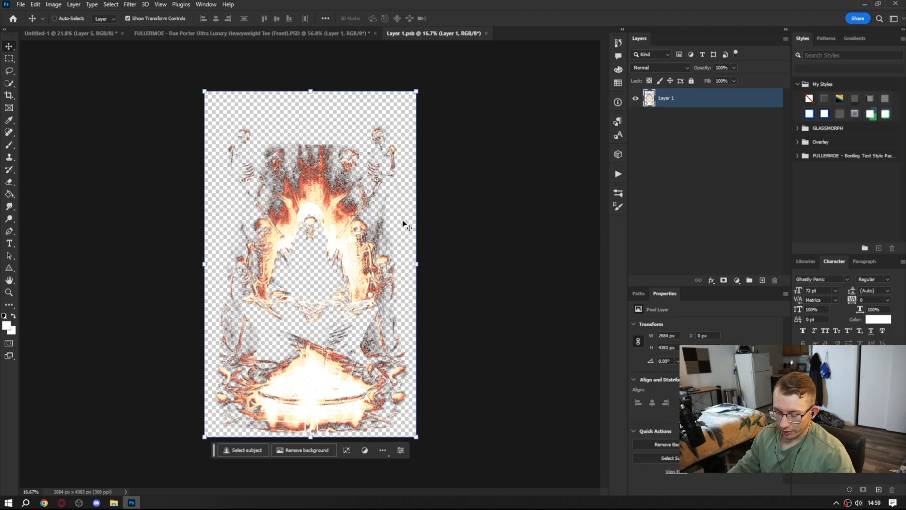
key("c")
left_click_drag(316, 75, 306, 47)
left_click(521, 18)
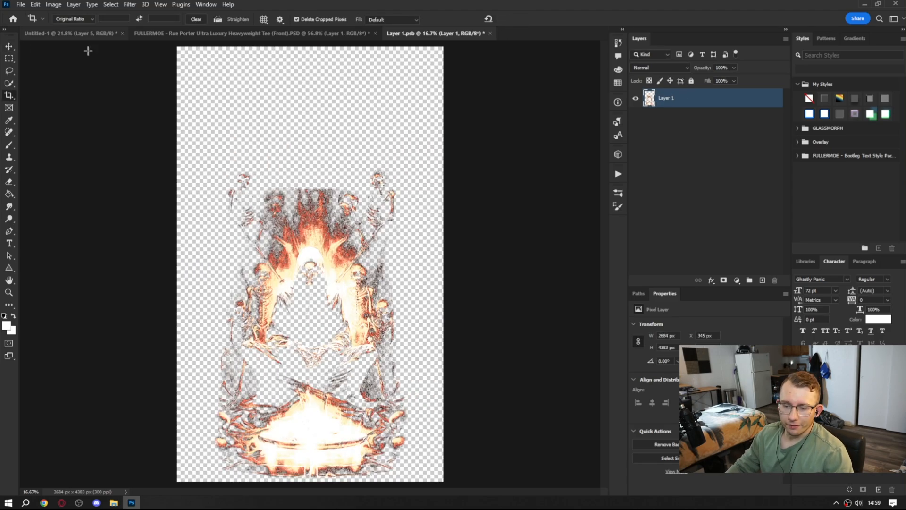
Add the title "skaterlunatic" in 72 pt Ghastly Panic and centre it just above the skeleton artwork
key("t")
left_click(231, 139)
key("BackSpace")
type("FUL")
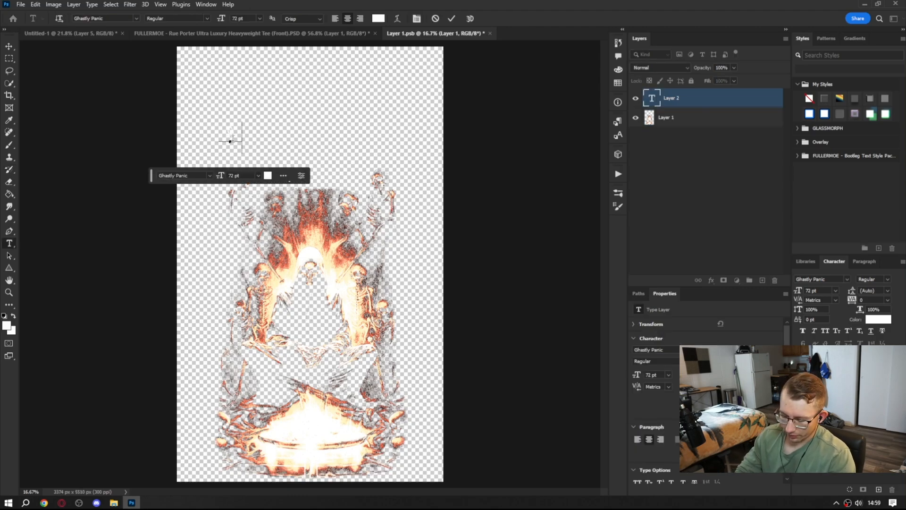
type("LERMOE")
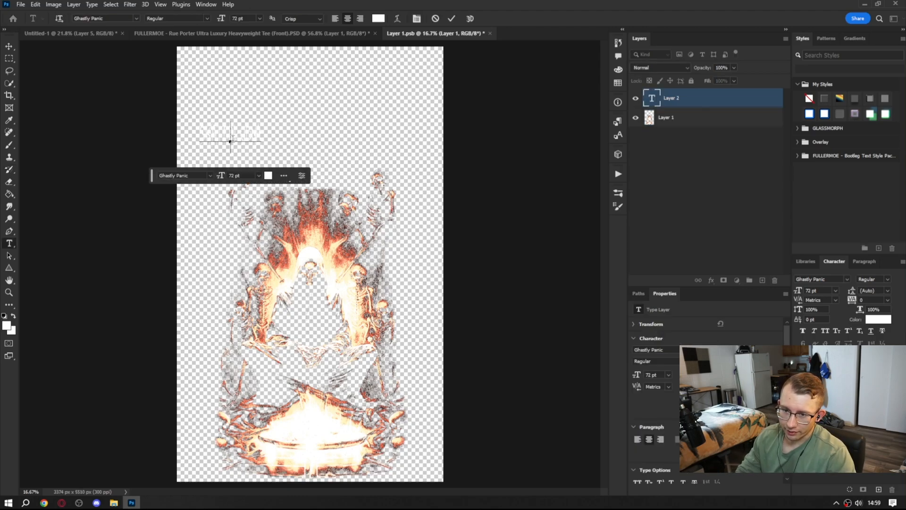
key("ctrl+Return")
left_click_drag(251, 136, 340, 150, "ctrl")
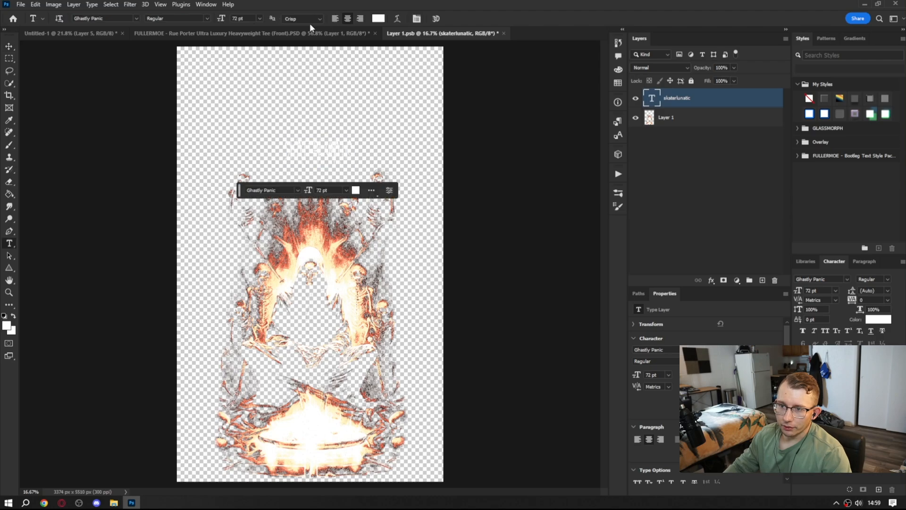
Change the skaterlunatic title's text colour to black
left_click(381, 19)
left_click(535, 222)
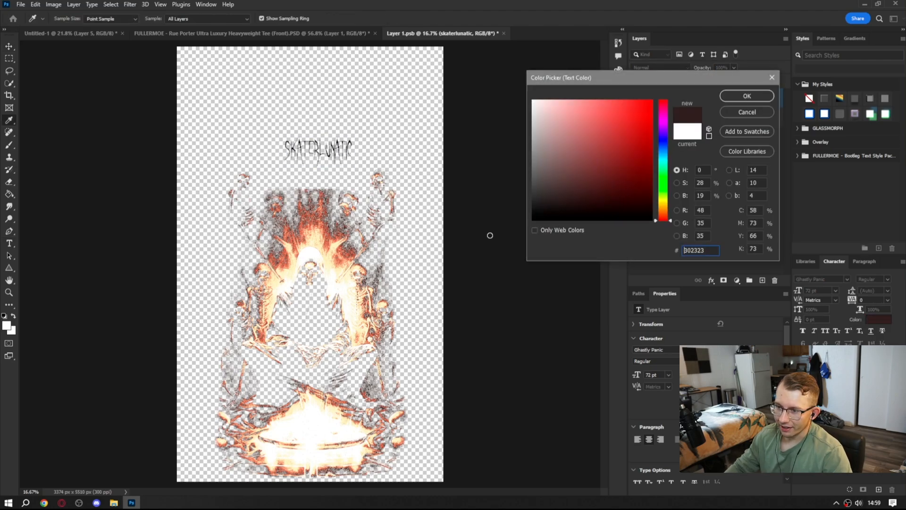
key("Return")
key("v")
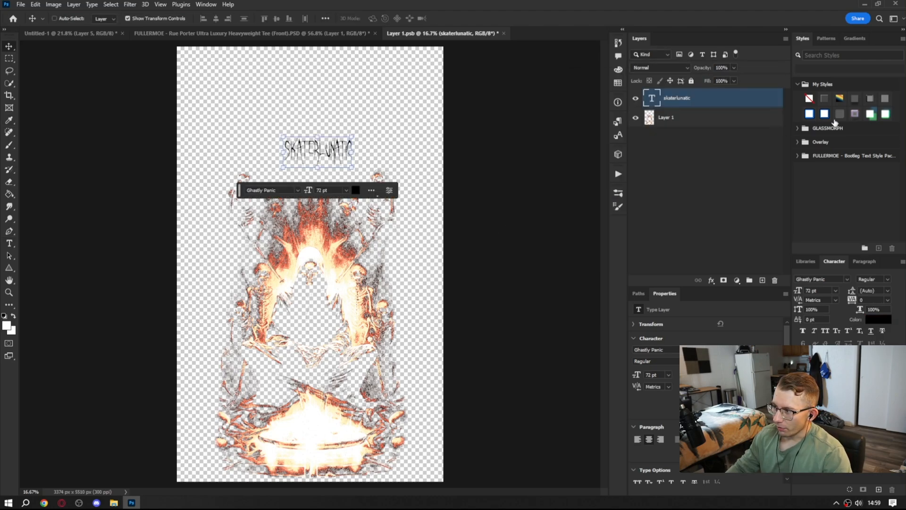
Apply the first style of the FULLERMOE Bootleg Text Style Pack to the skaterlunatic title and enlarge the text to about 194 pt
left_click(796, 155)
left_click(809, 171)
left_click(797, 156)
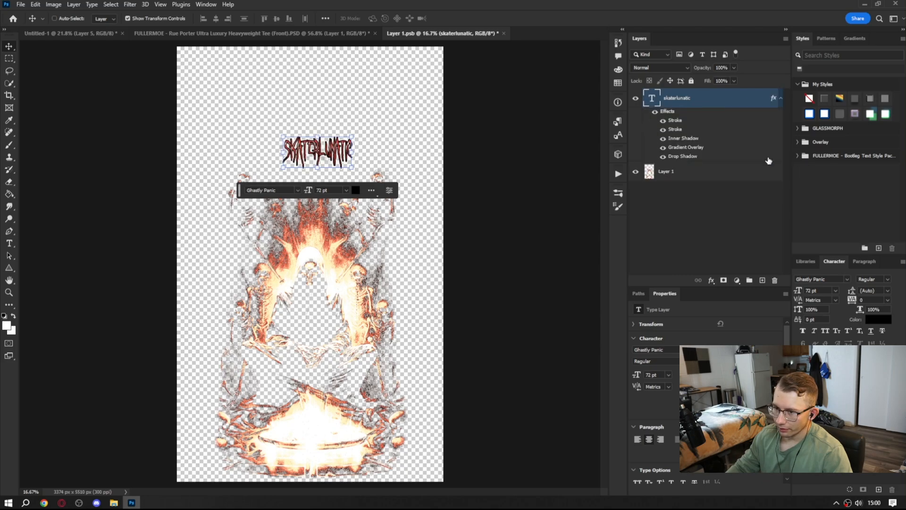
key("t")
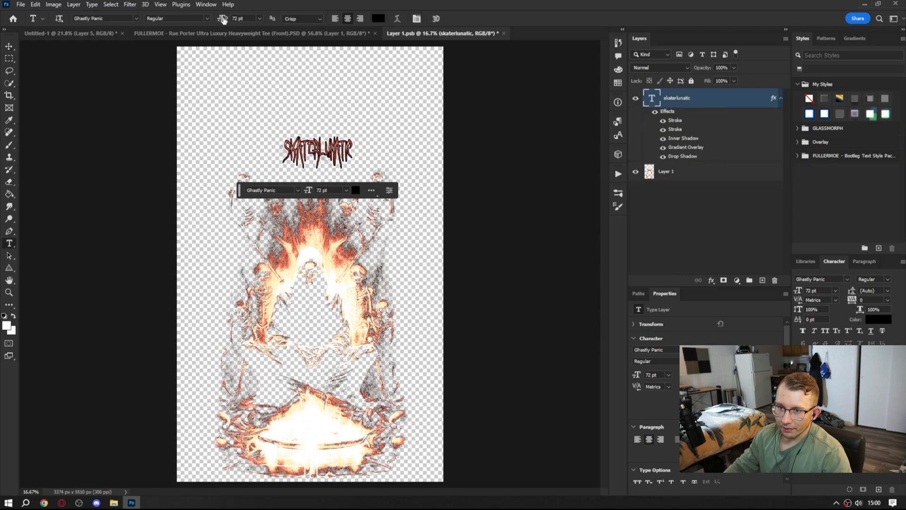
left_click_drag(223, 19, 255, 19)
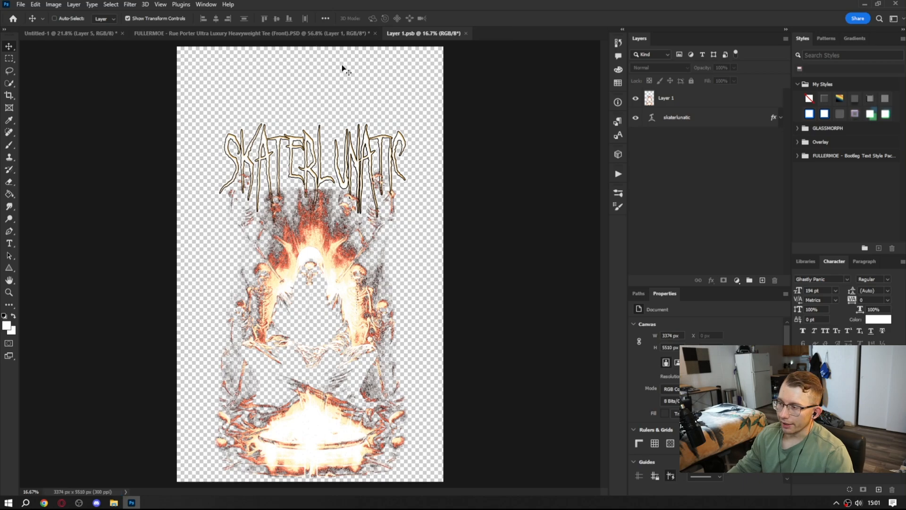
Return to the tee mockup and nudge the Layer 1 artwork higher on the chest and slightly to the right
left_click(338, 34)
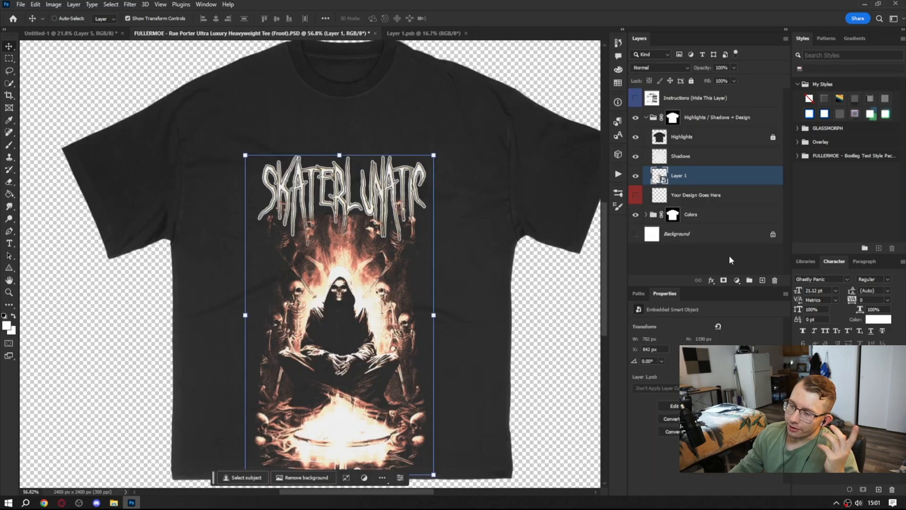
left_click(704, 258)
left_click(700, 121)
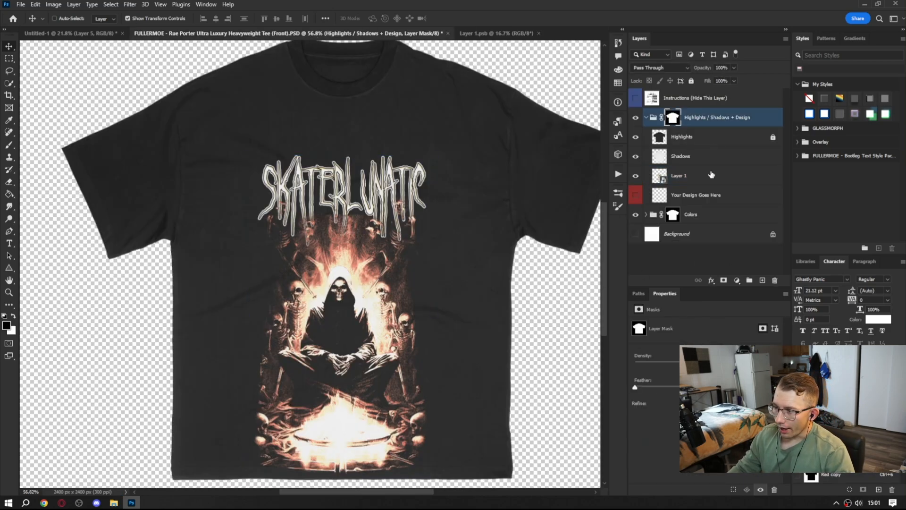
left_click(707, 184)
key("shift+Up")
key("shift+Up")
key("shift+Up")
key("shift+Up")
key("shift+Up")
key("shift+Up")
key("shift+Up")
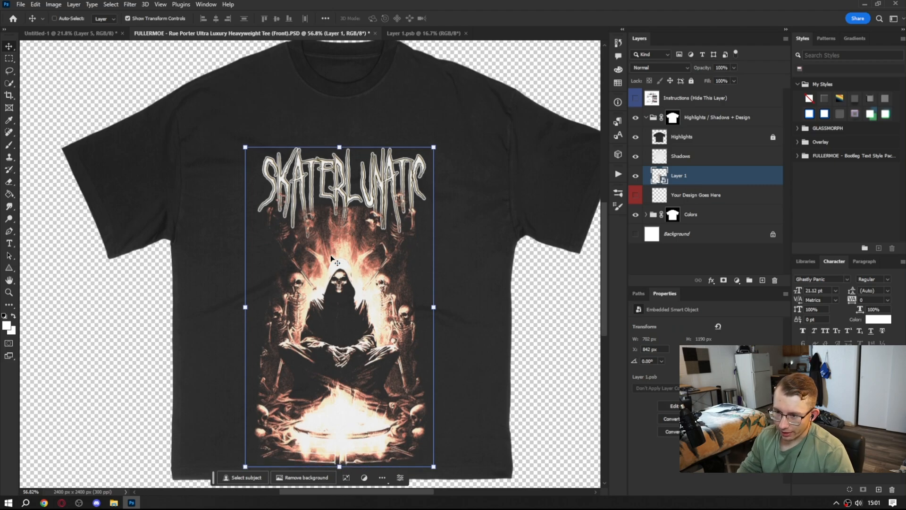
key("shift+Left")
key("shift+Up")
key("shift+Right")
key("shift+Right")
key("shift+Right")
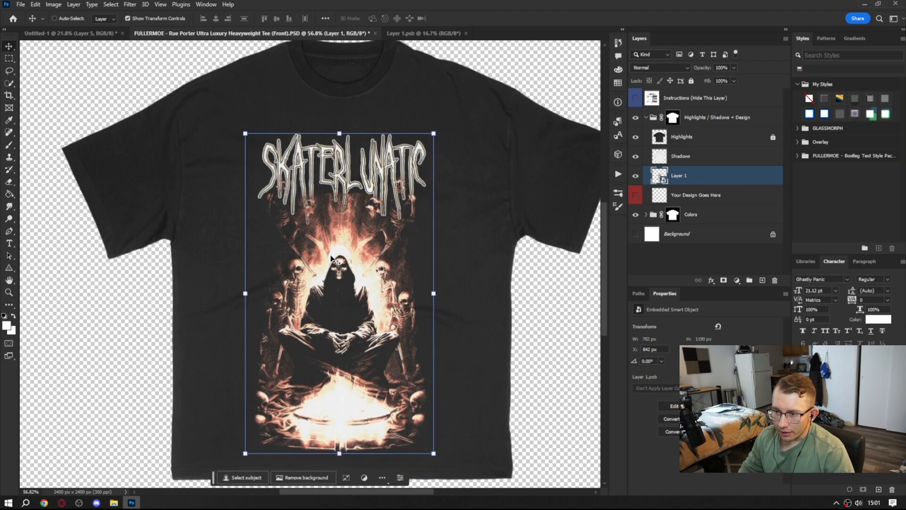
key("shift+Left")
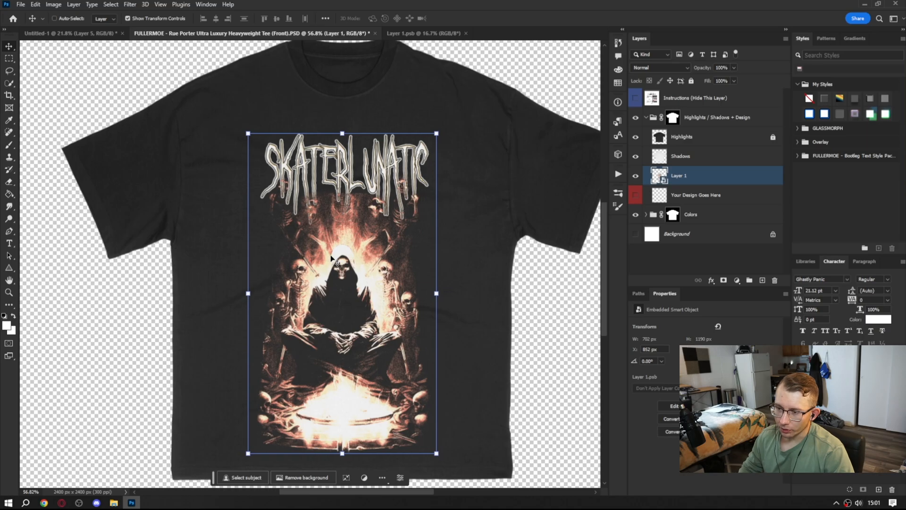
Check where the title overlaps the skeletons, then reorder the smart object's contents so Layer 1 sits beneath the skaterlunatic text layer
scroll(332, 258, "up", 5)
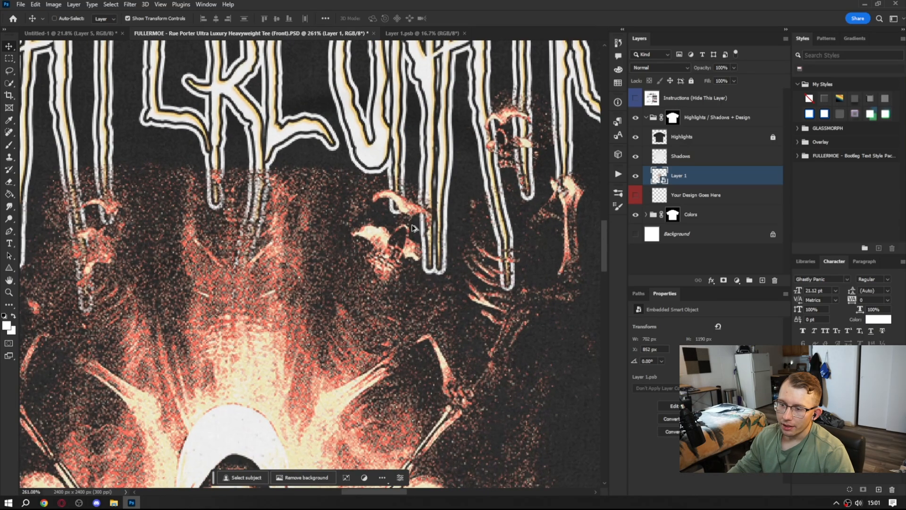
scroll(352, 220, "down", 3)
left_click(452, 31)
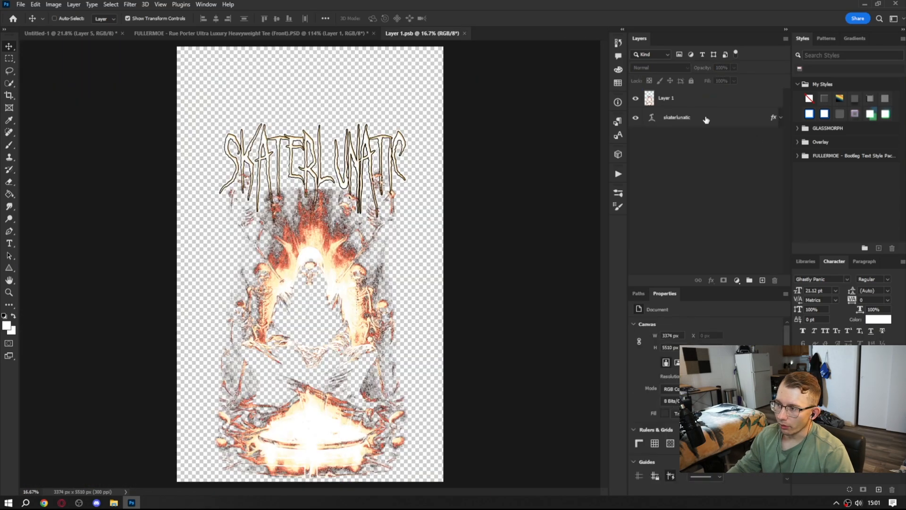
left_click(687, 105)
left_click_drag(687, 104, 680, 124)
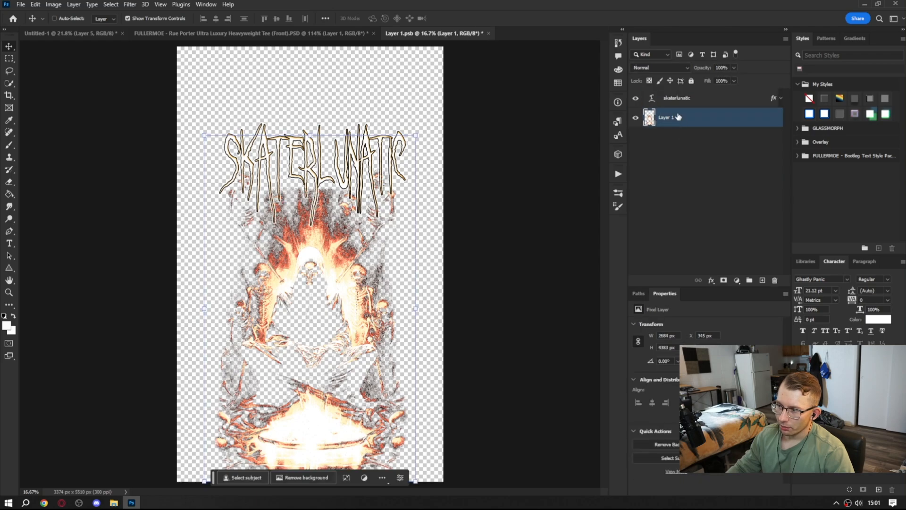
Make the skaterlunatic title smaller, move it up clear of the skeletons, and save the smart object
left_click(678, 97)
left_click_drag(325, 158, 325, 111)
key("ctrl+s")
Move the artwork slightly up on the tee mockup, close Layer 1.psb and deselect the layers
left_click(270, 34)
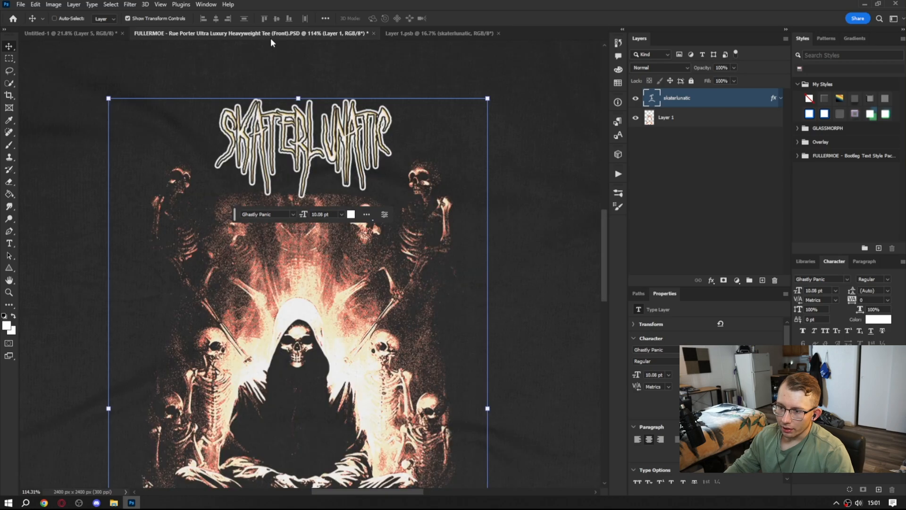
scroll(323, 201, "down", 8)
scroll(309, 198, "up", 4)
left_click_drag(361, 232, 361, 225)
left_click(494, 33)
left_click(695, 264)
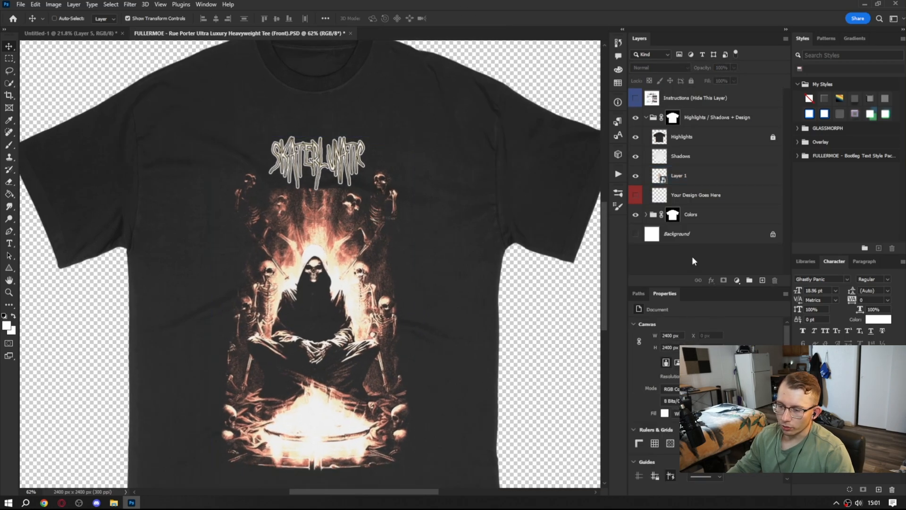
scroll(319, 248, "down", 2)
scroll(319, 250, "up", 1)
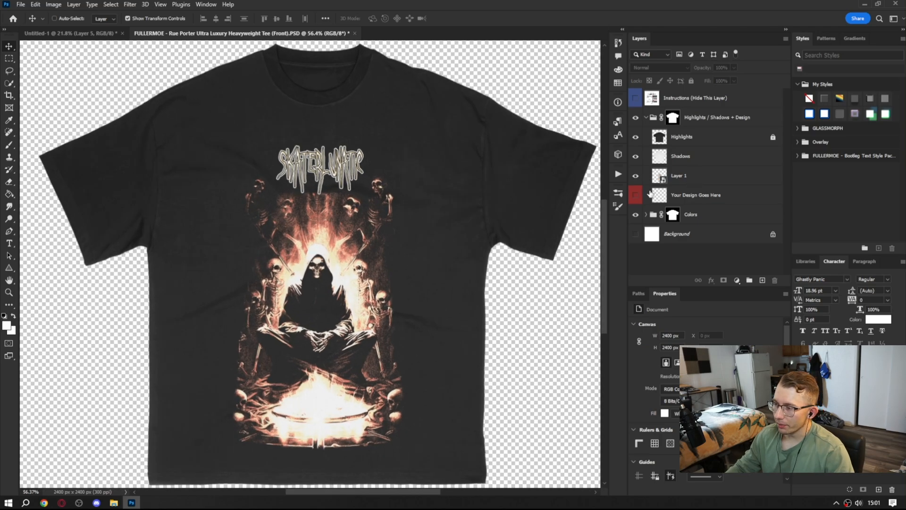
Select the Layer 1 artwork and shift it slightly on the front of the tee
left_click(661, 179)
scroll(283, 264, "down", 2)
left_click_drag(289, 264, 296, 270)
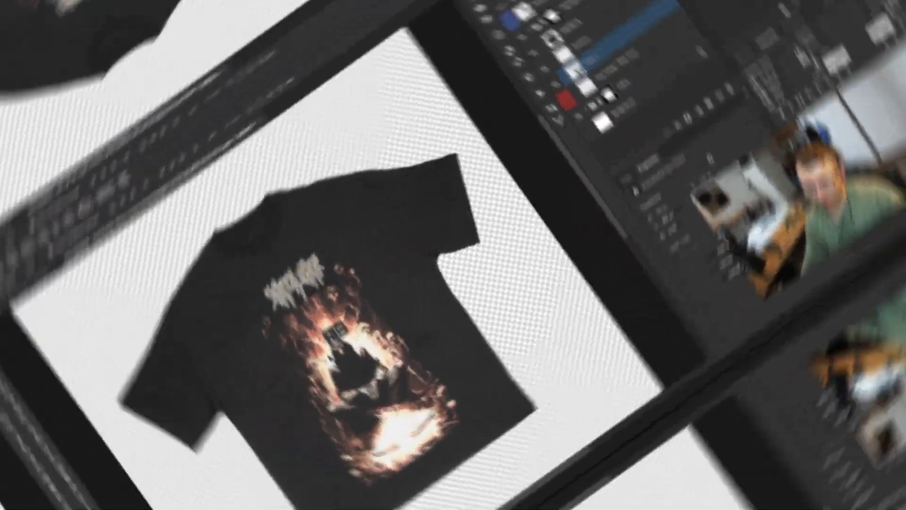